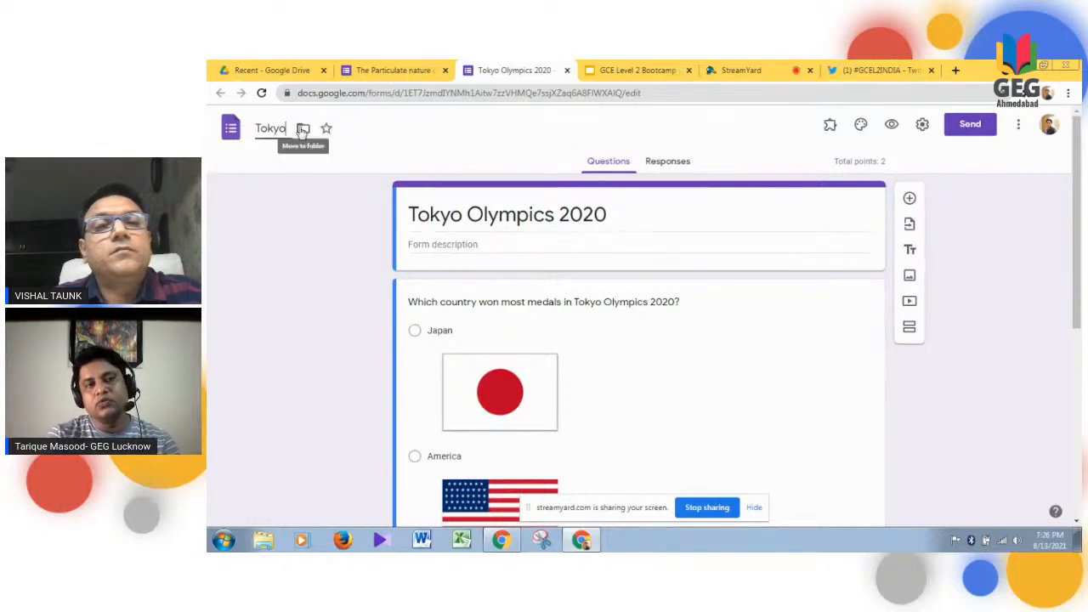
# - Set the form's title to Tokyo, matching the document name
pyautogui.click(462, 215)
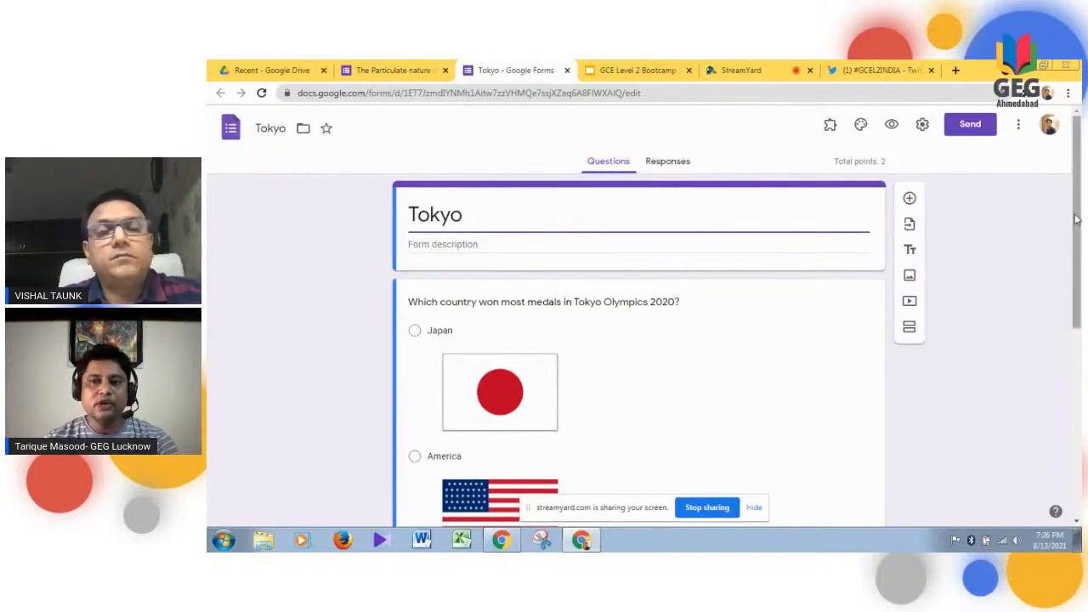
# - Start adding an image to Option 4 of the medals question and browse the URL, Photos, Google Drive and Google Image Search sources
pyautogui.moveTo(1076, 219); pyautogui.dragTo(1079, 248)
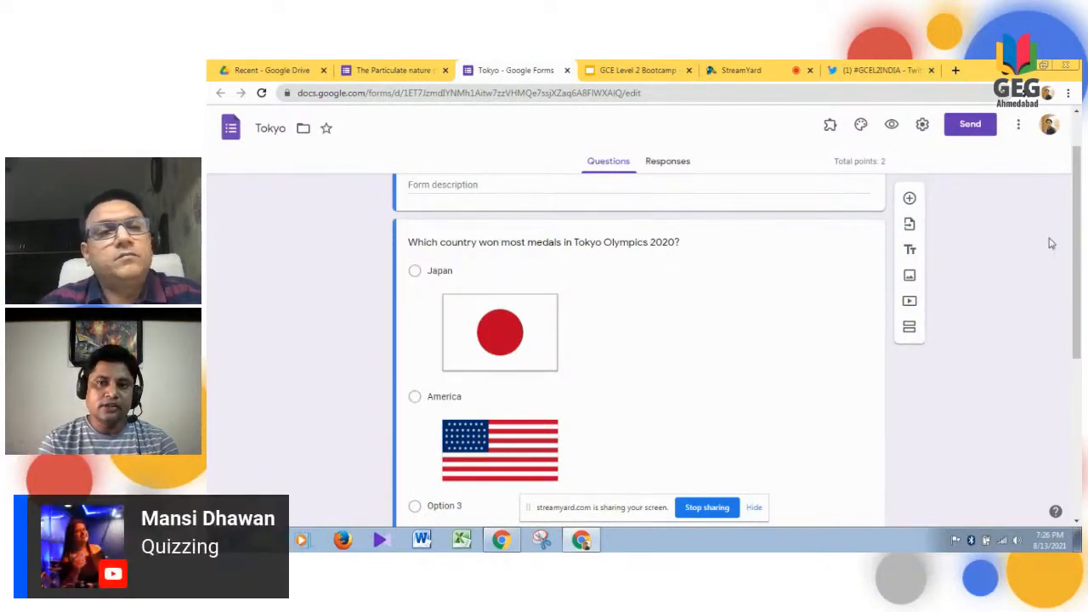
pyautogui.moveTo(1080, 233); pyautogui.dragTo(1072, 362)
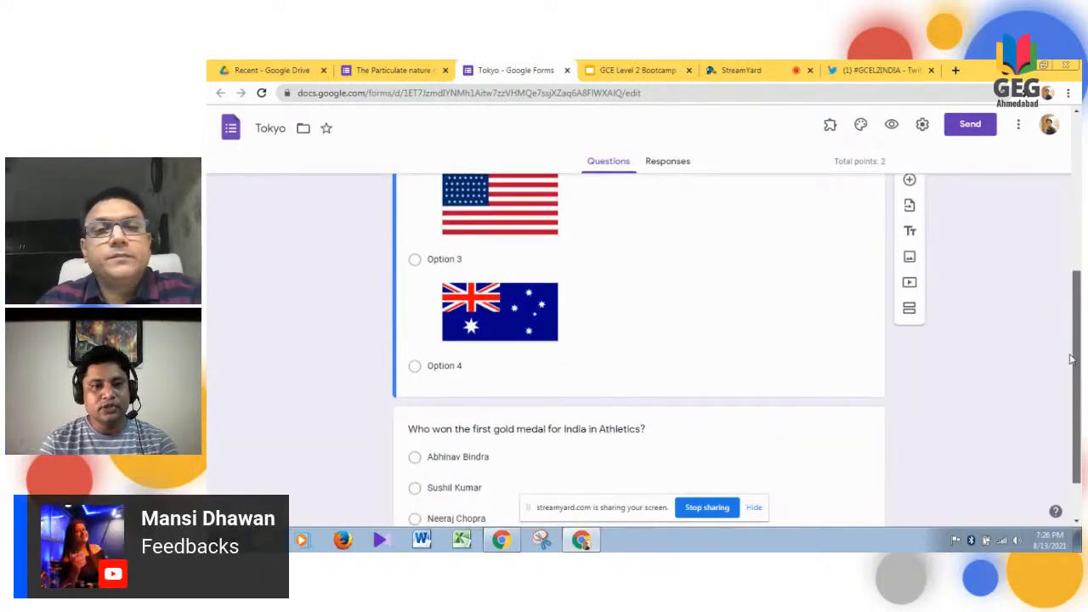
pyautogui.click(451, 363)
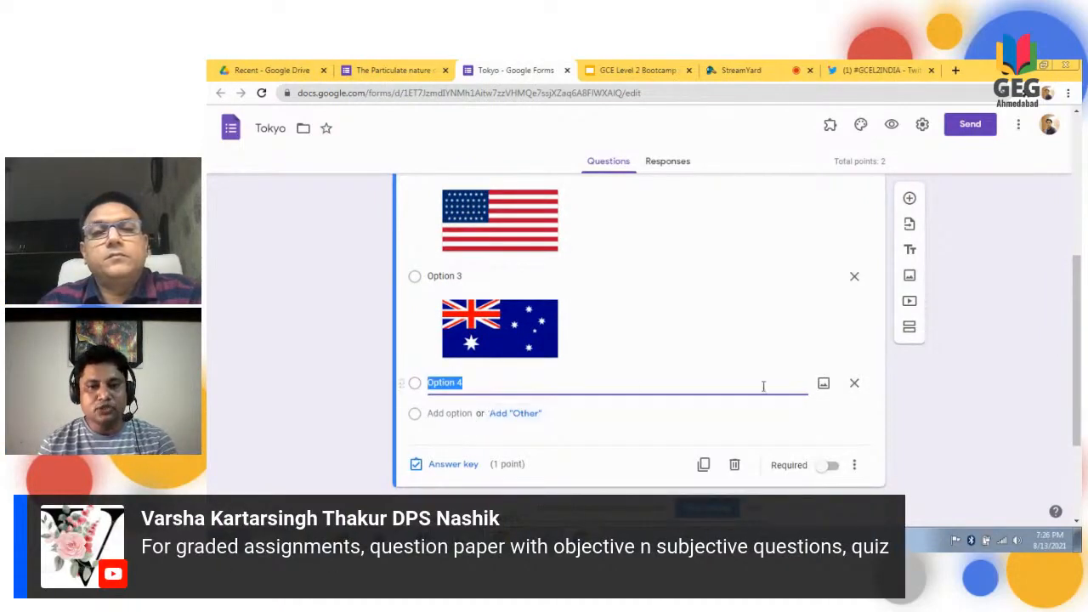
pyautogui.click(824, 385)
pyautogui.click(824, 384)
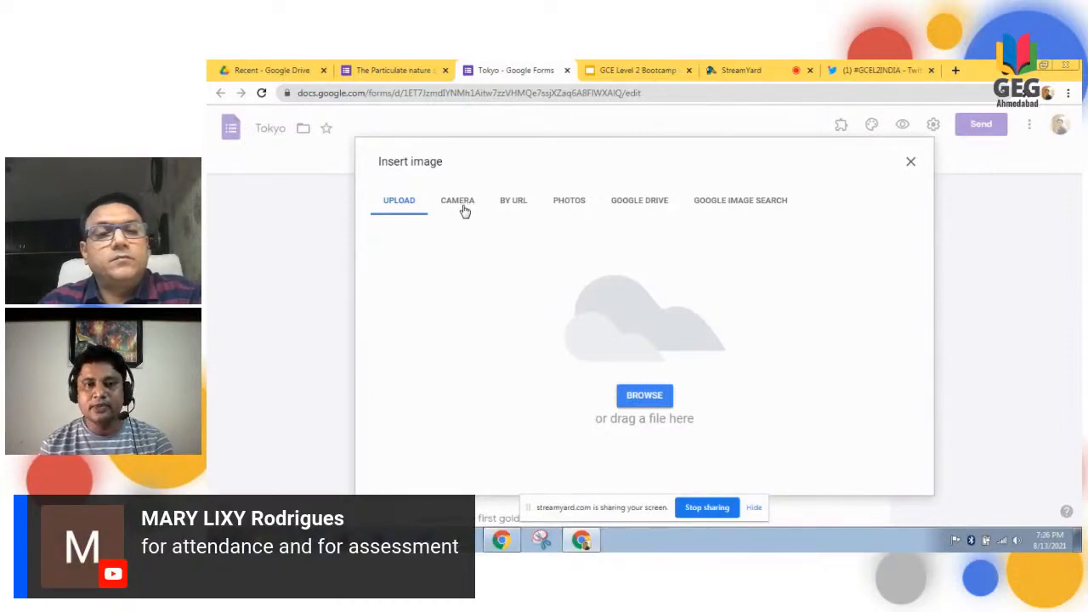
pyautogui.click(515, 203)
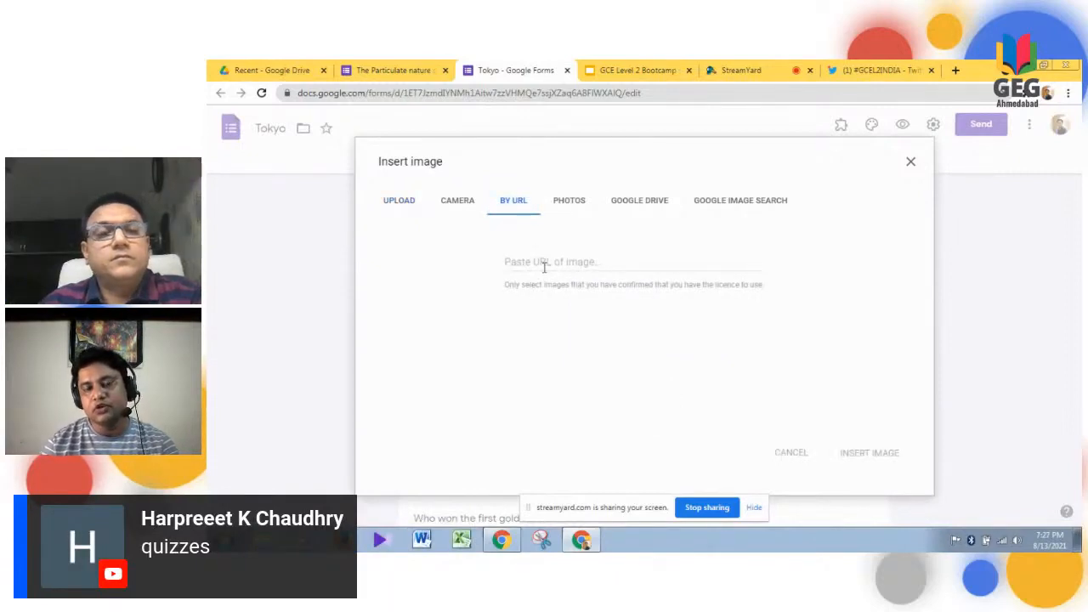
pyautogui.click(573, 203)
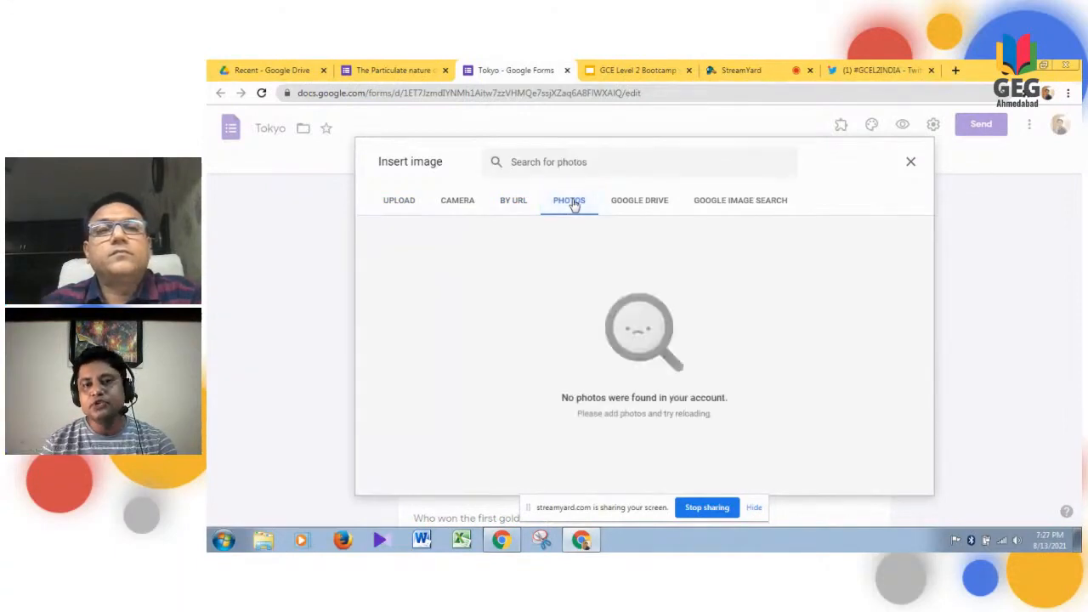
pyautogui.click(626, 203)
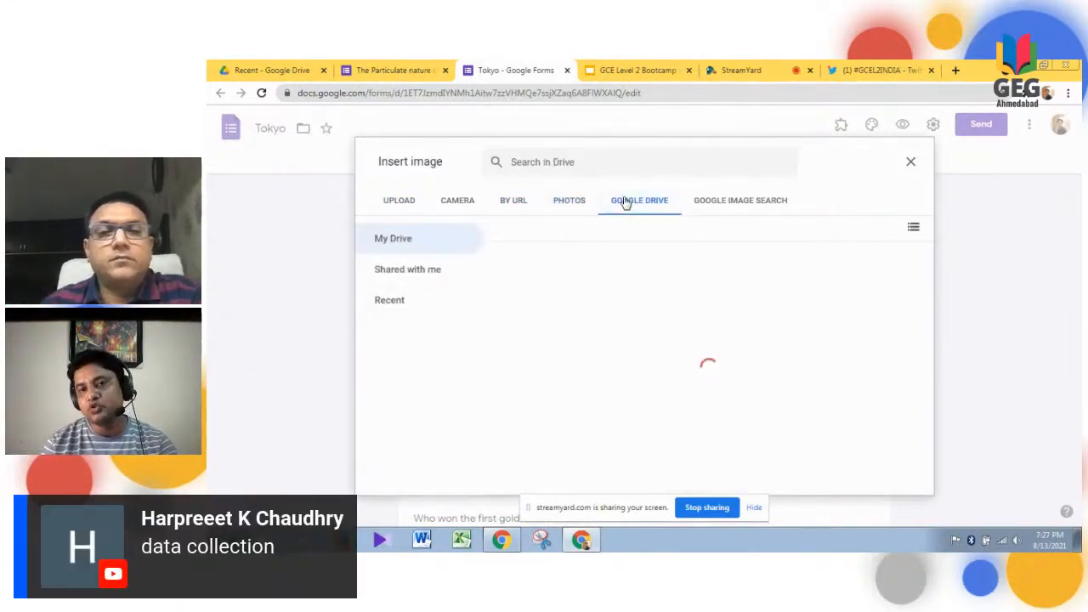
pyautogui.click(707, 204)
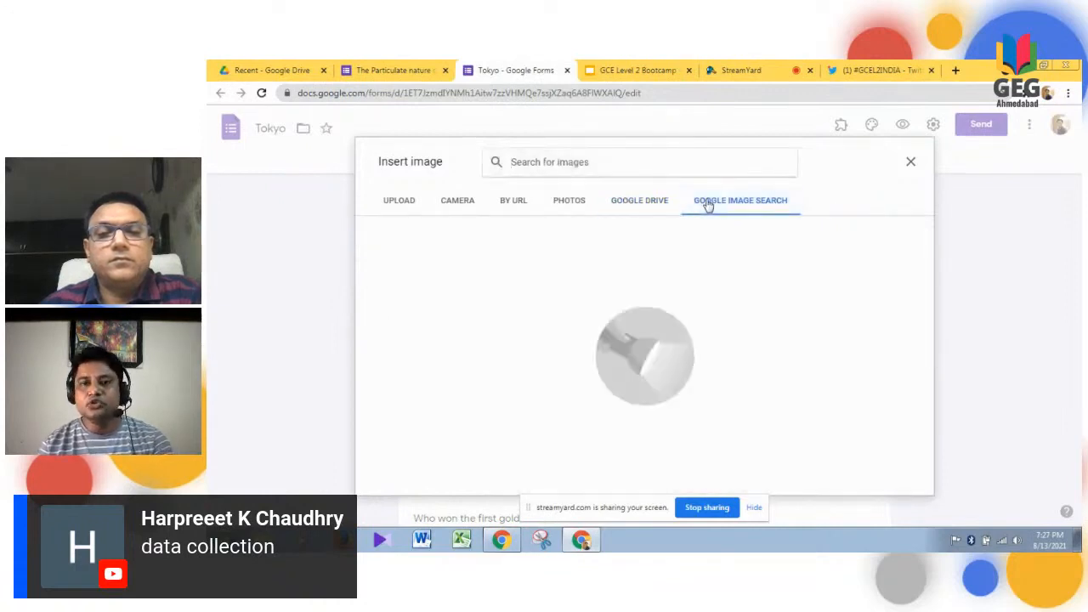
# - Search Google images for "INDIA FLAG" and insert the first flat flag picture into Option 4
pyautogui.click(593, 164)
pyautogui.write('IN')
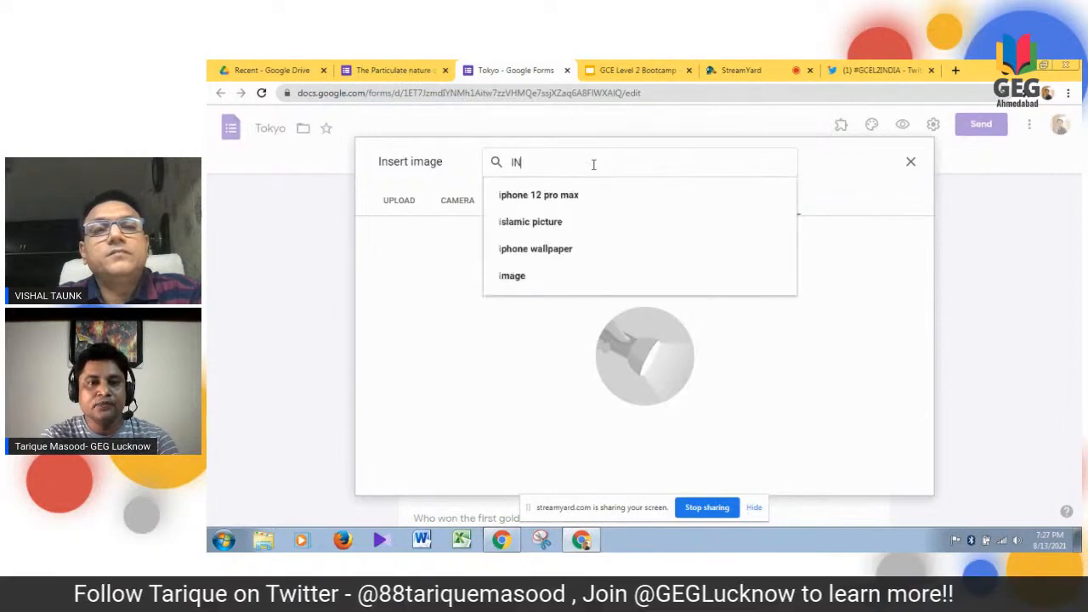
pyautogui.write('DIA')
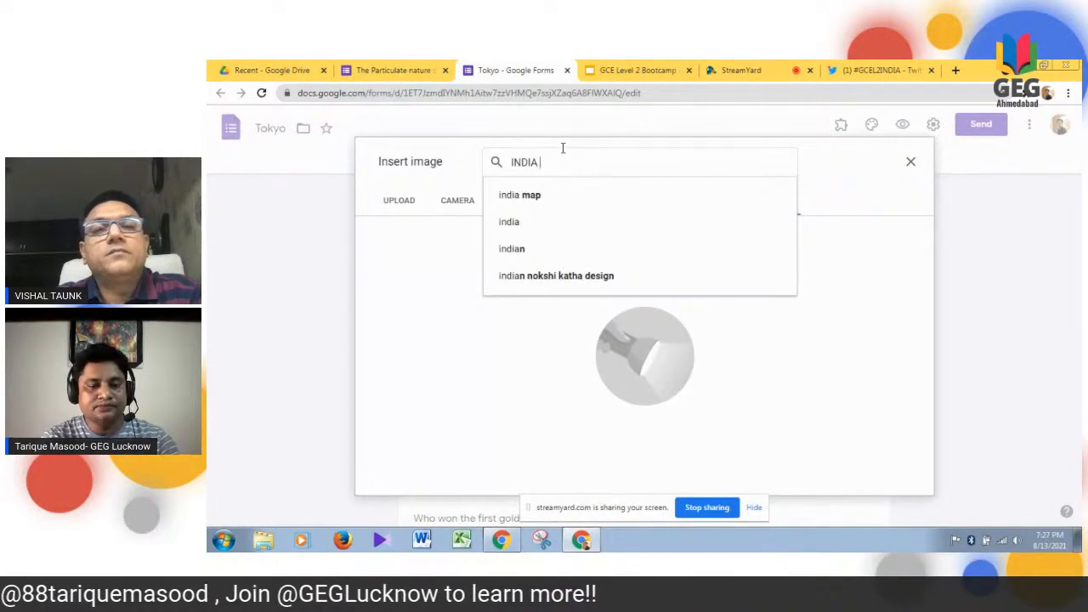
pyautogui.write(' FLAG')
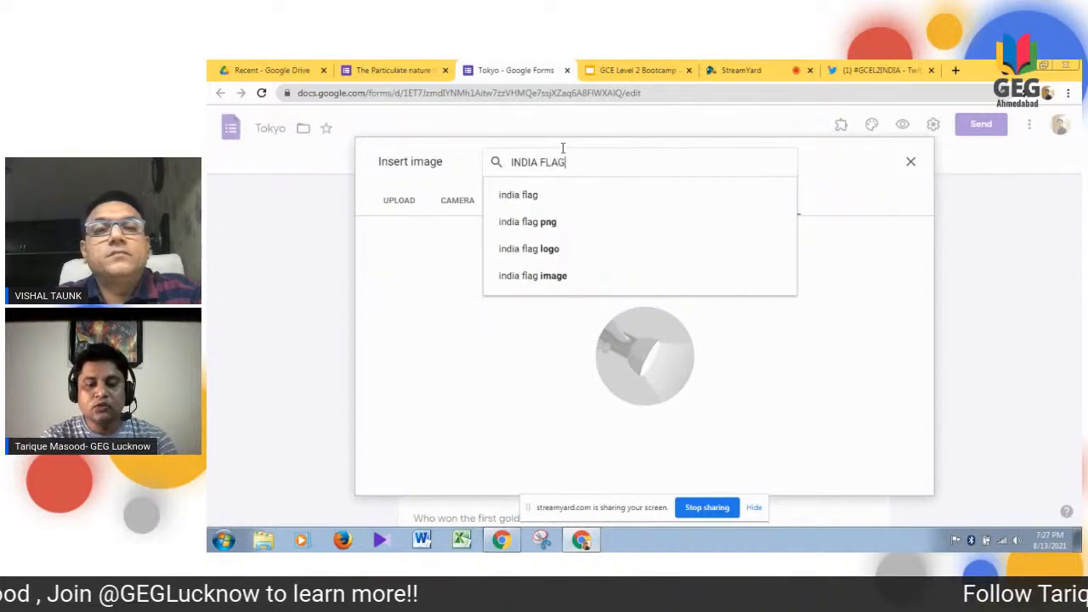
pyautogui.press('Return')
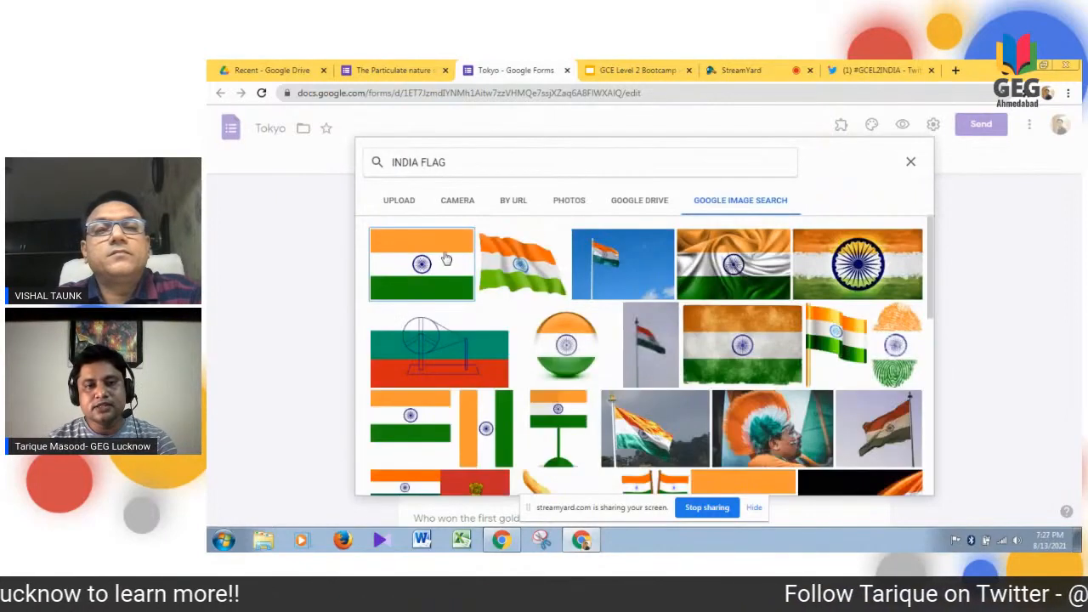
pyautogui.click(443, 260)
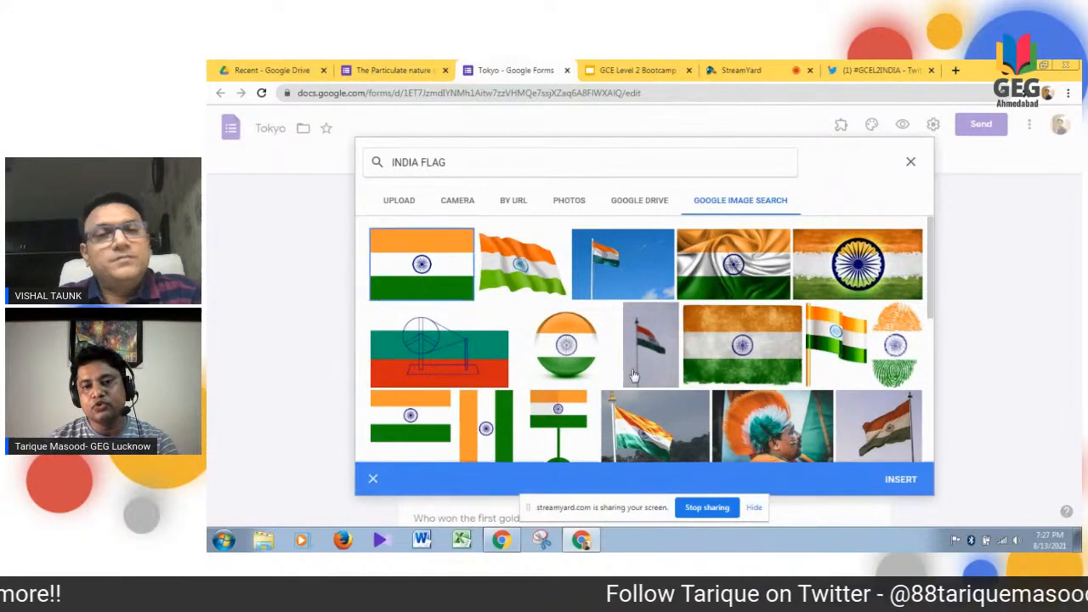
pyautogui.click(901, 482)
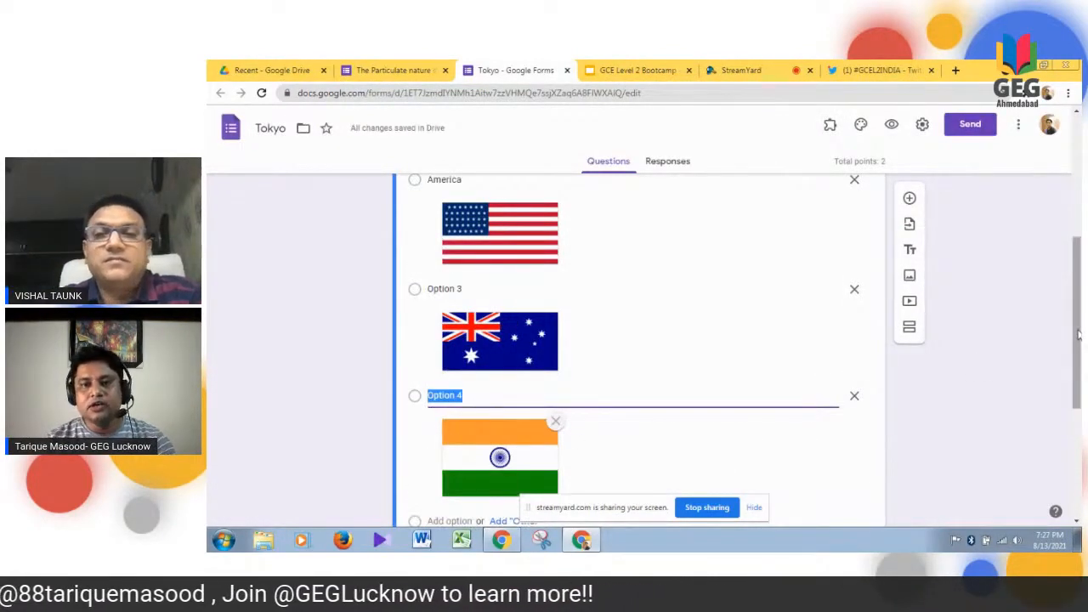
# - Try the Date question type on the question about India's first athletics gold medal, and undo the change
pyautogui.moveTo(1078, 334); pyautogui.dragTo(1080, 450)
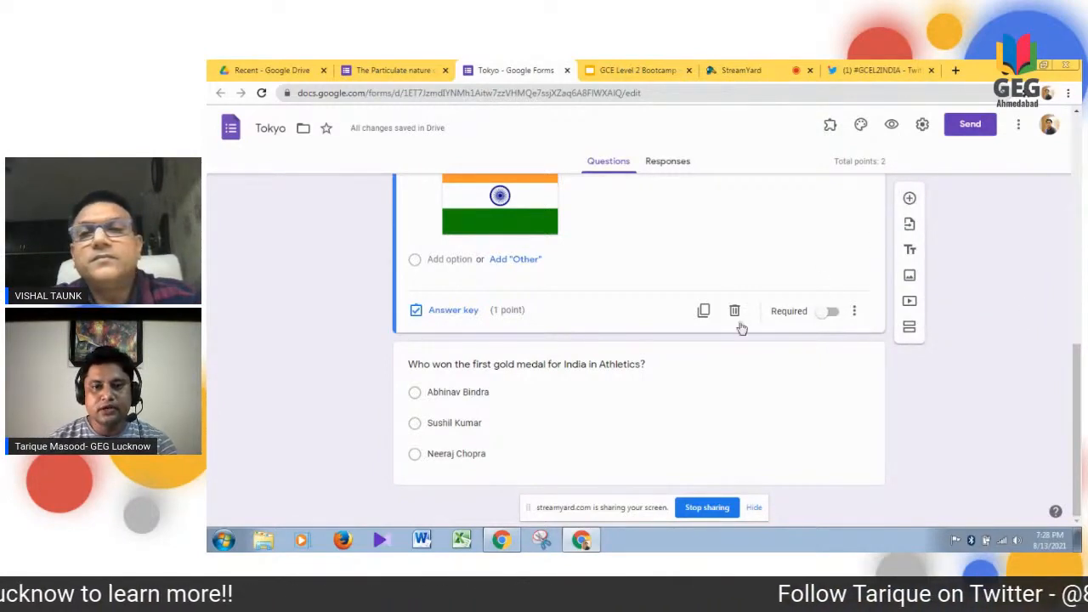
pyautogui.click(642, 408)
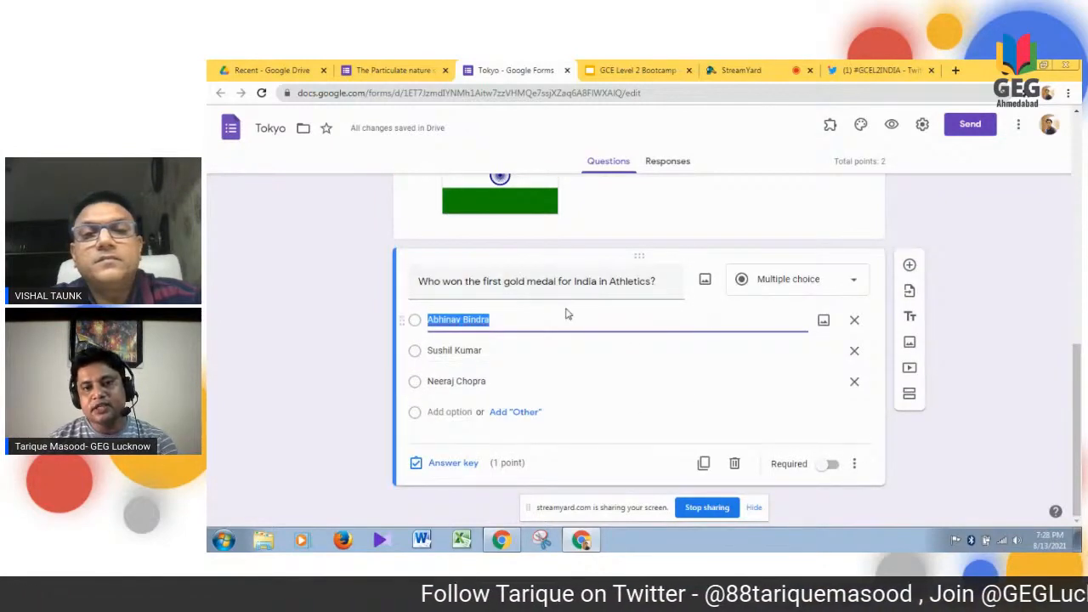
pyautogui.click(855, 283)
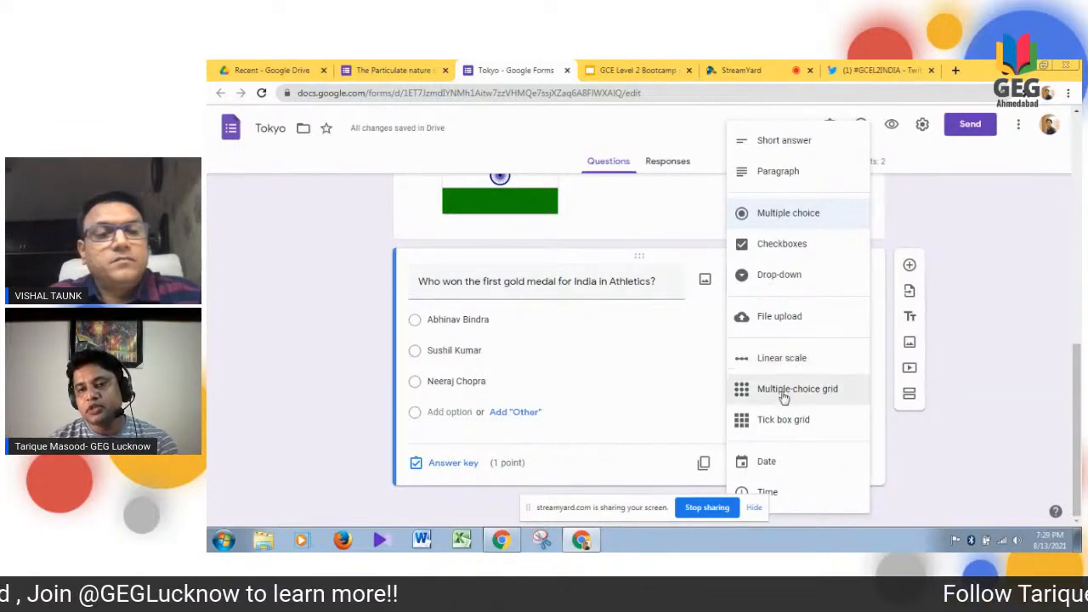
pyautogui.click(772, 471)
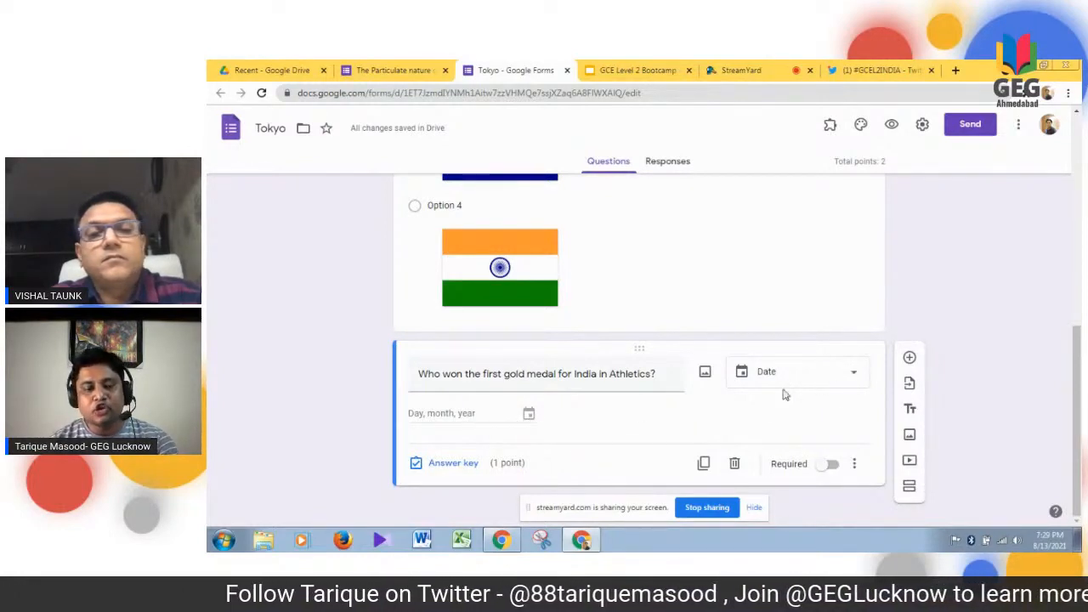
pyautogui.hotkey('ctrl', 'z')
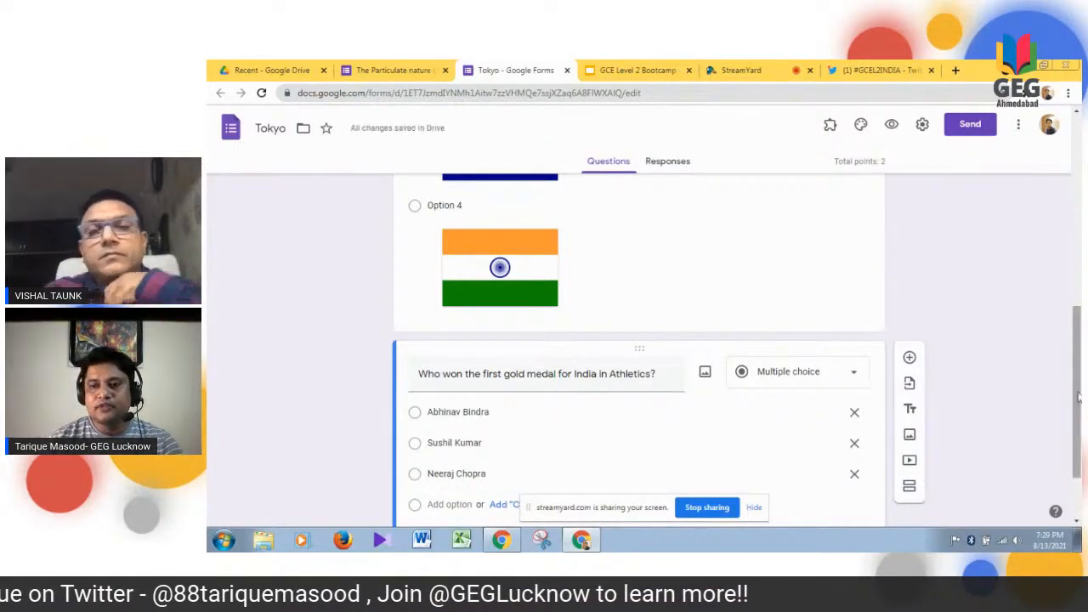
# - Import the Full Name and City questions from the Feedback form and check them at the end of the form
pyautogui.moveTo(1078, 393); pyautogui.dragTo(1080, 431)
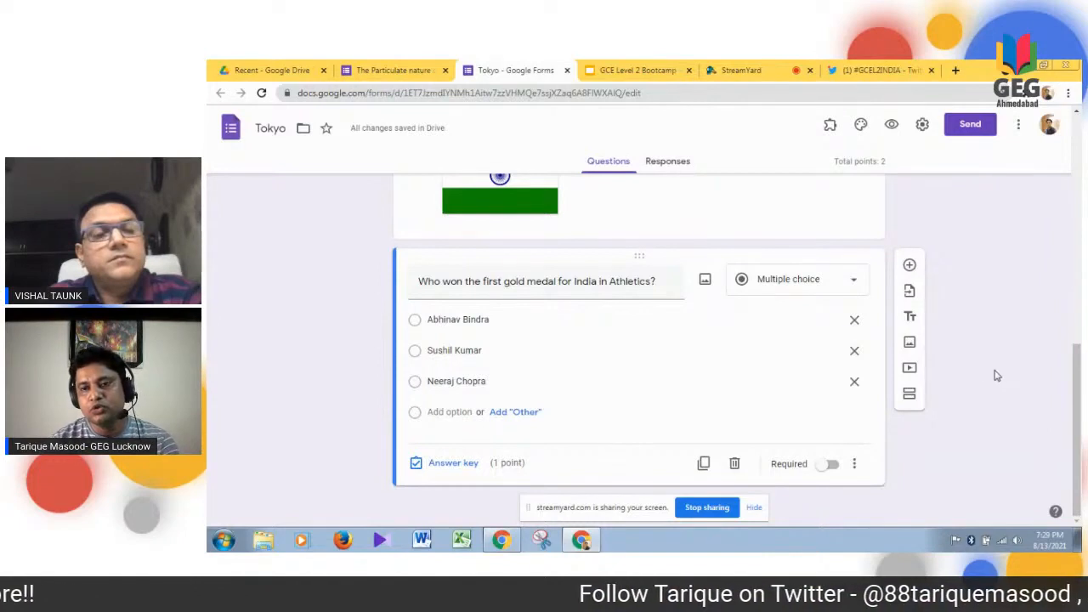
pyautogui.click(910, 293)
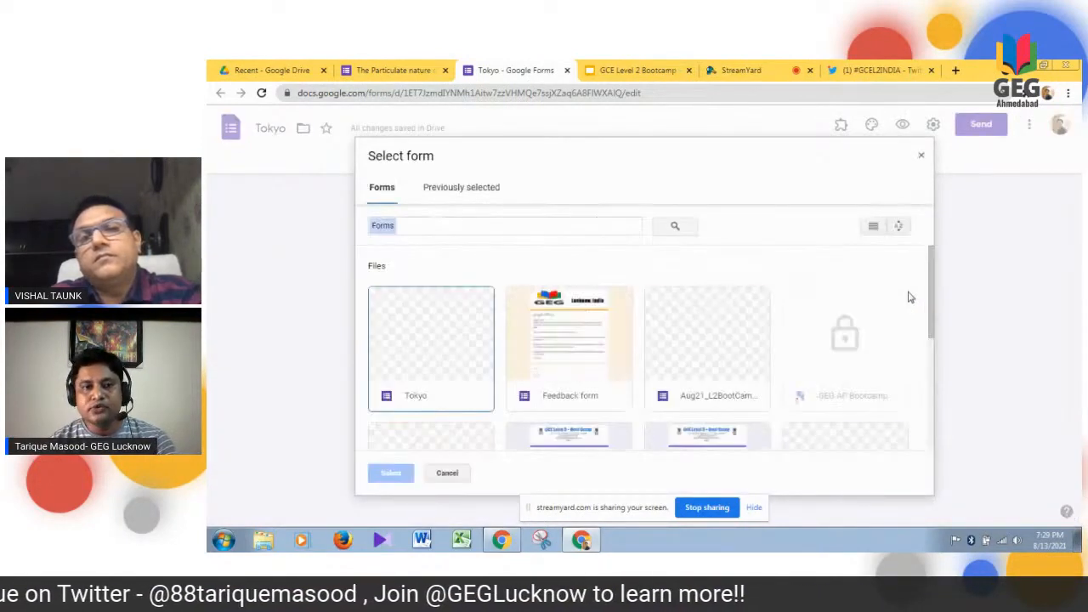
pyautogui.click(583, 358)
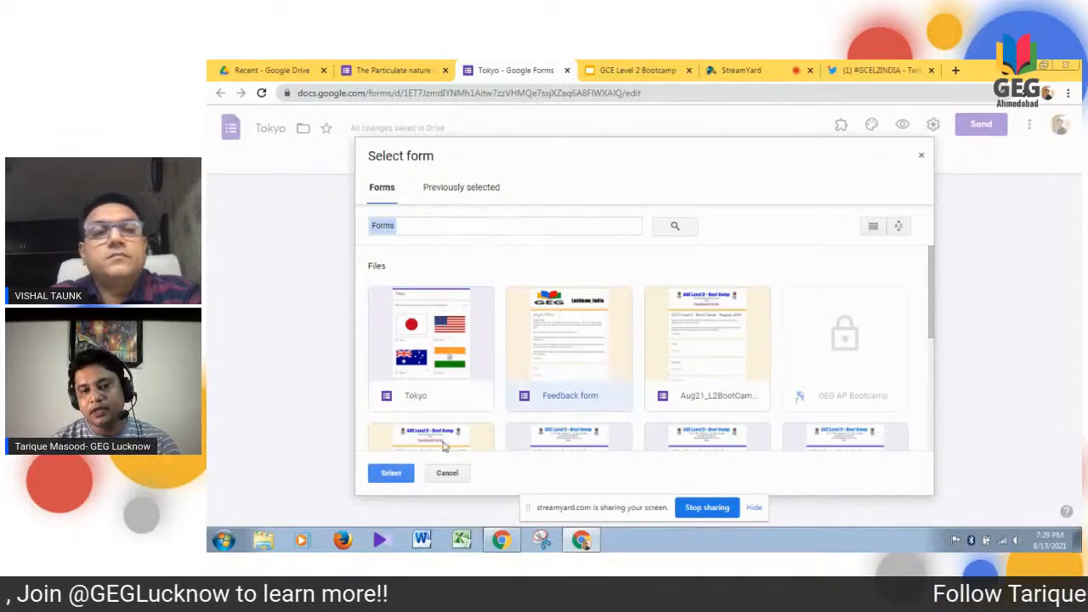
pyautogui.click(389, 477)
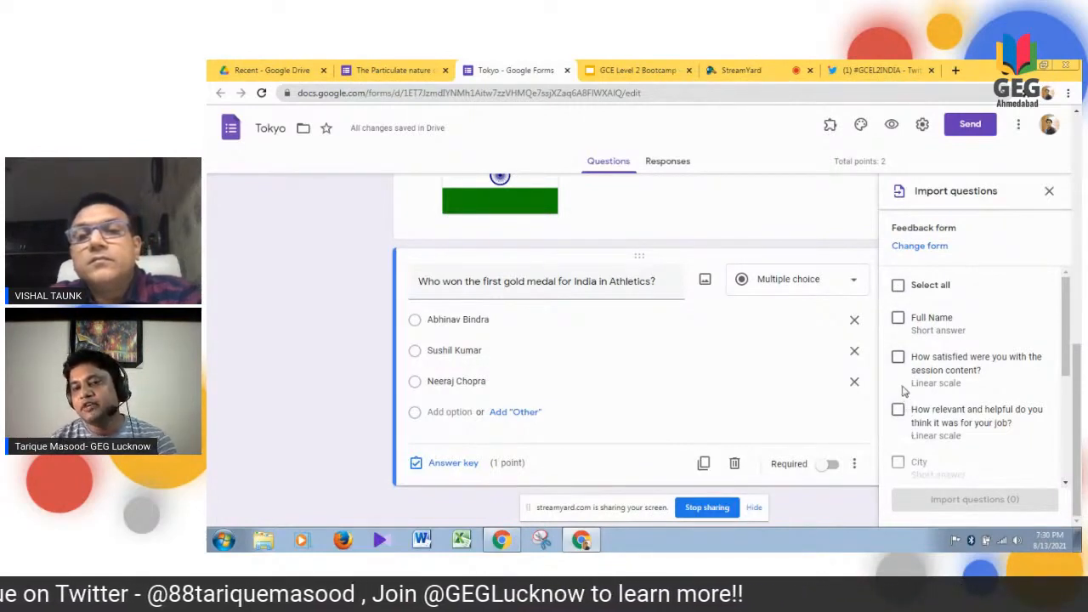
pyautogui.click(899, 318)
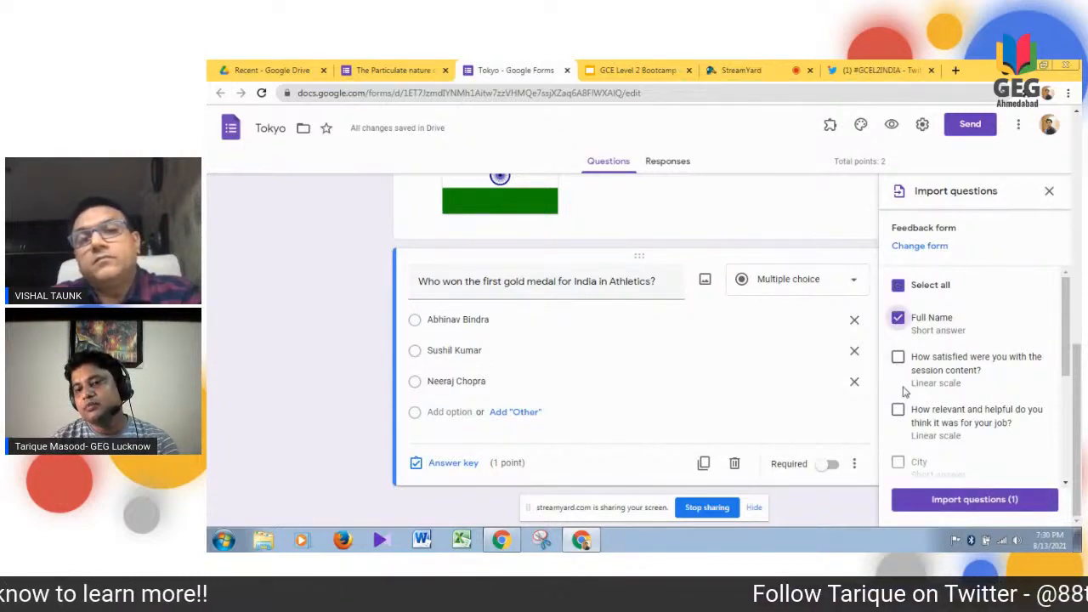
pyautogui.click(899, 462)
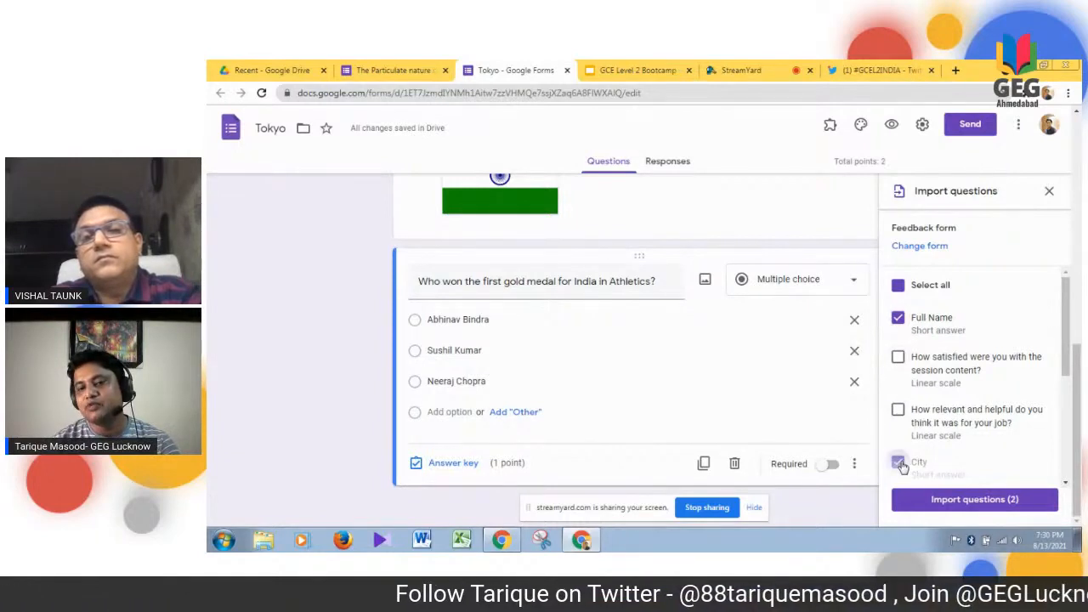
pyautogui.click(951, 504)
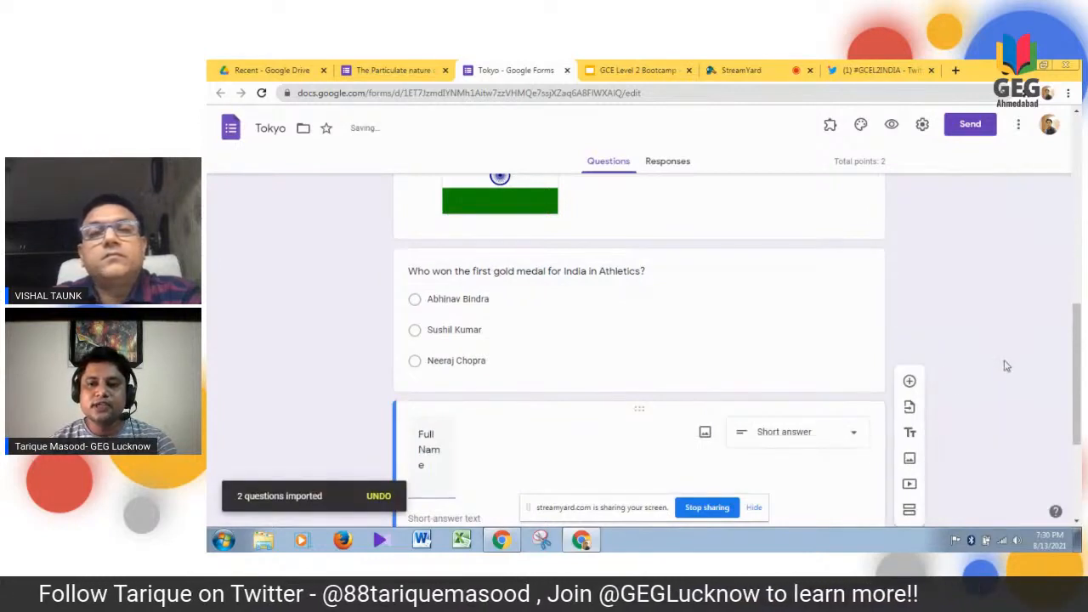
pyautogui.moveTo(1077, 340); pyautogui.dragTo(1080, 429)
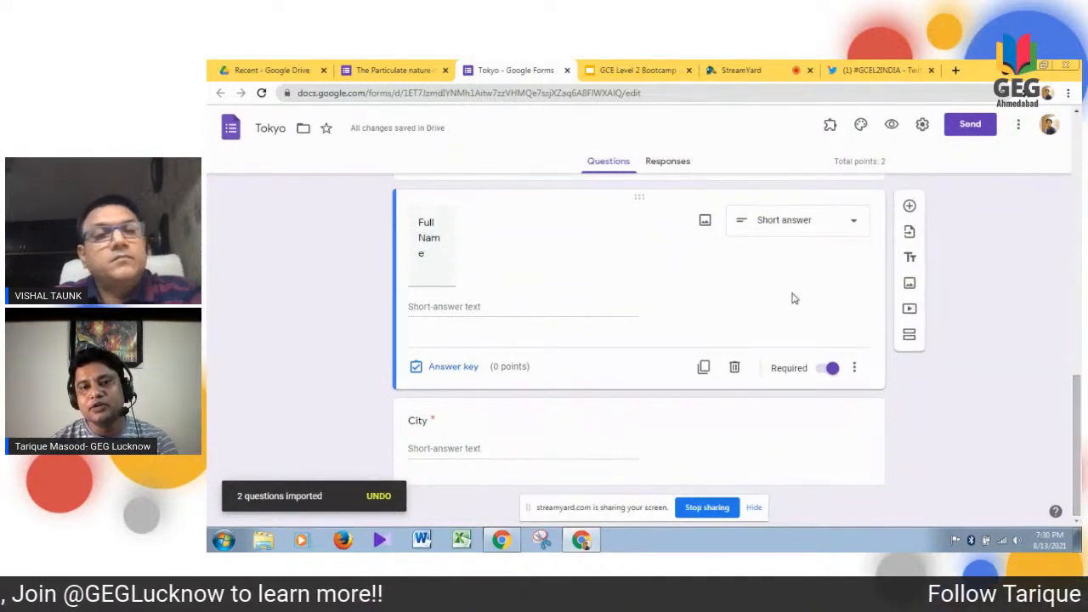
pyautogui.click(647, 304)
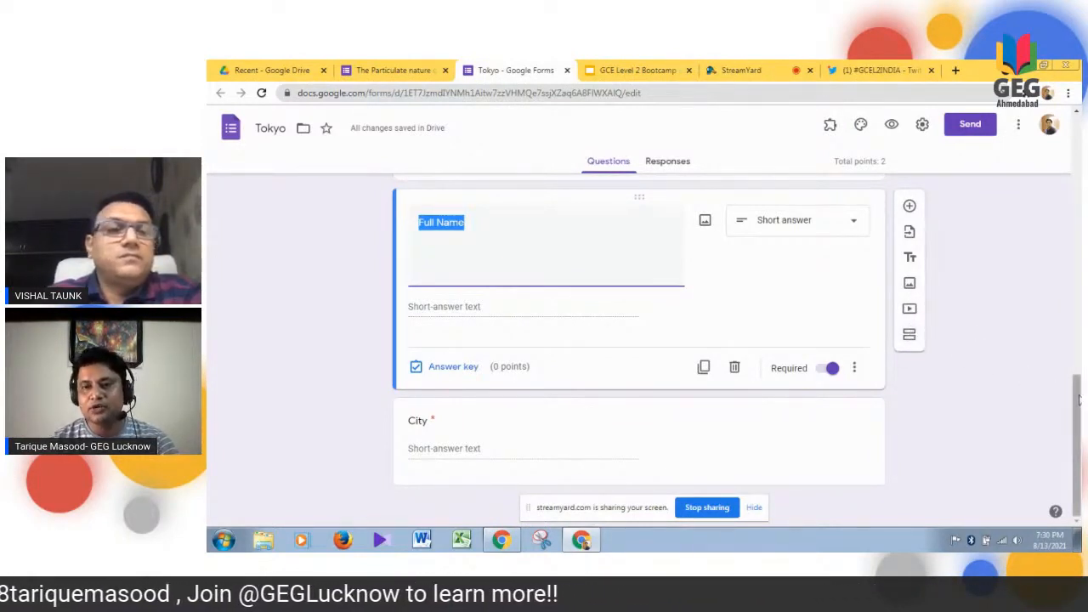
# - Open the form's responses and switch accepting responses off and back on
pyautogui.moveTo(1080, 400); pyautogui.dragTo(1081, 132)
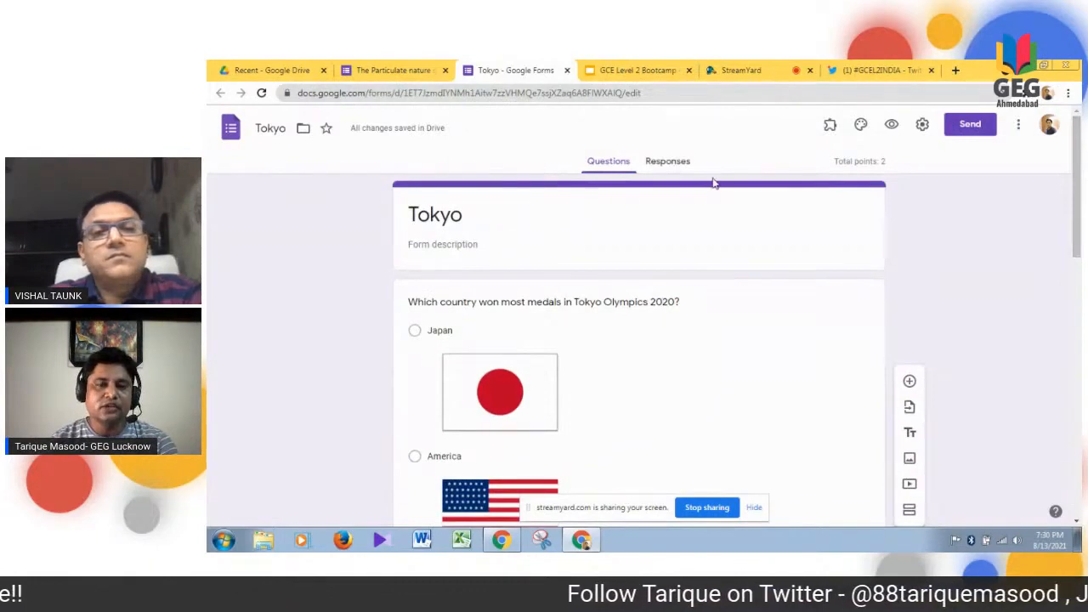
pyautogui.click(672, 162)
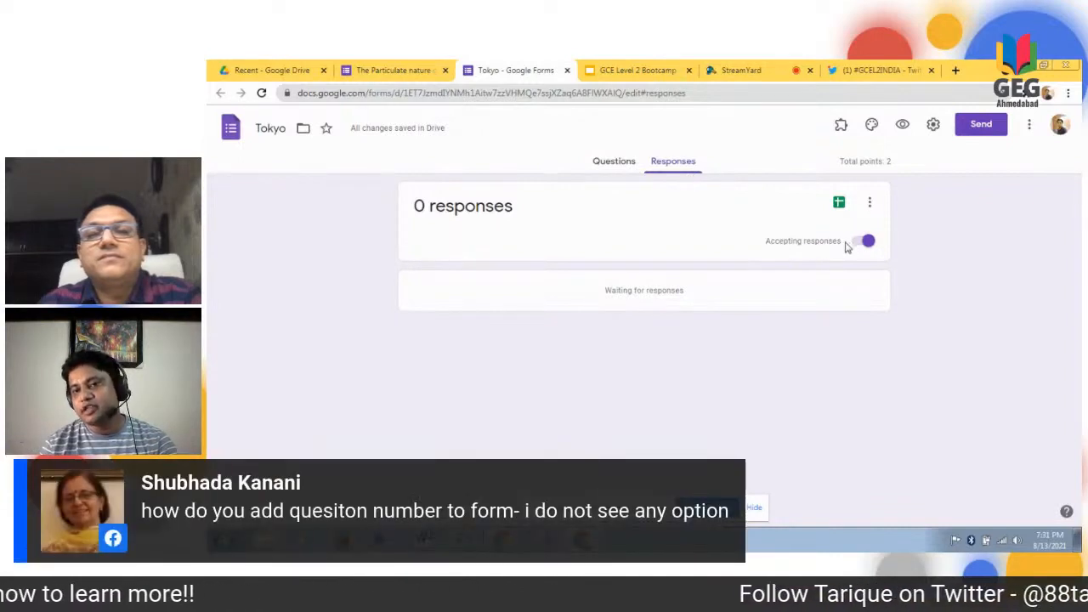
pyautogui.click(854, 245)
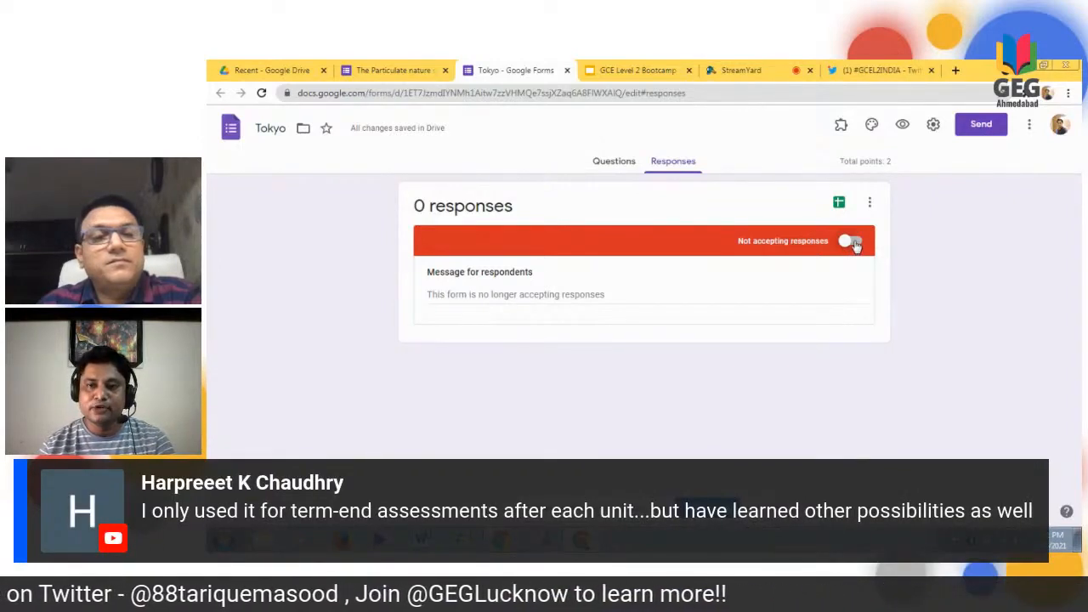
pyautogui.click(853, 243)
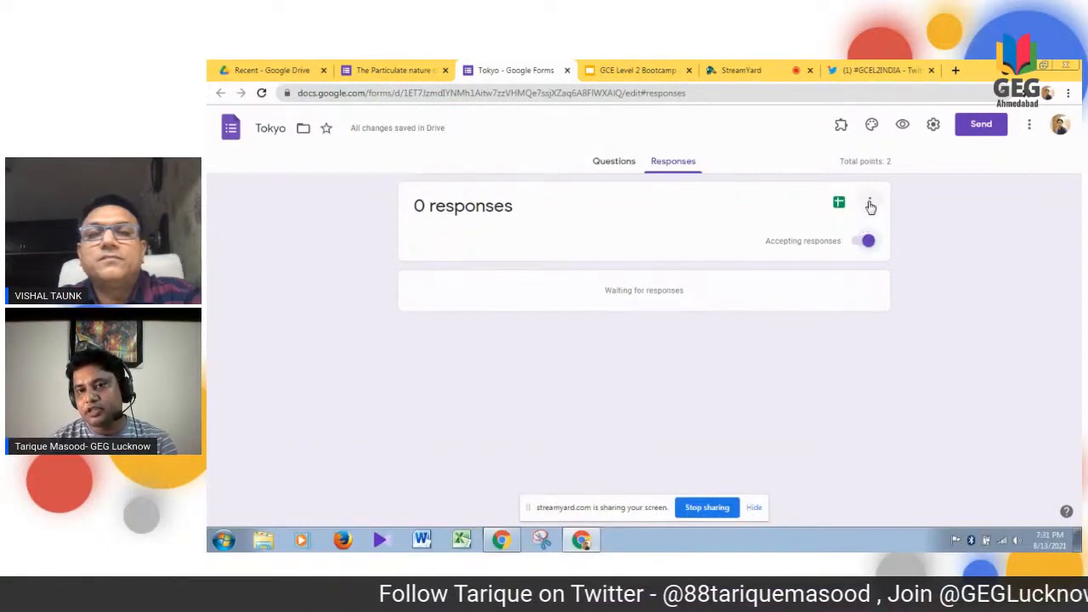
# - Link the form's responses to a new spreadsheet named Tokyo (Responses), open that spreadsheet, and close it again
pyautogui.click(870, 206)
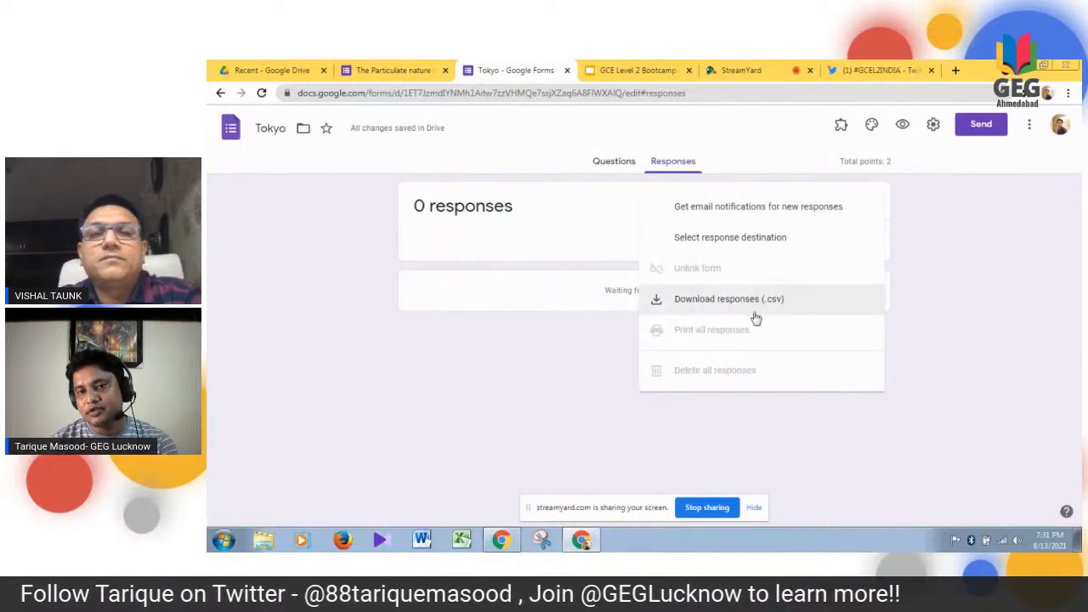
pyautogui.click(749, 246)
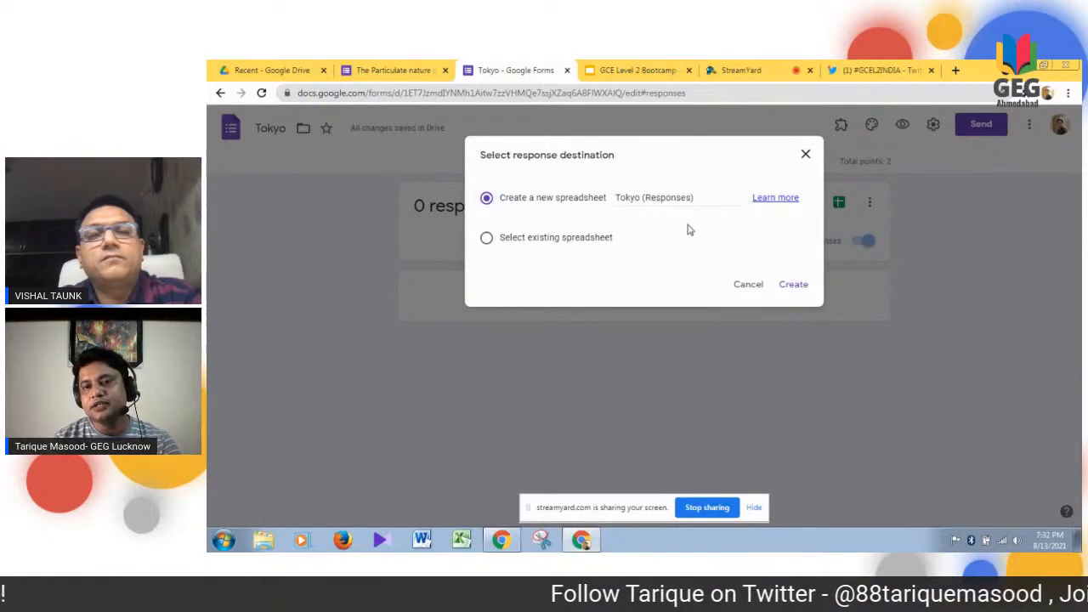
pyautogui.click(793, 285)
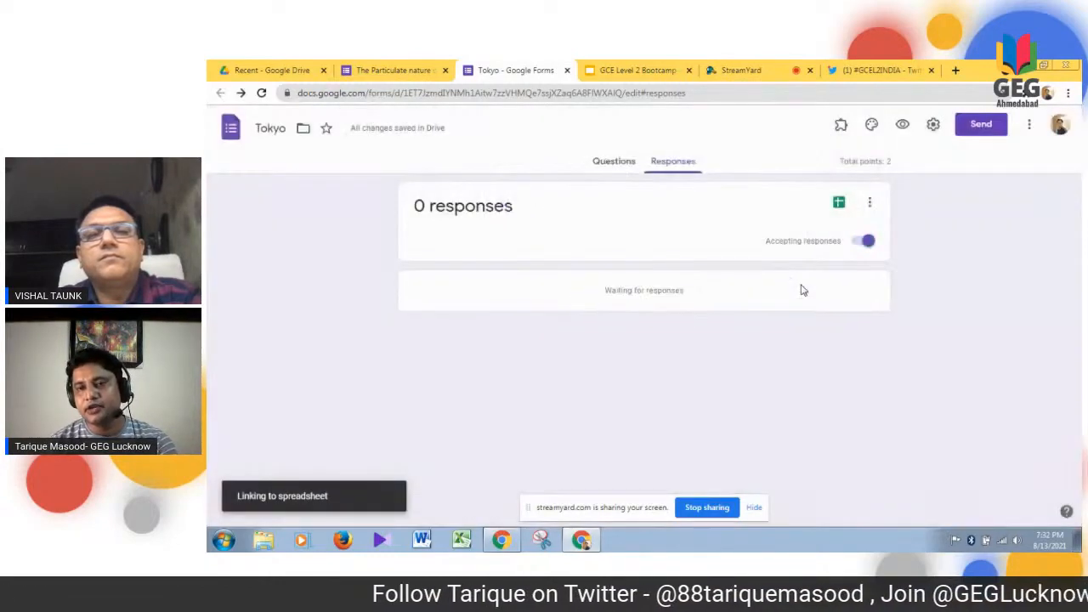
pyautogui.click(840, 205)
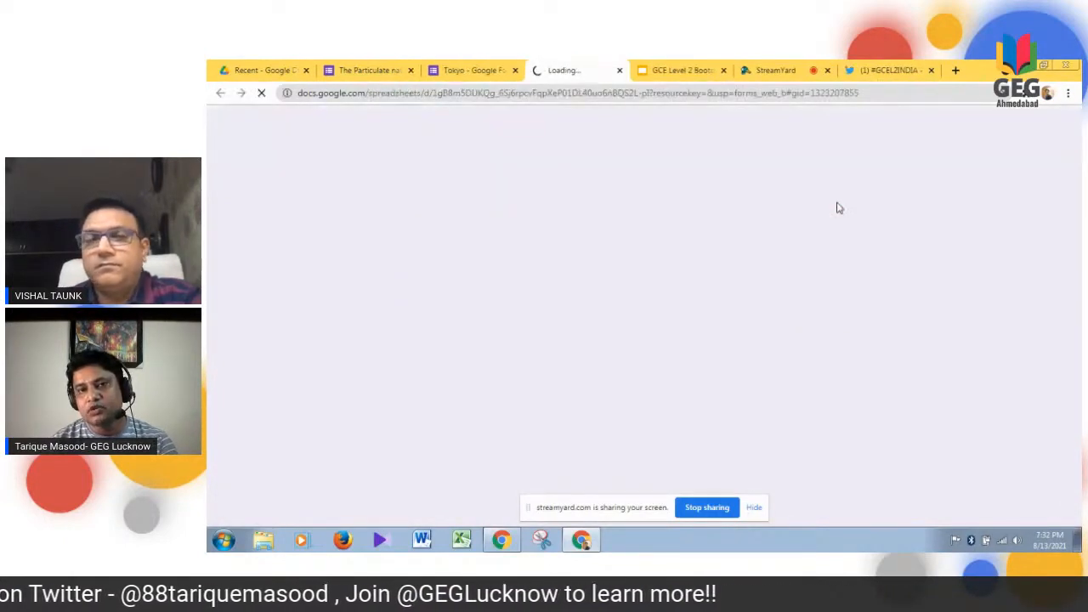
pyautogui.click(619, 69)
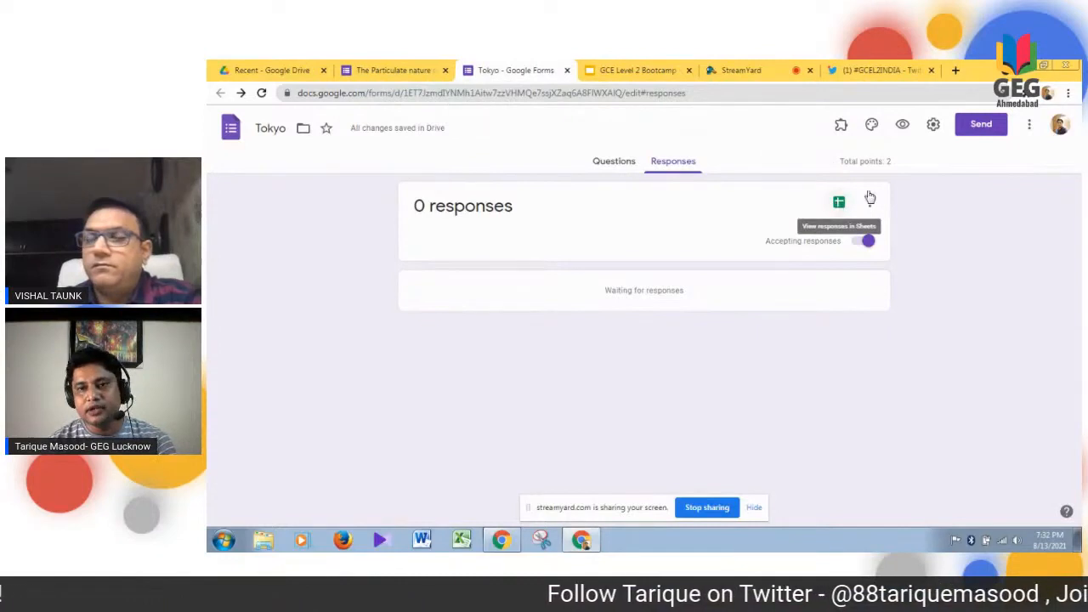
# - Enter "Thanks for your response" as the confirmation message in the Tokyo form's settings, and look over its quiz options
pyautogui.click(602, 161)
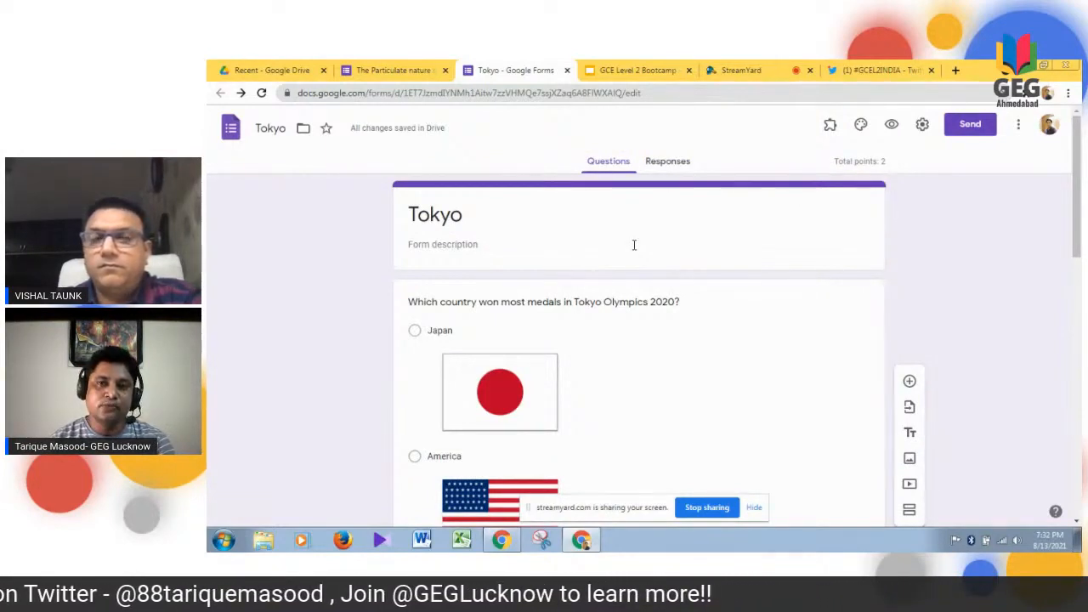
pyautogui.click(924, 127)
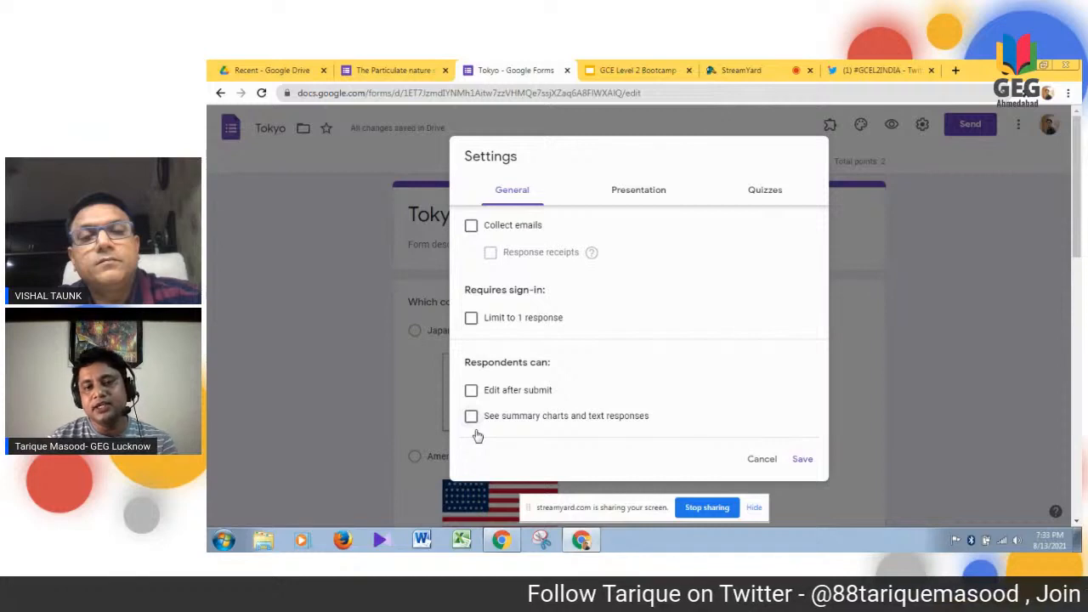
pyautogui.click(636, 194)
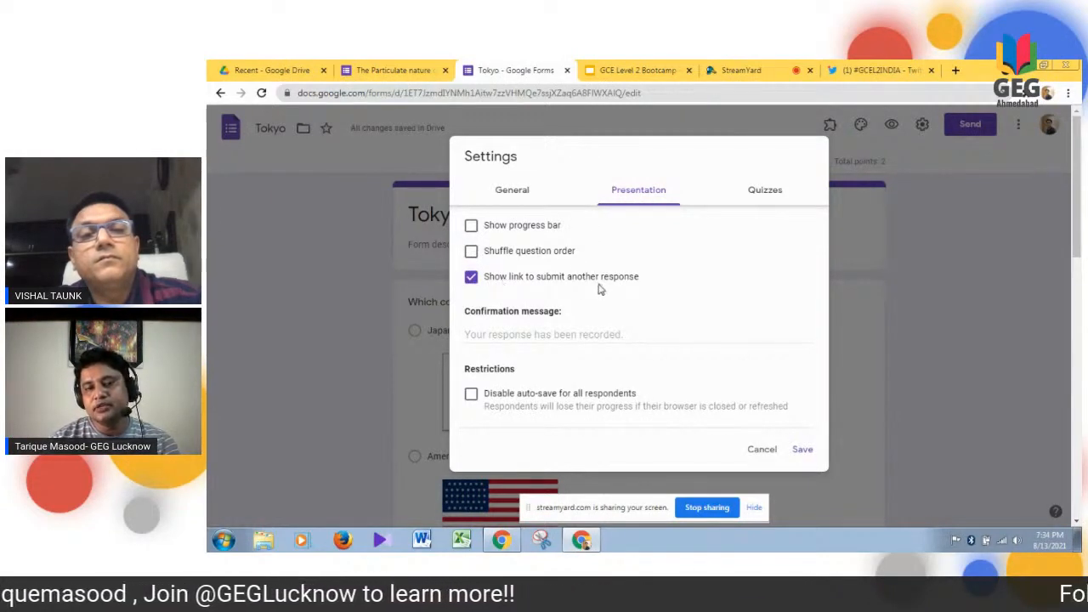
pyautogui.click(515, 333)
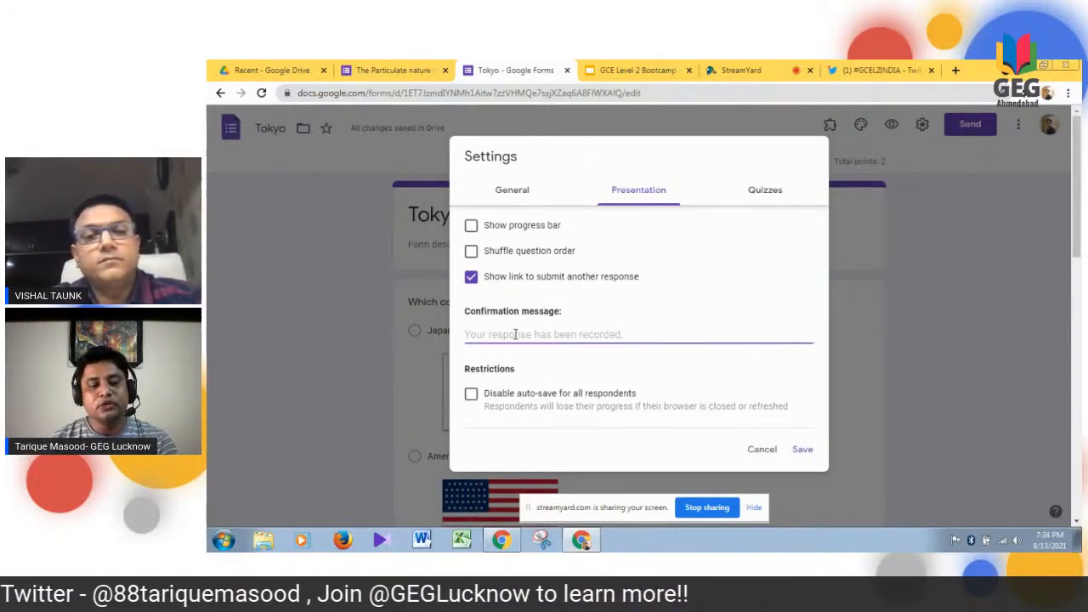
pyautogui.write('Than')
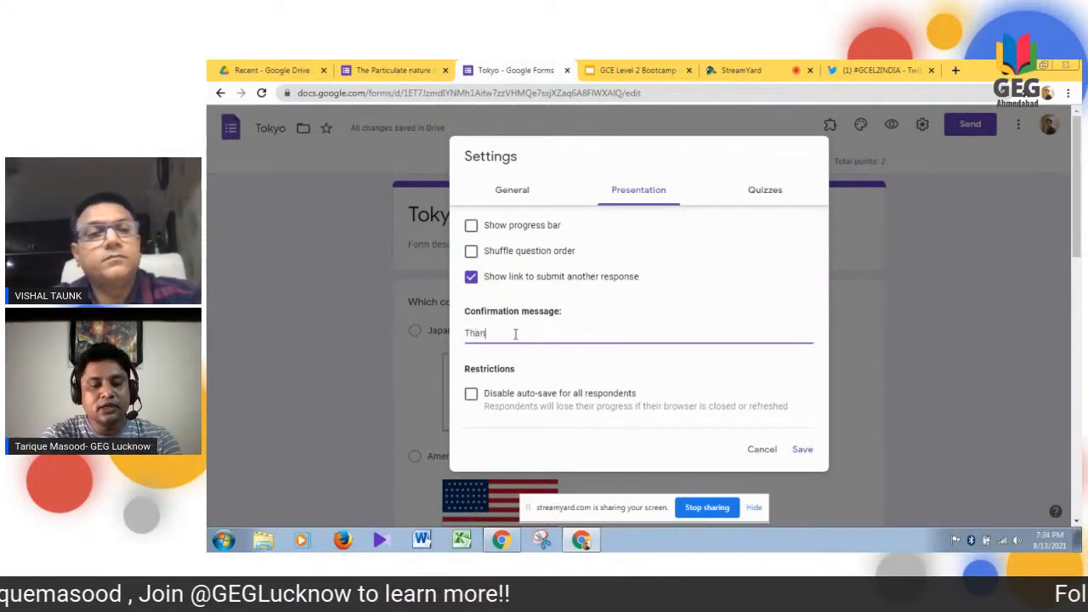
pyautogui.write('ks for')
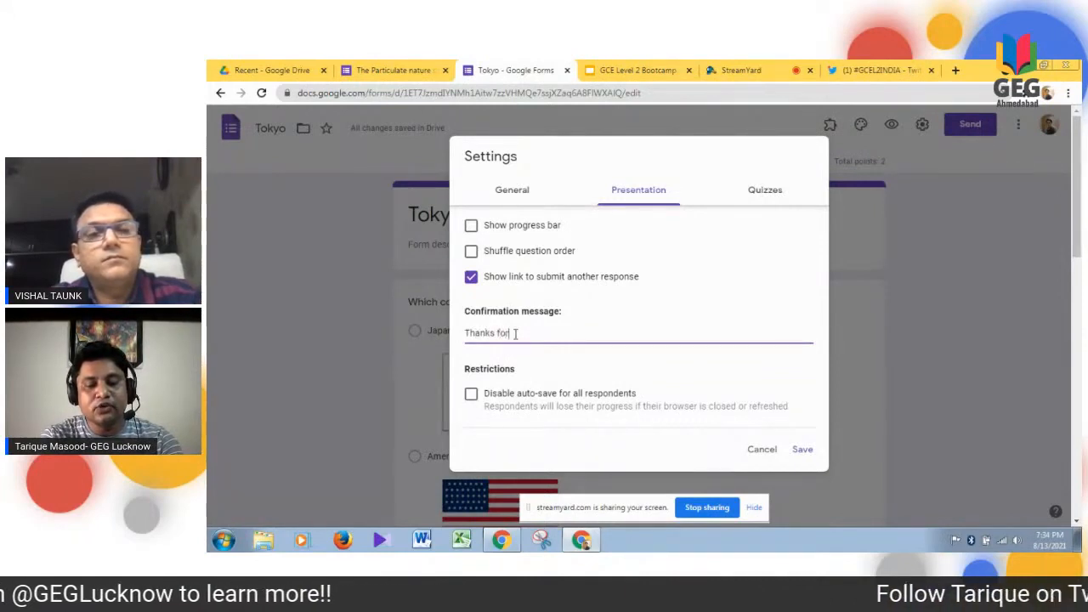
pyautogui.write(' your re')
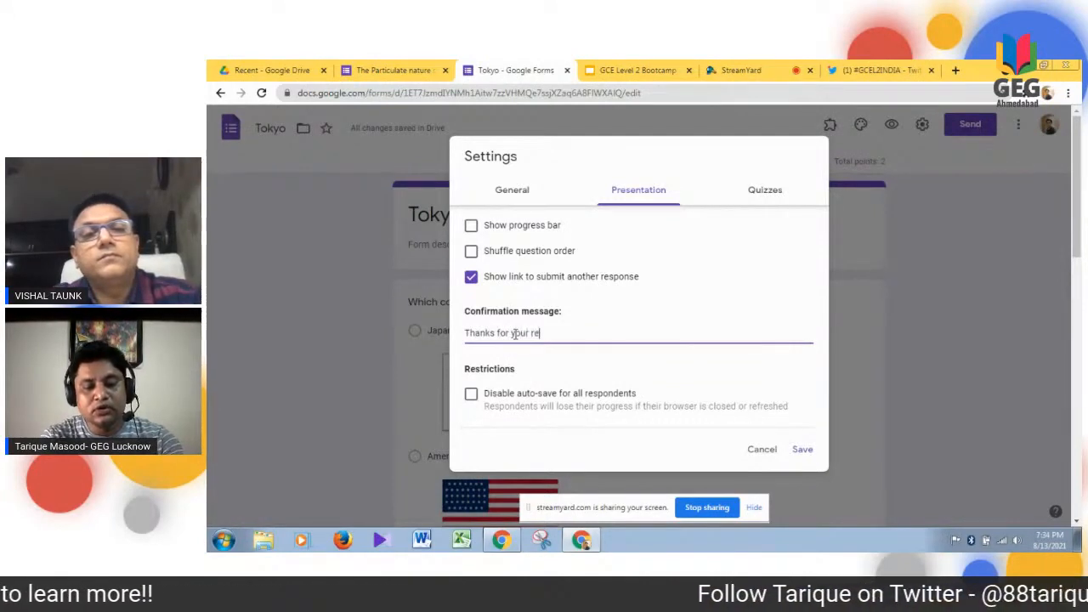
pyautogui.write('spon')
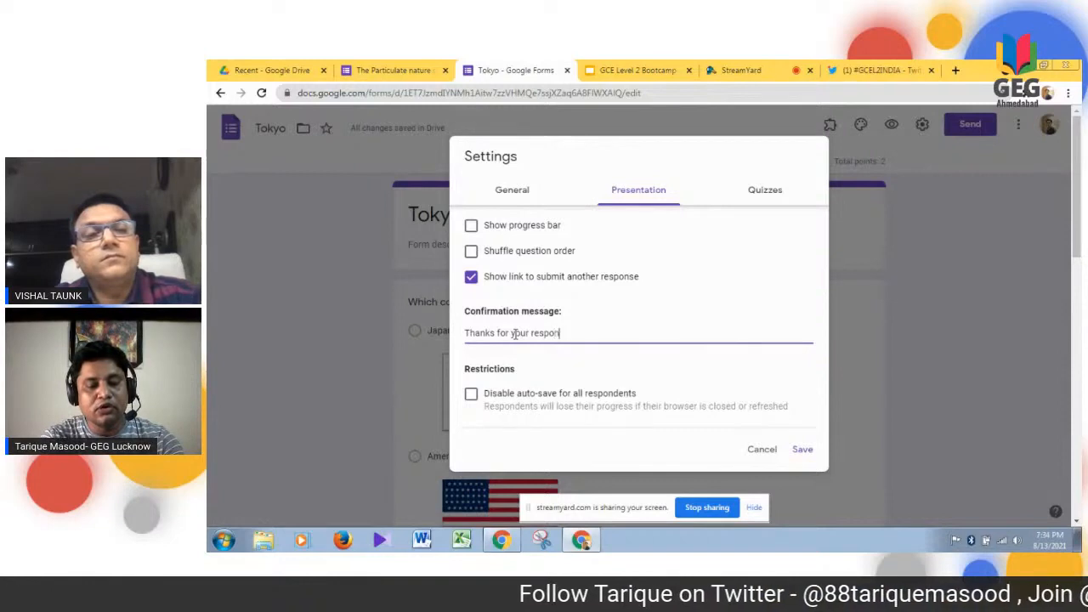
pyautogui.write('se')
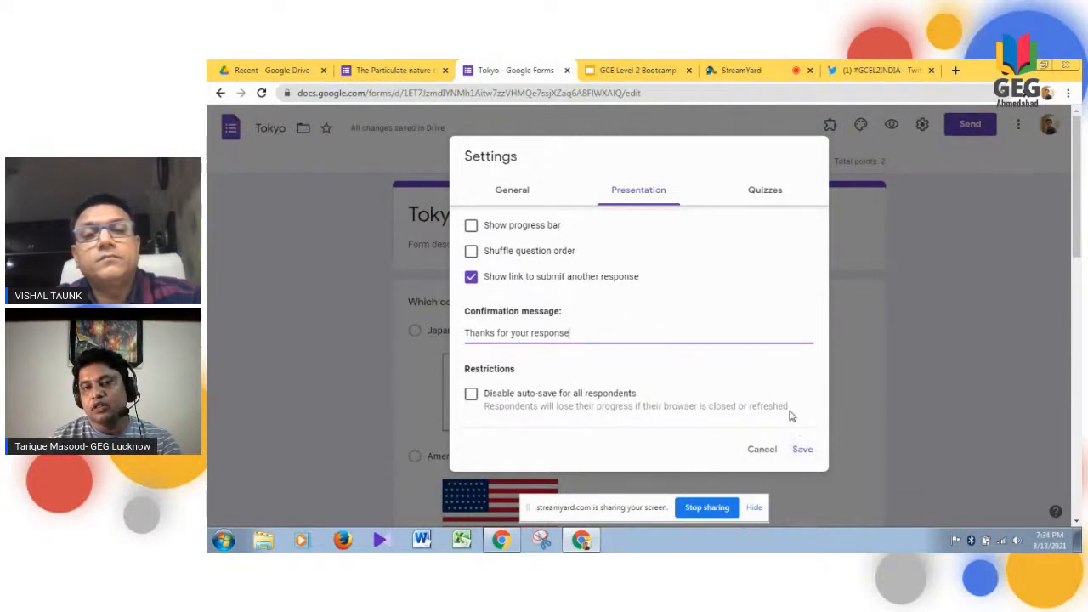
pyautogui.click(762, 195)
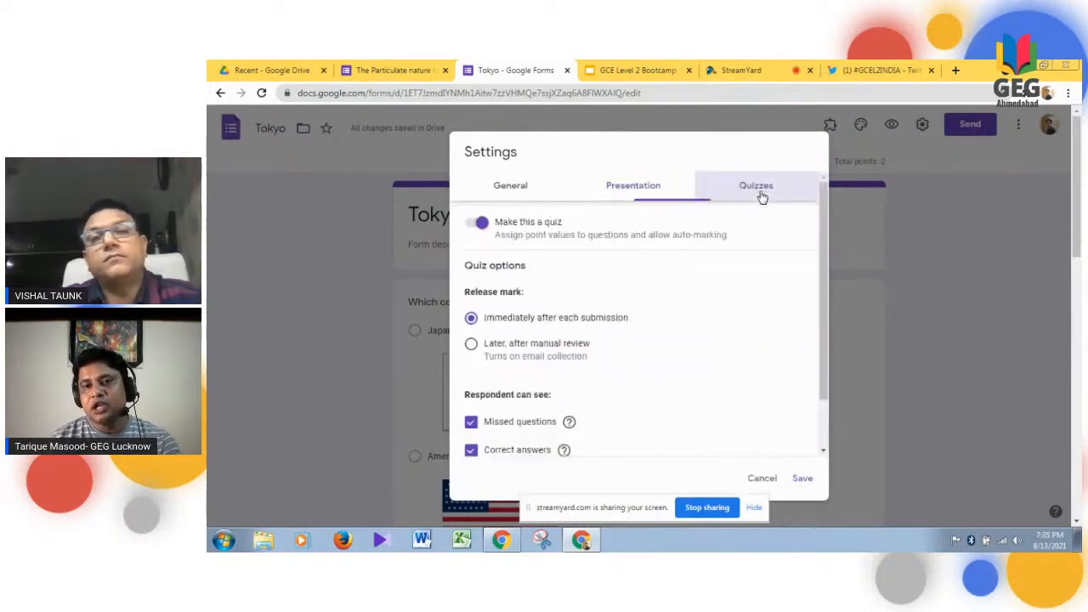
pyautogui.click(656, 191)
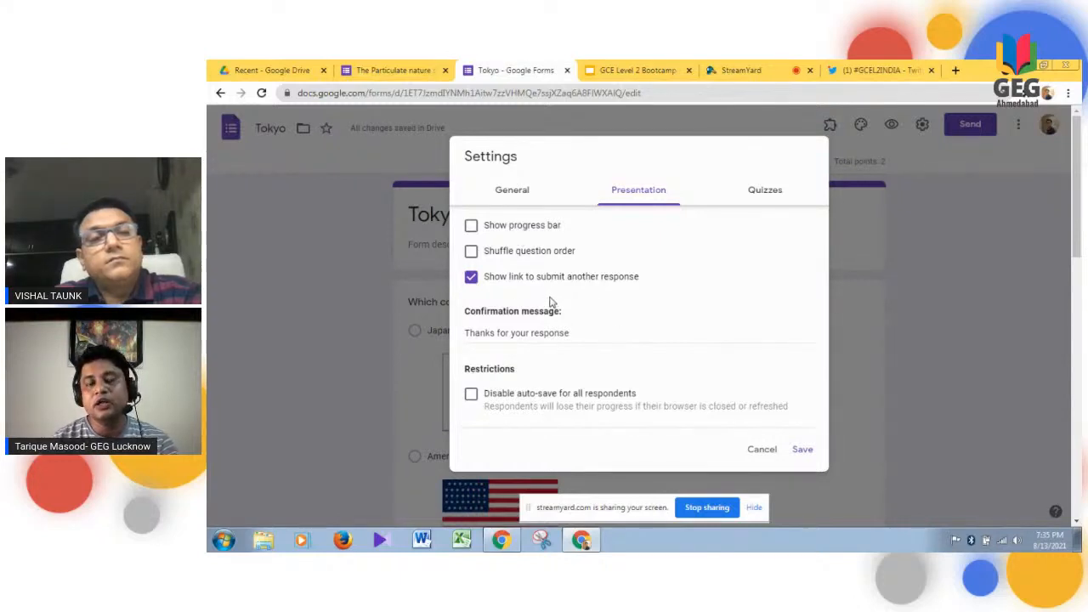
# - Switch to The Particulate nature of matter form and review its presentation, general and quiz settings
pyautogui.click(414, 71)
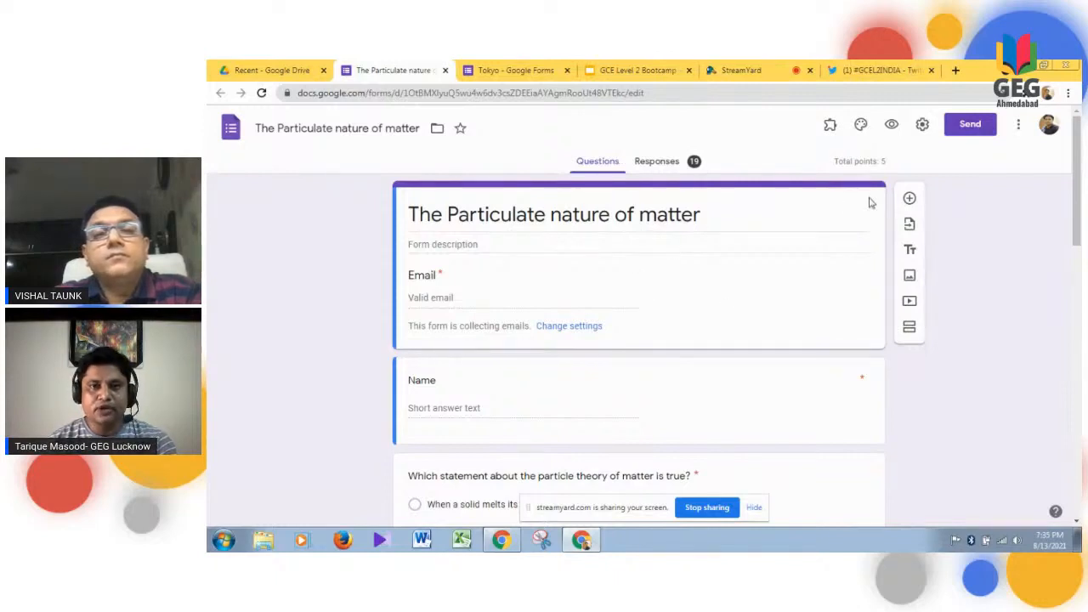
pyautogui.click(923, 126)
pyautogui.click(637, 190)
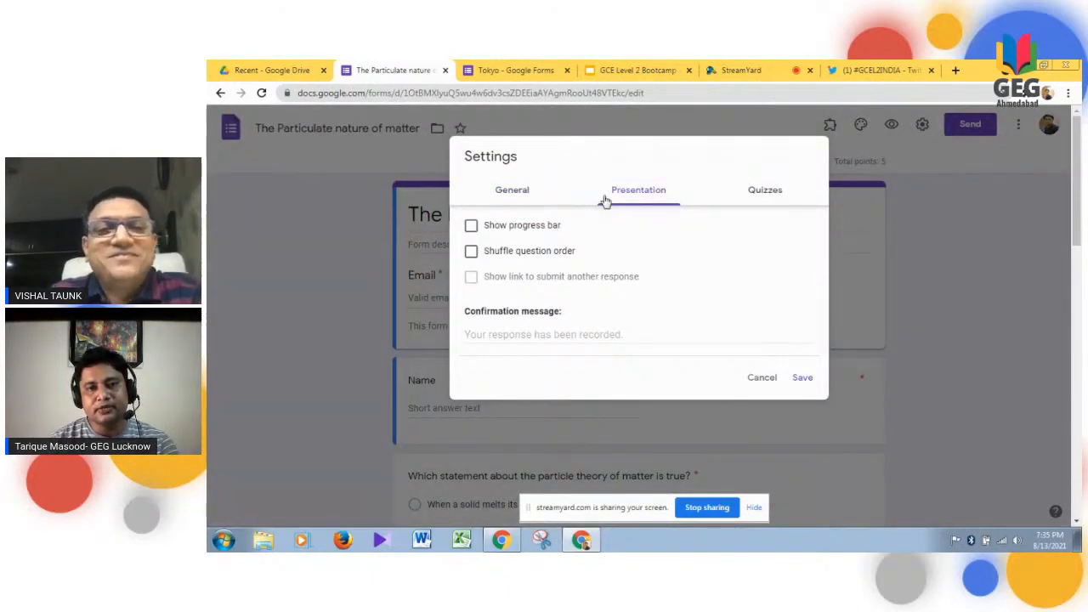
pyautogui.click(520, 191)
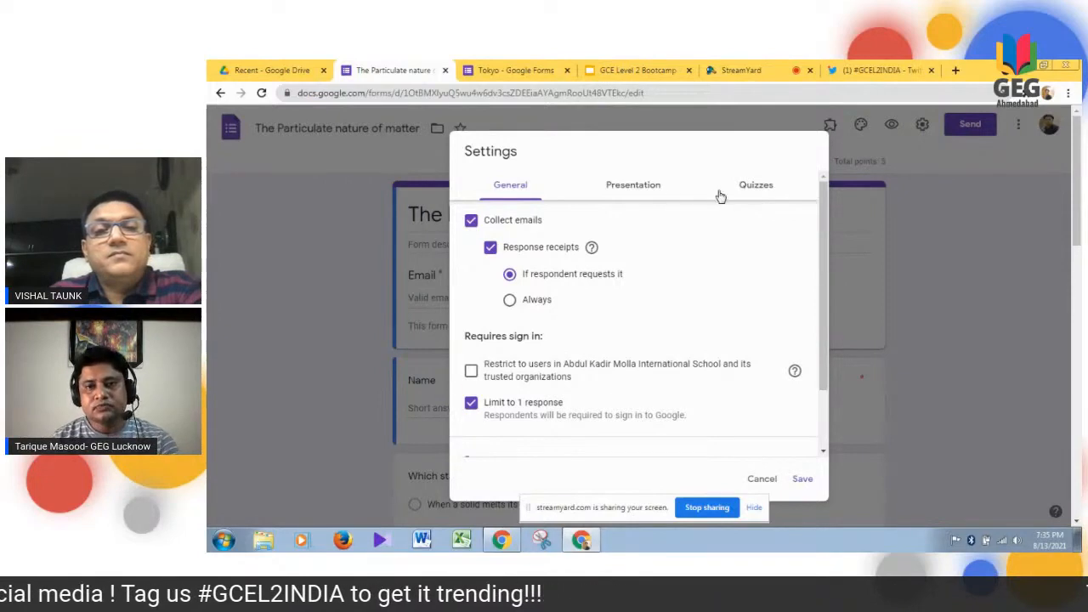
pyautogui.click(758, 189)
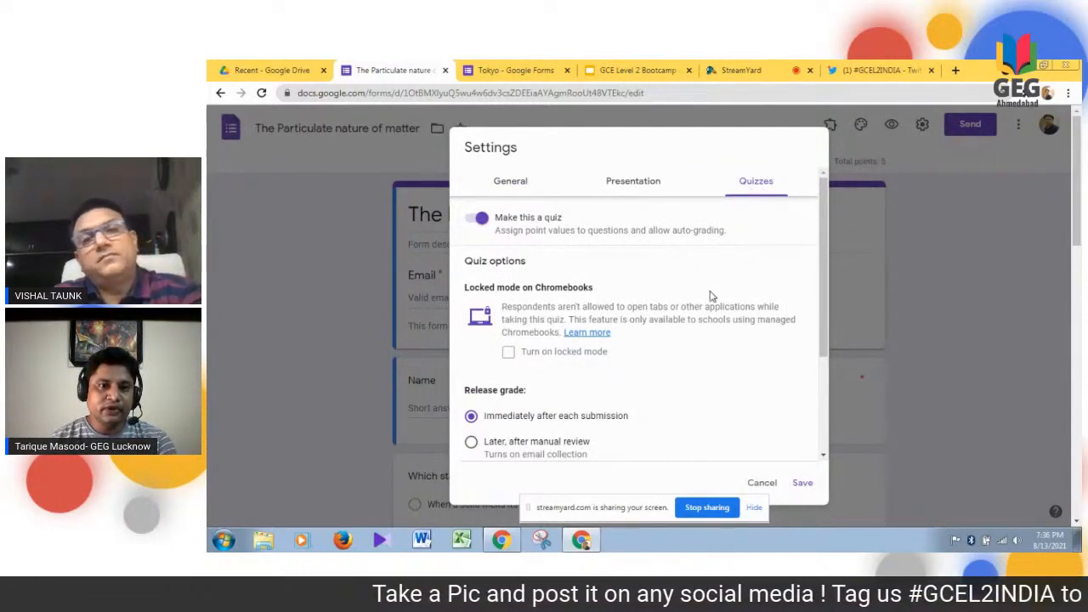
# - Switch Make this a quiz off and back on, and try releasing grades after manual review before restoring immediate release
pyautogui.click(479, 219)
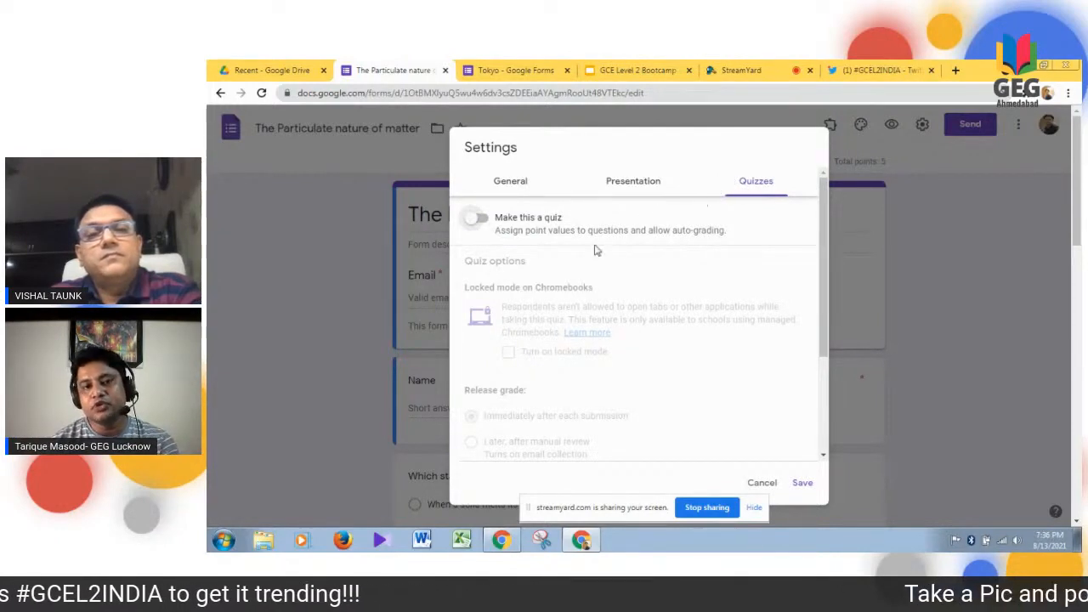
pyautogui.click(480, 219)
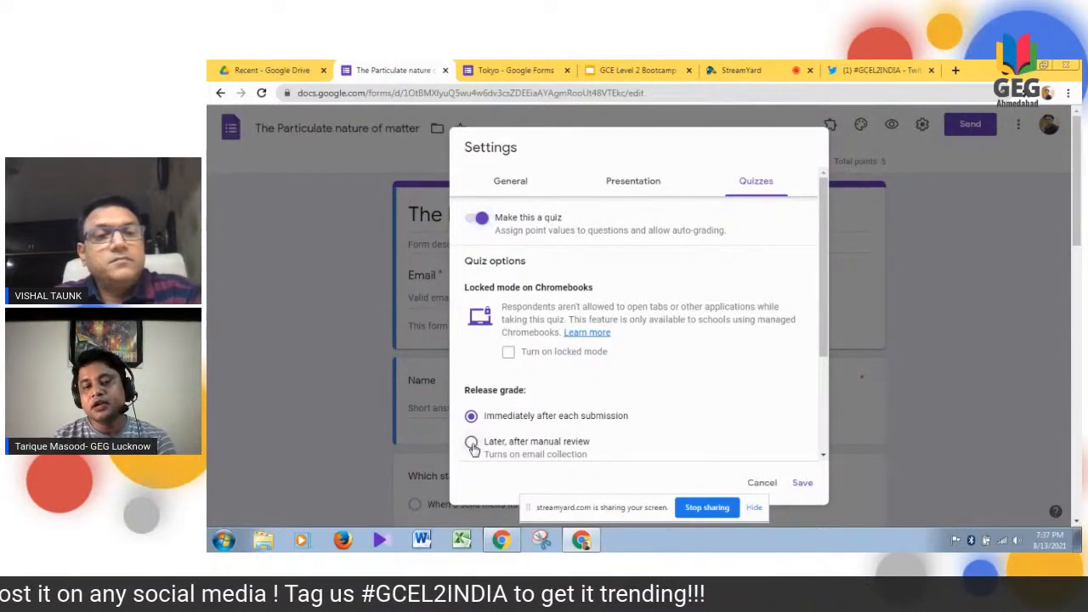
pyautogui.click(472, 443)
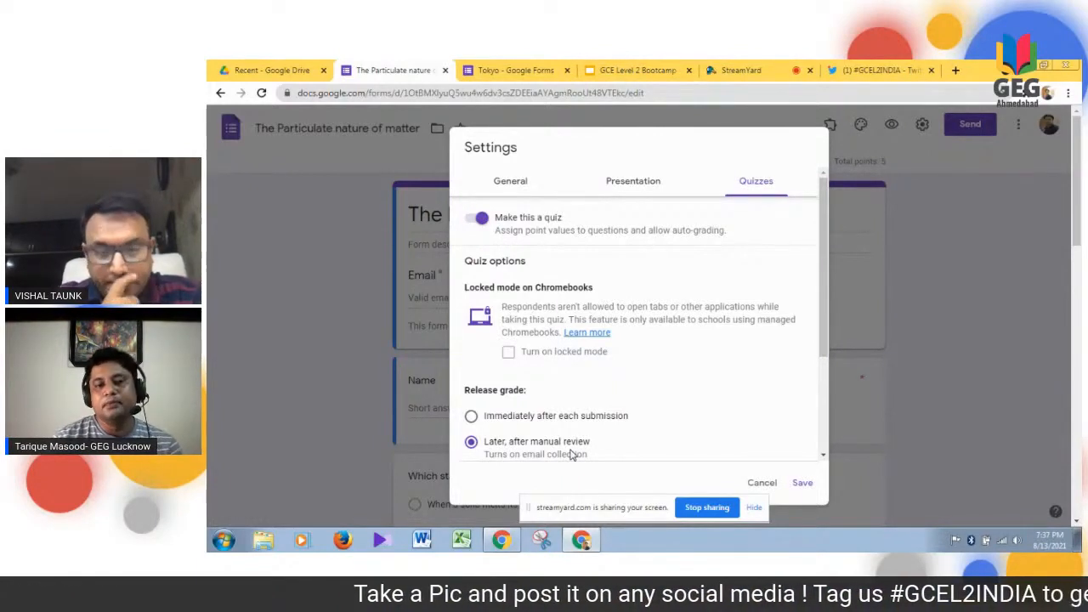
pyautogui.click(471, 417)
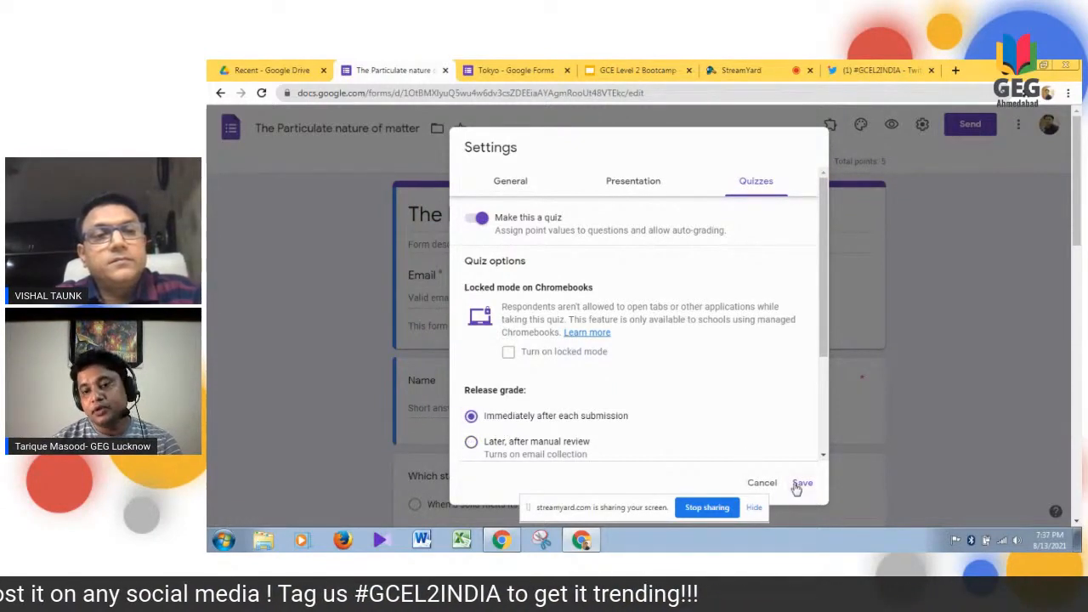
# - Check the options for what respondents can see and save the quiz settings
pyautogui.scroll(-3, 824, 460)
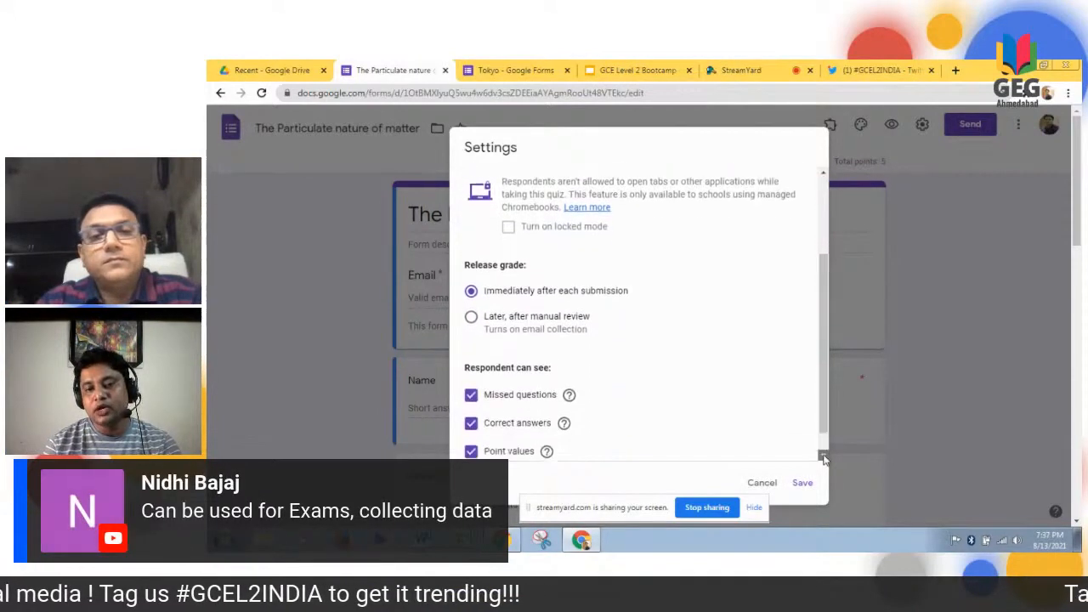
pyautogui.scroll(-1, 824, 459)
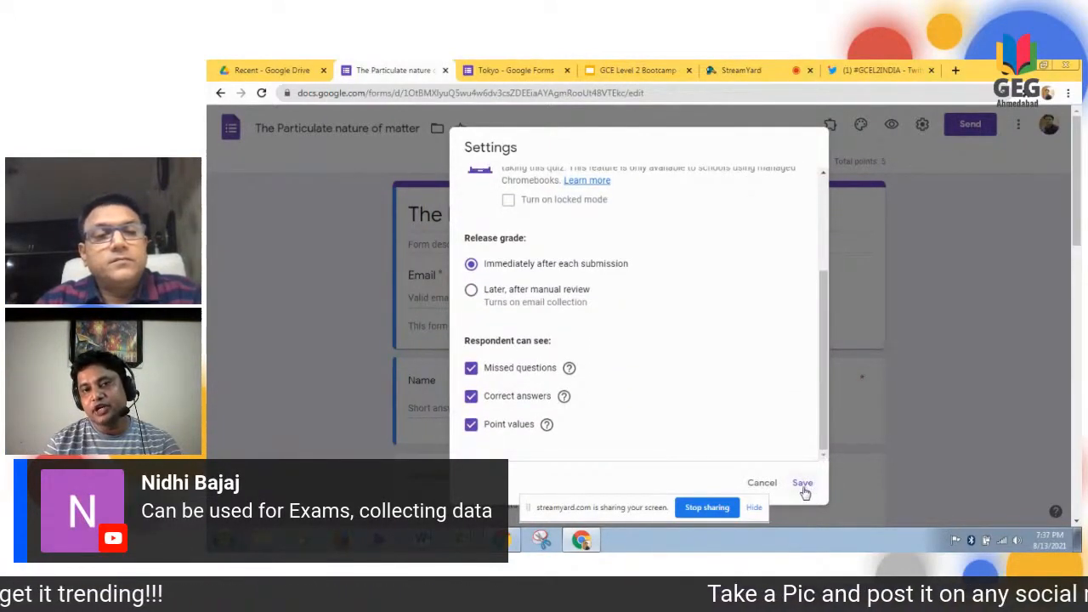
pyautogui.click(803, 485)
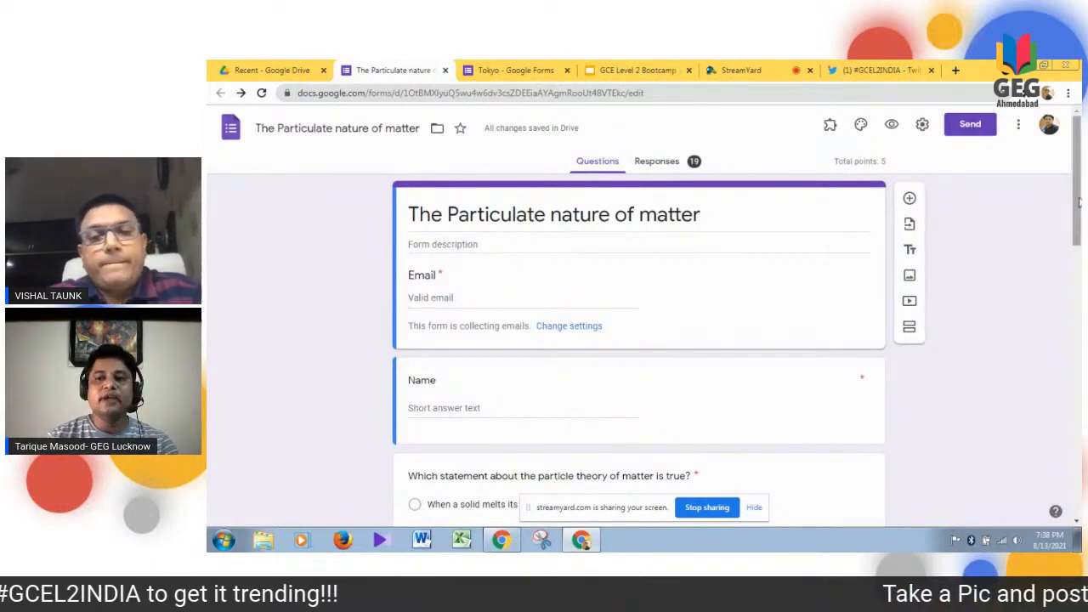
# - Set the Name question to 1 point in its answer key and make the question optional
pyautogui.moveTo(1078, 201); pyautogui.dragTo(1078, 248)
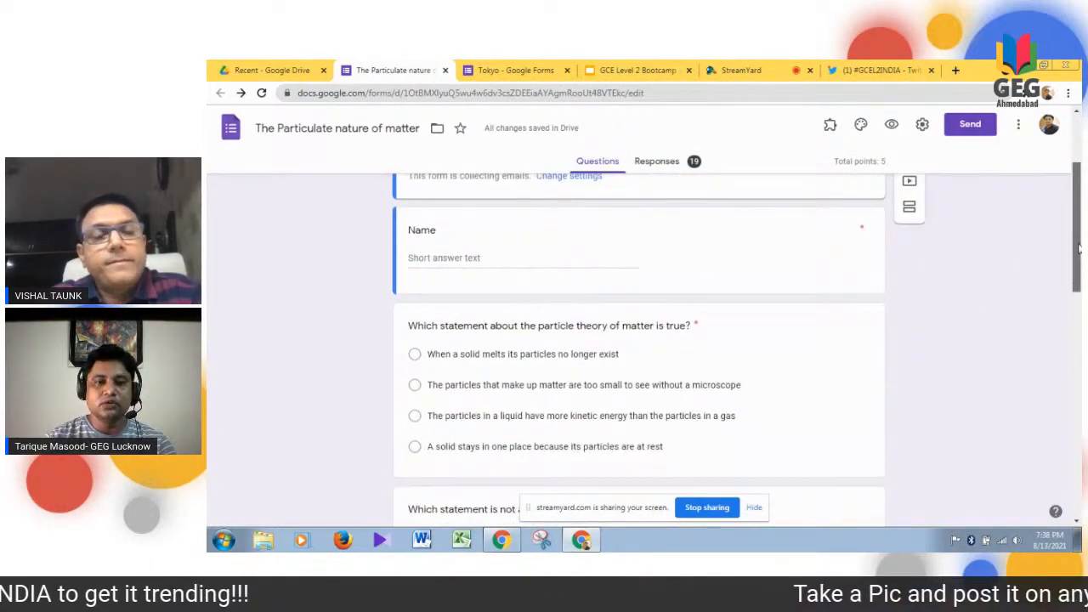
pyautogui.click(764, 248)
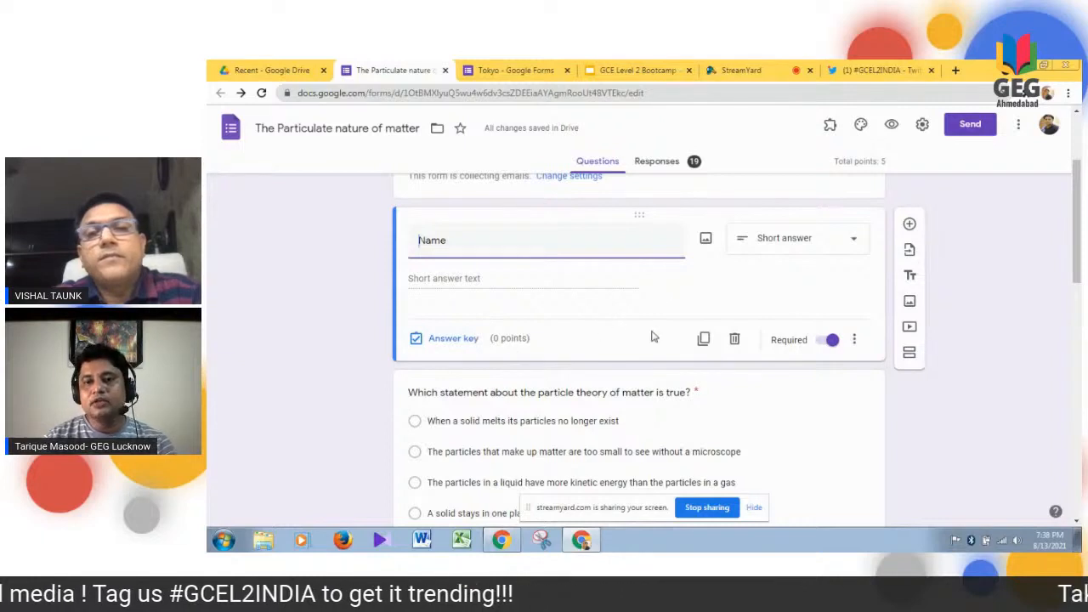
pyautogui.click(473, 341)
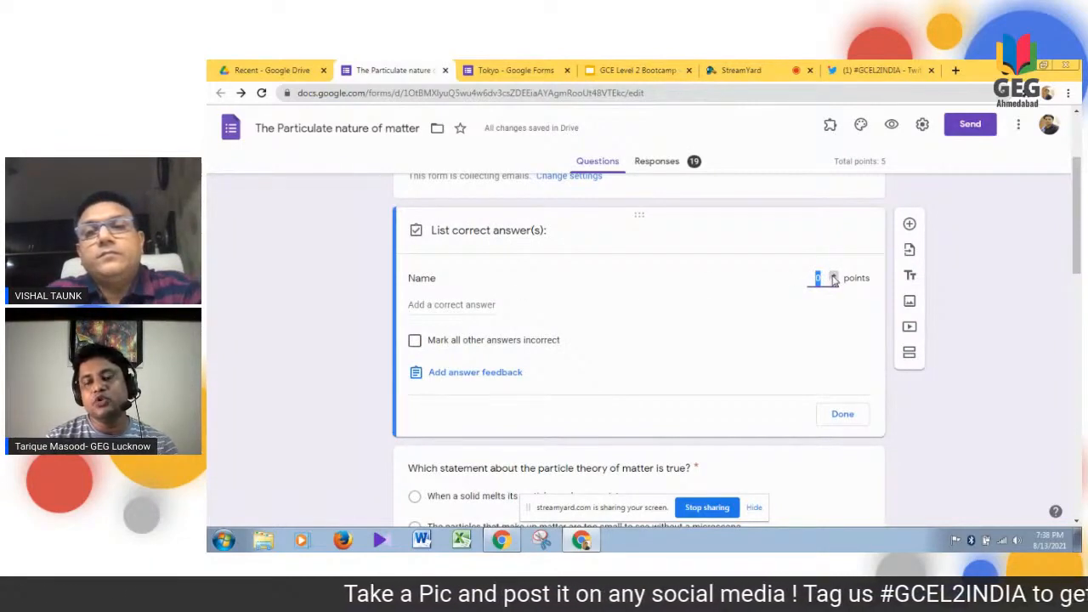
pyautogui.click(834, 280)
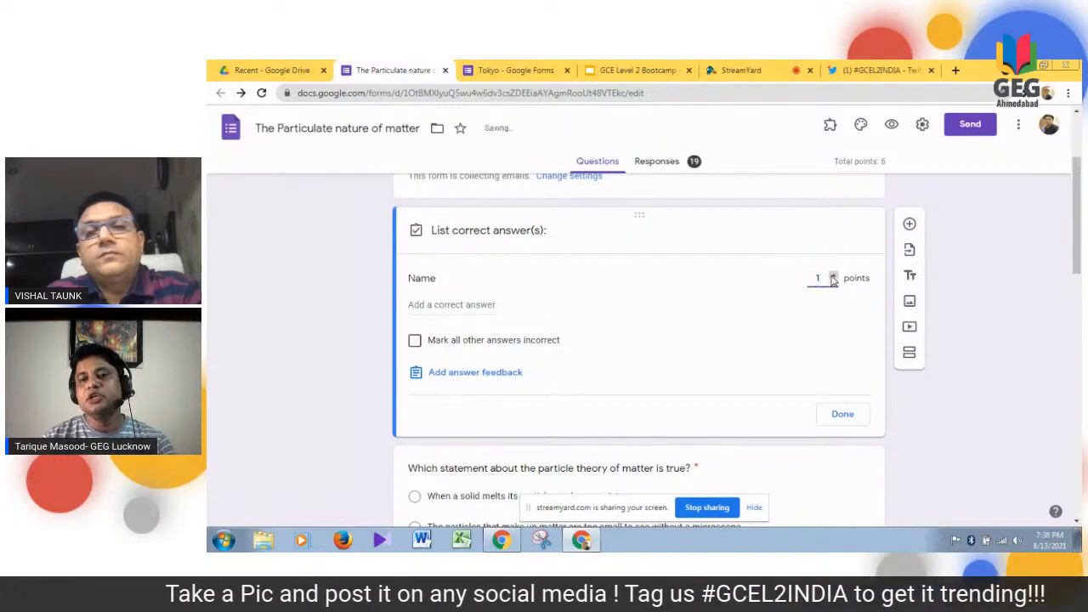
pyautogui.click(834, 278)
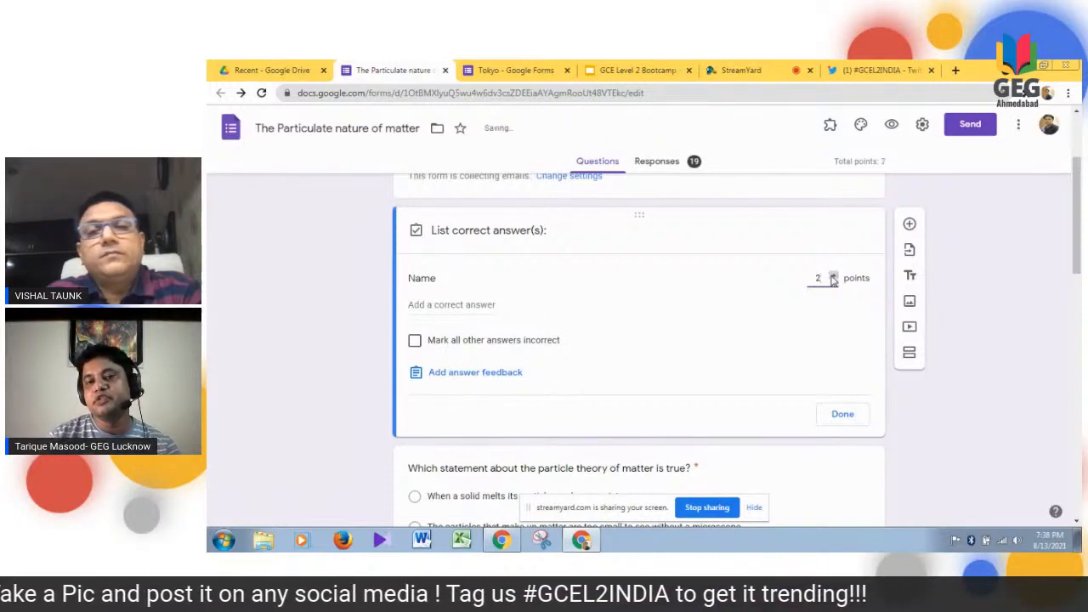
pyautogui.click(834, 281)
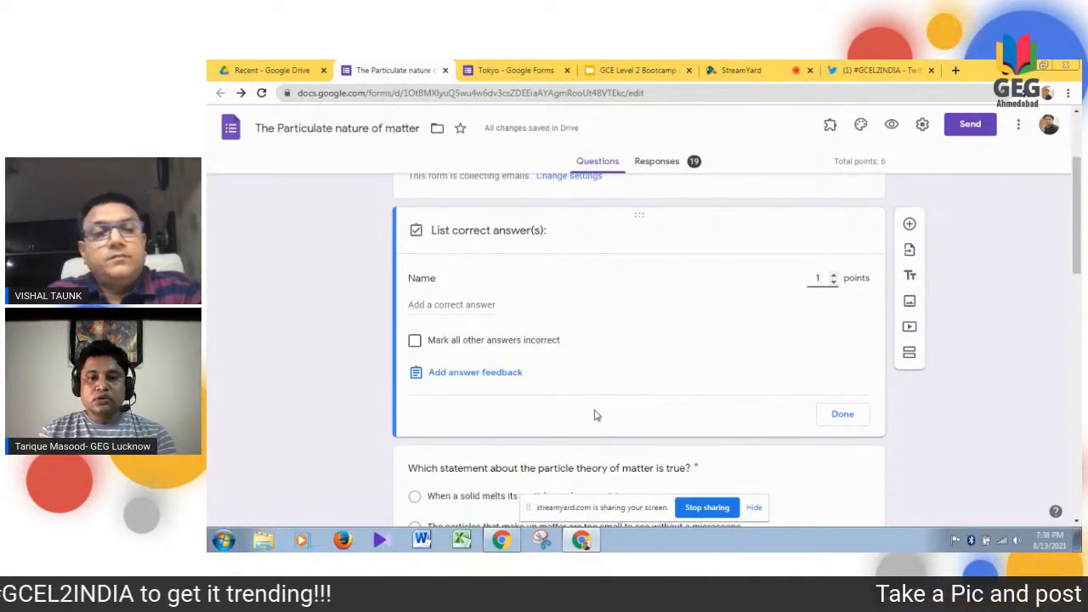
pyautogui.click(842, 416)
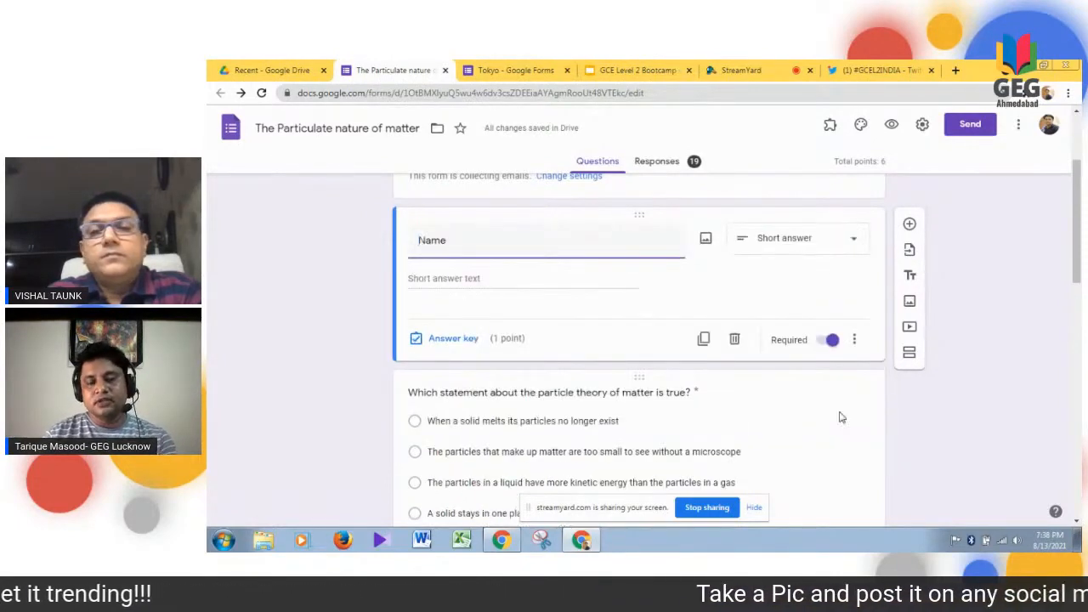
pyautogui.click(821, 341)
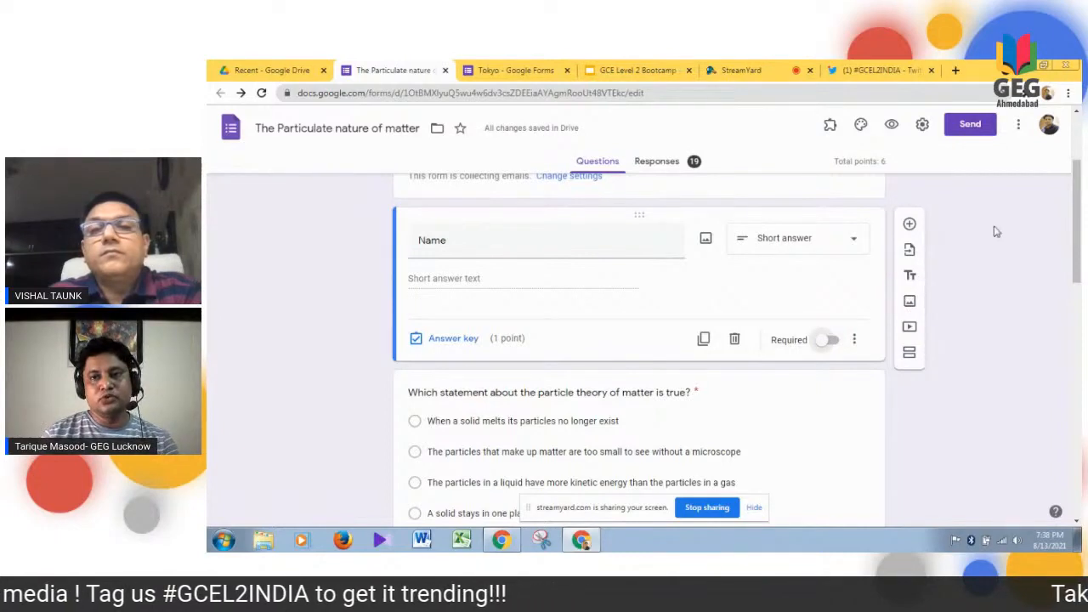
# - Set the default preferences to make new questions required with a default quiz point value of 1, and save them
pyautogui.click(1020, 130)
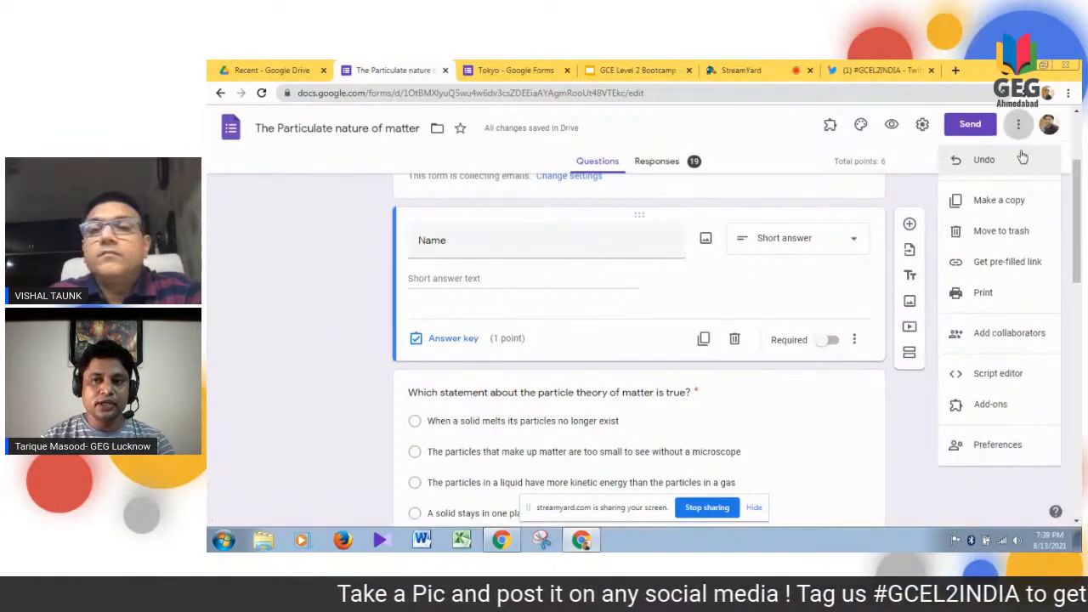
pyautogui.click(994, 449)
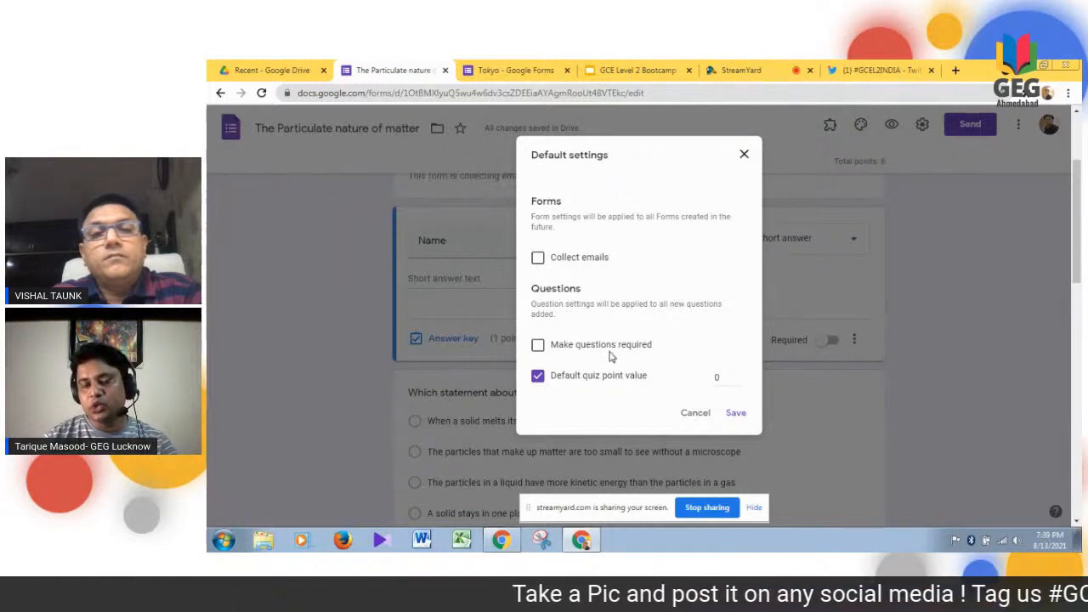
pyautogui.click(538, 346)
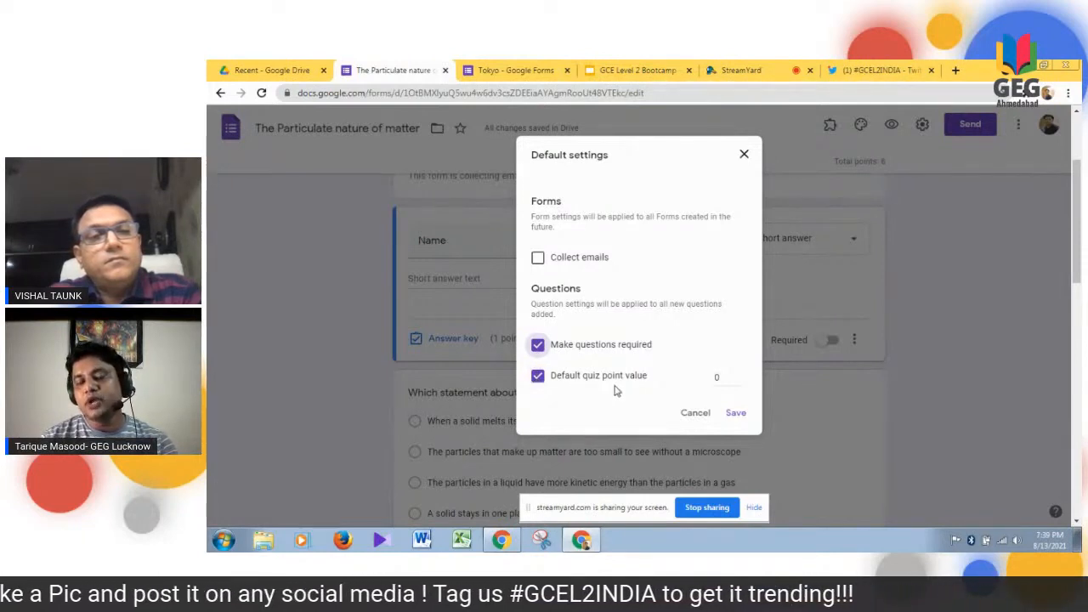
pyautogui.click(738, 376)
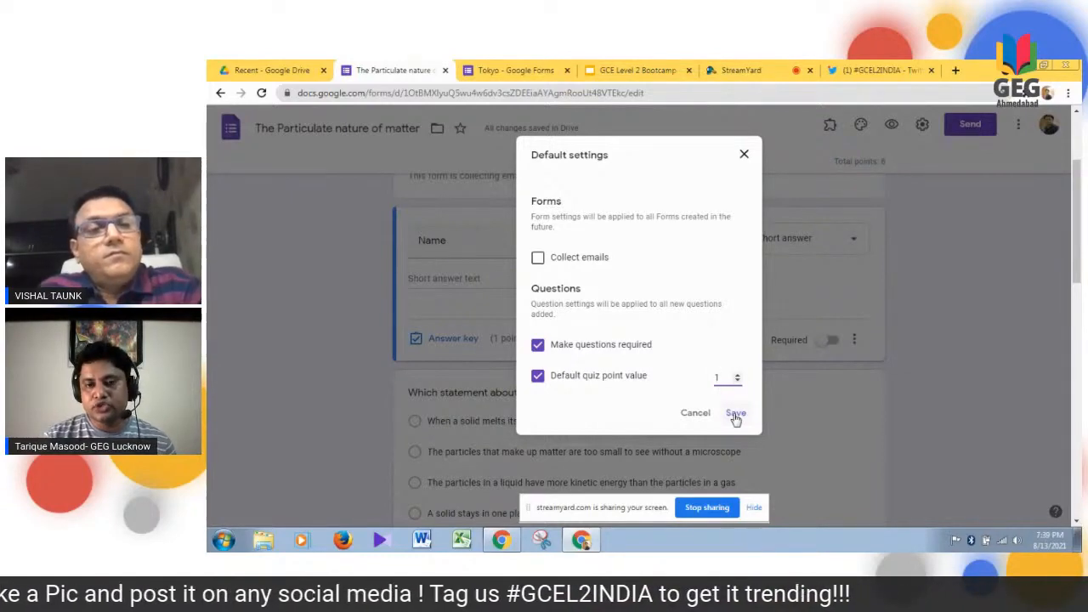
pyautogui.click(736, 415)
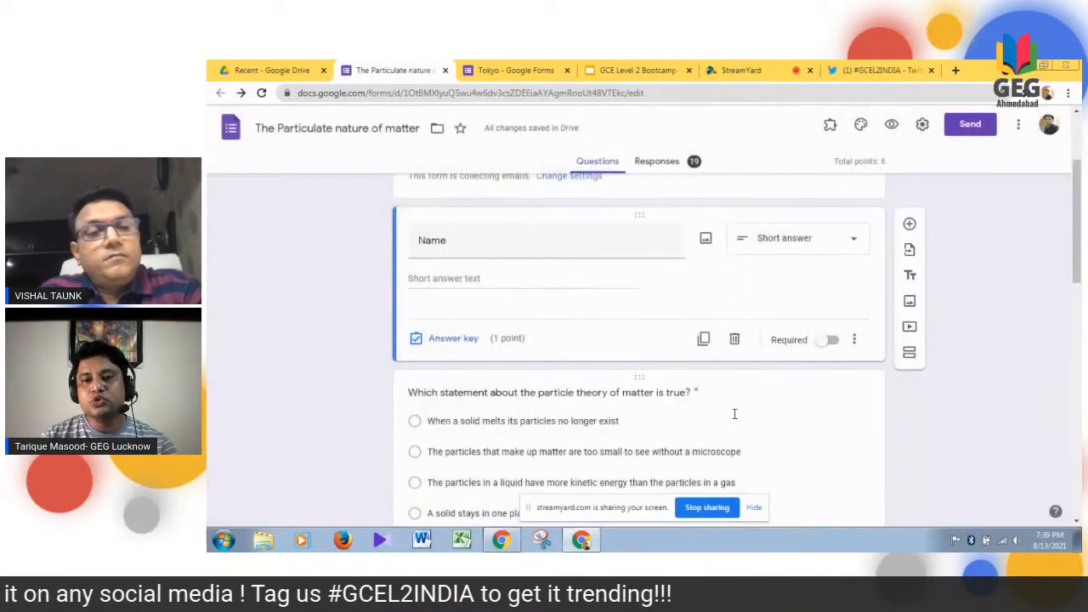
# - Review the Name question's answer key options, then switch to the StreamYard session
pyautogui.click(466, 339)
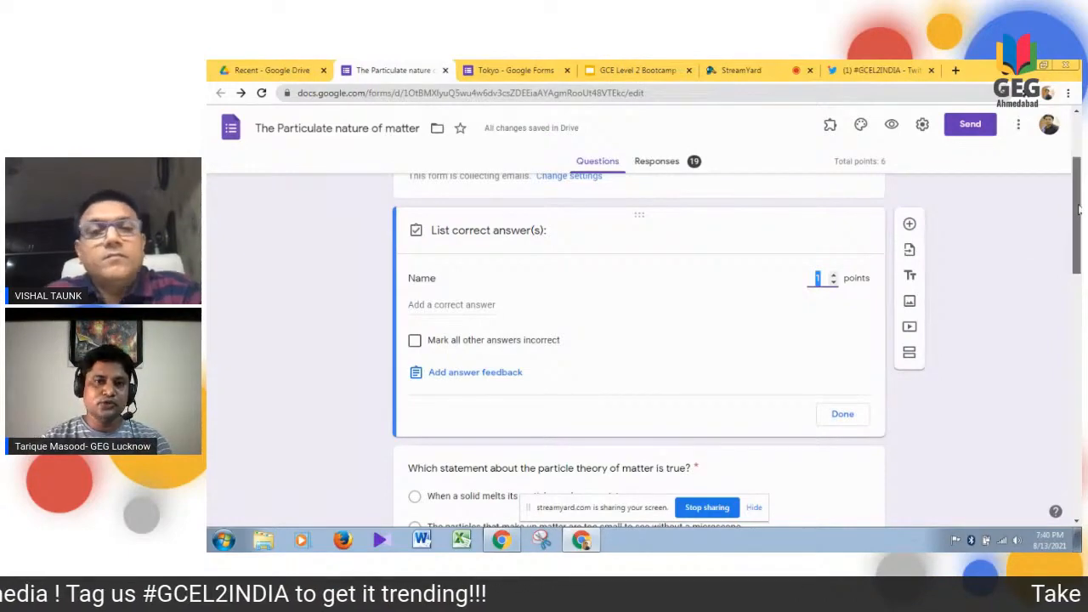
pyautogui.moveTo(1078, 209); pyautogui.dragTo(1078, 233)
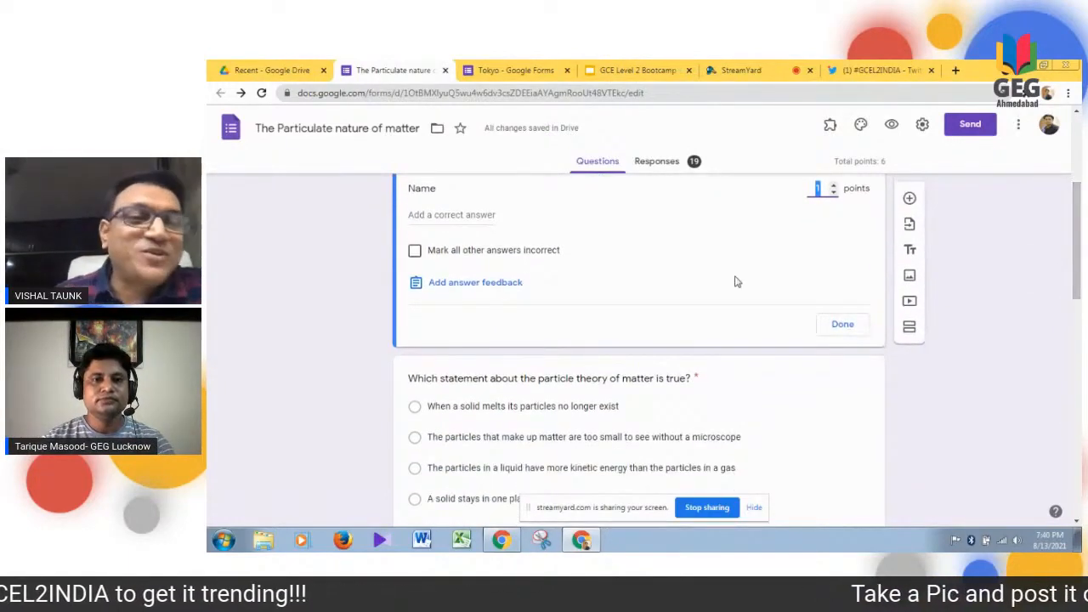
pyautogui.click(749, 71)
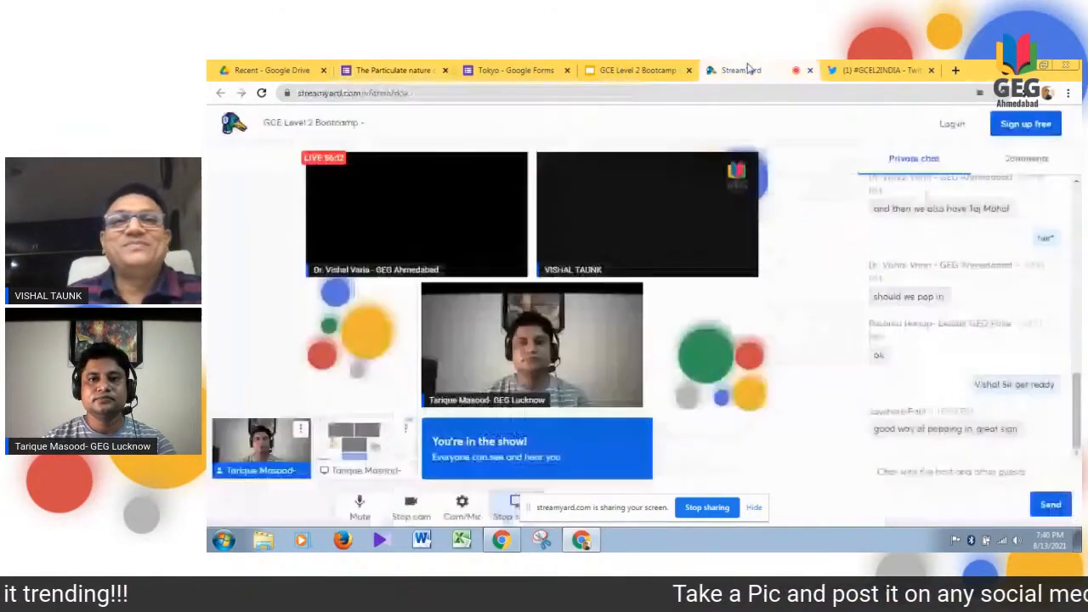
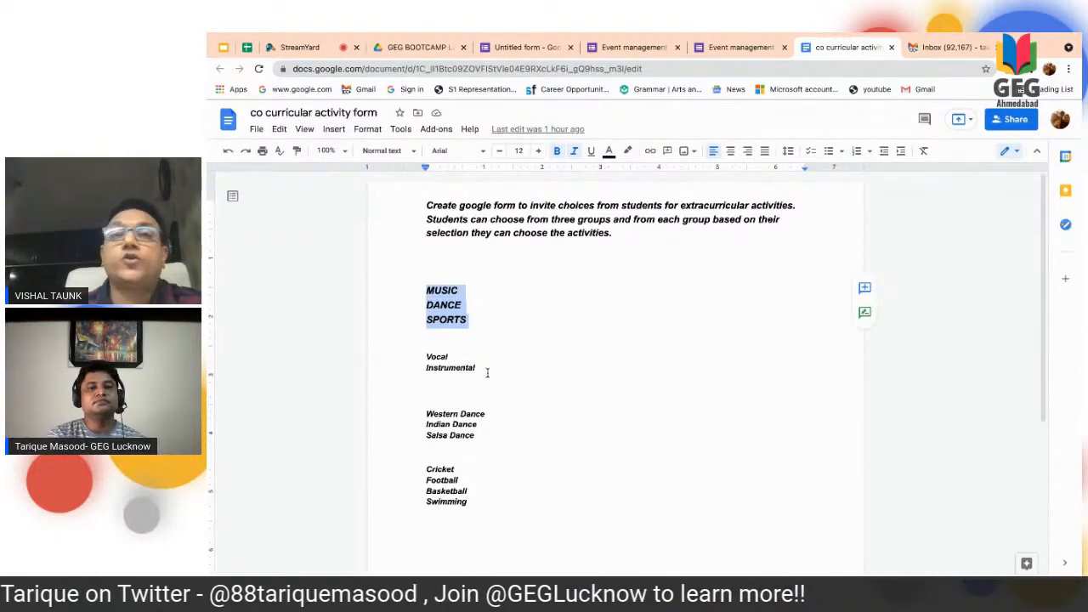
# - In the untitled form, add a section after the Choose particular question and title it Music
pyautogui.click(533, 48)
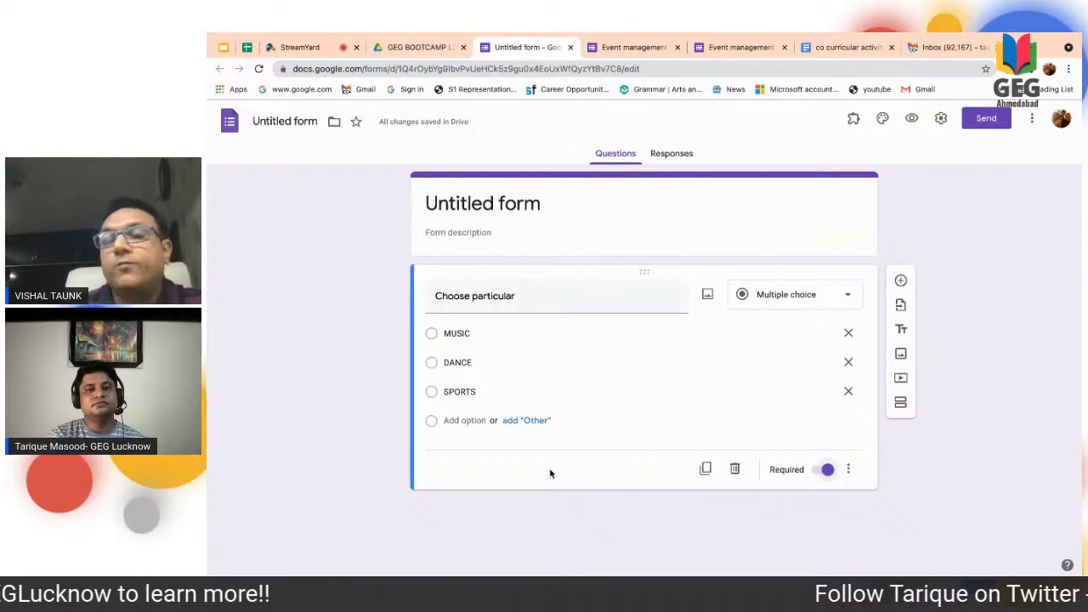
pyautogui.click(900, 407)
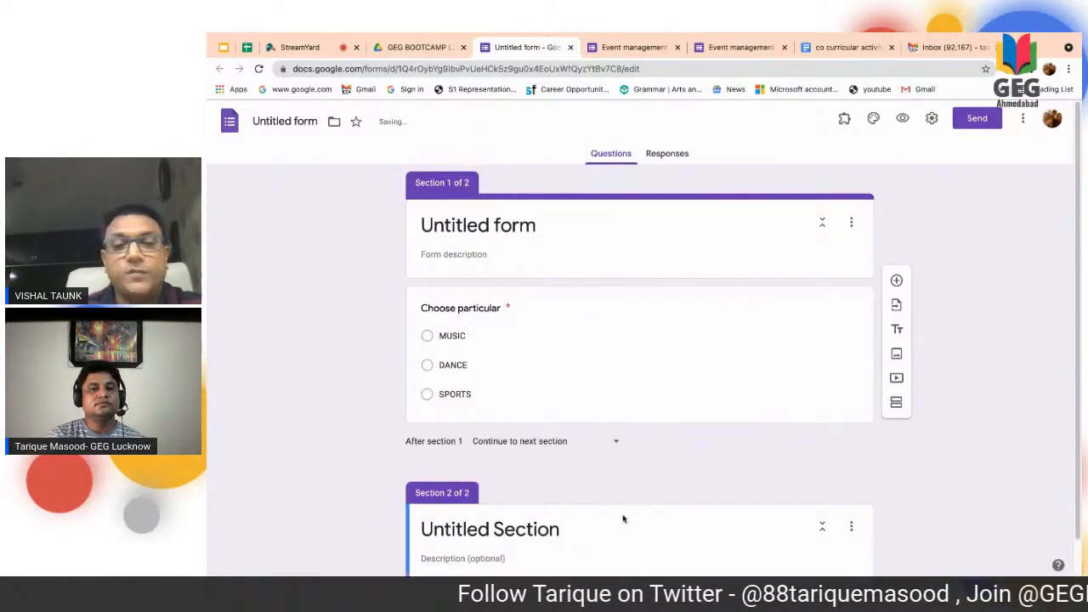
pyautogui.click(541, 533)
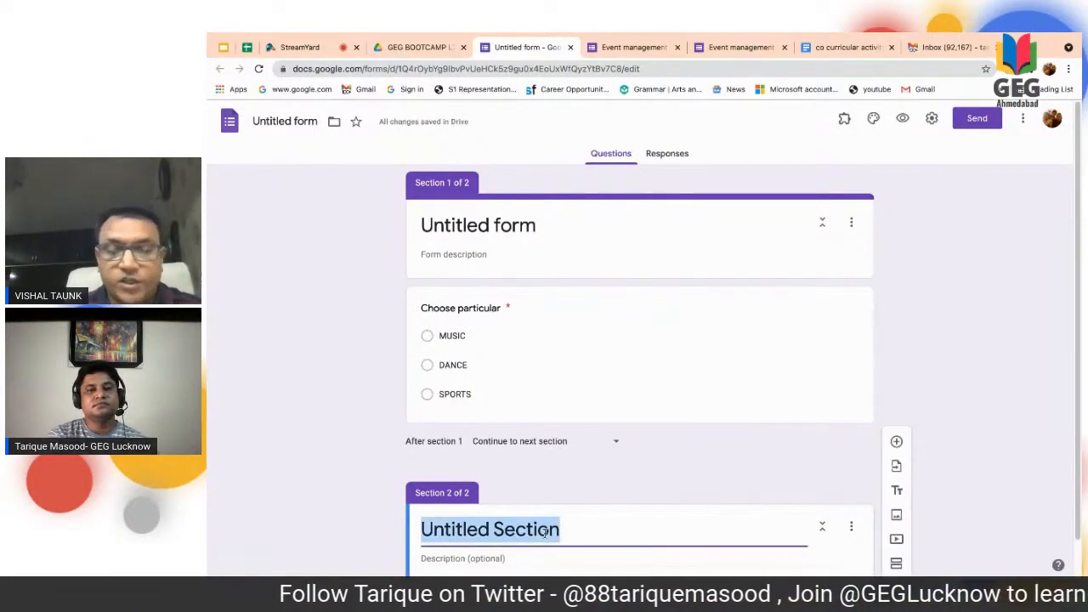
pyautogui.write('Music')
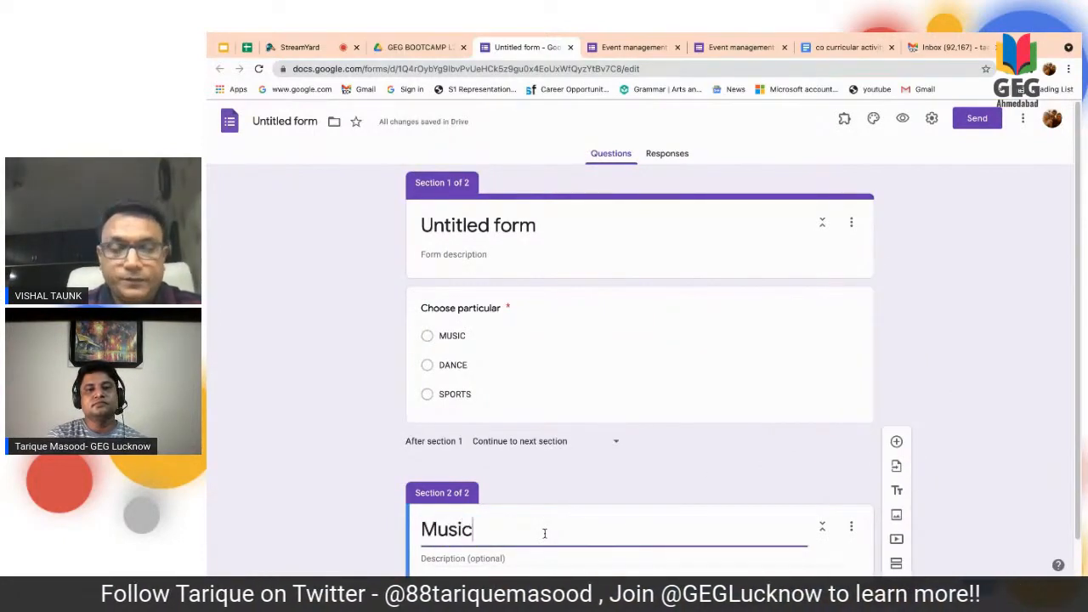
# - Add two more sections after Music, titled "sports" and "dance"
pyautogui.click(897, 564)
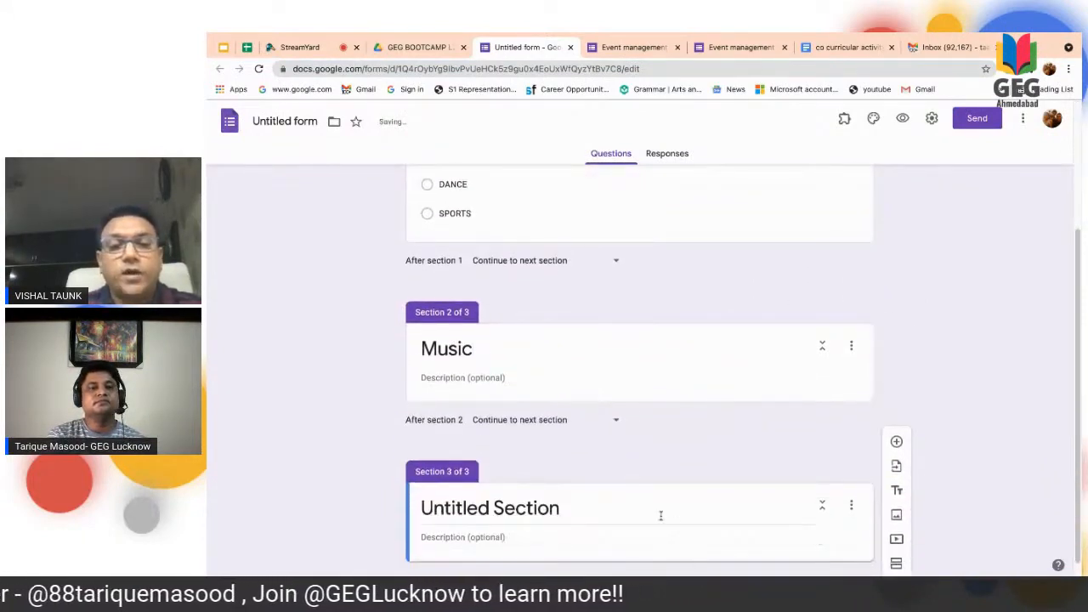
pyautogui.click(560, 510)
pyautogui.write('sports')
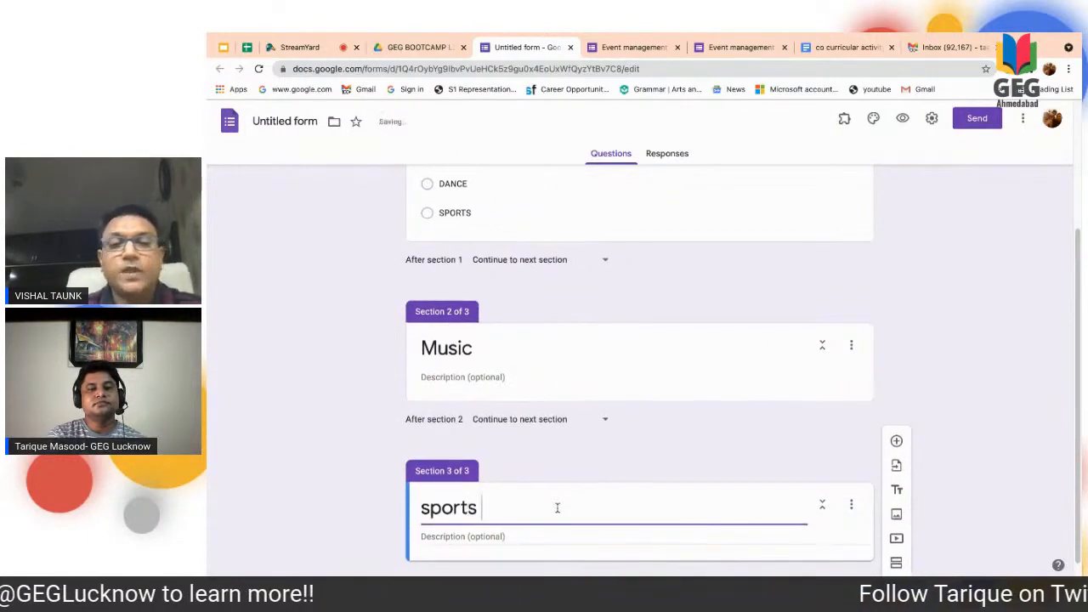
pyautogui.scroll(-1, 558, 508)
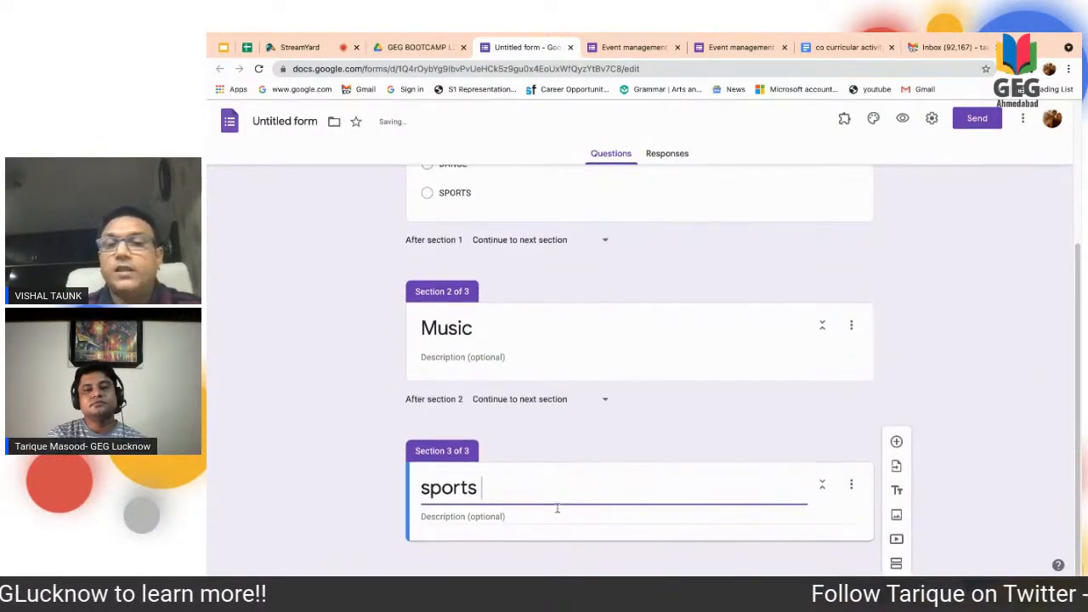
pyautogui.click(896, 563)
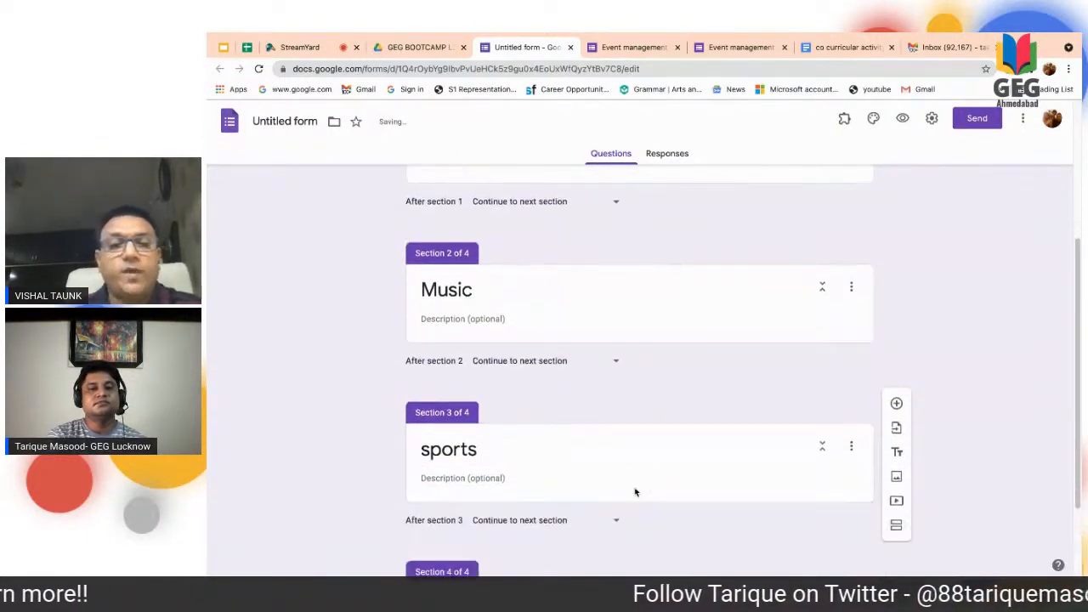
pyautogui.write('dance')
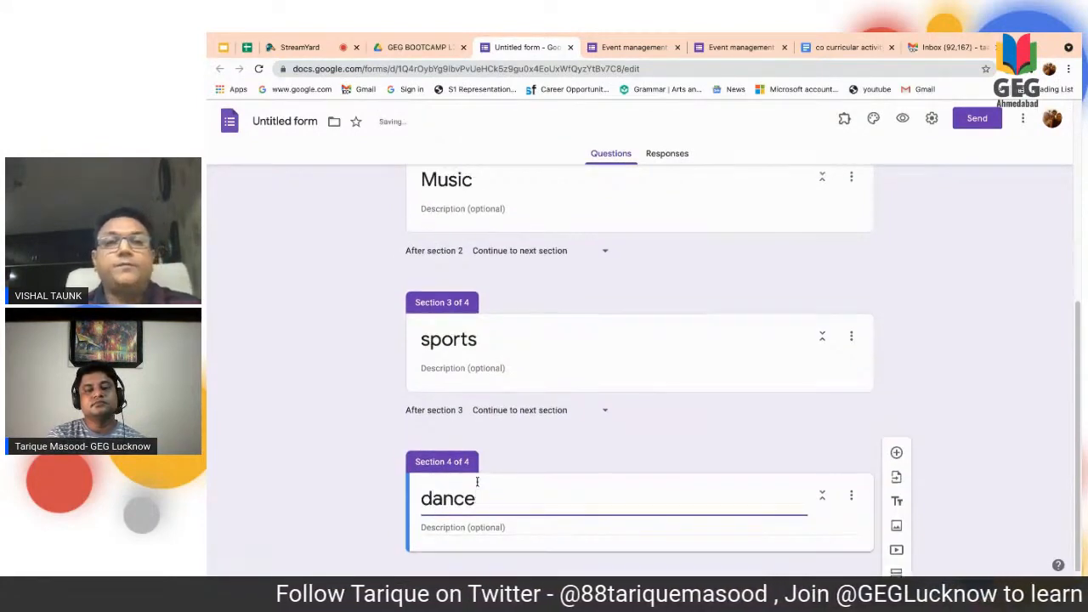
# - Add a dropdown question titled "select your activity" to the Music section
pyautogui.scroll(2, 478, 481)
pyautogui.click(565, 324)
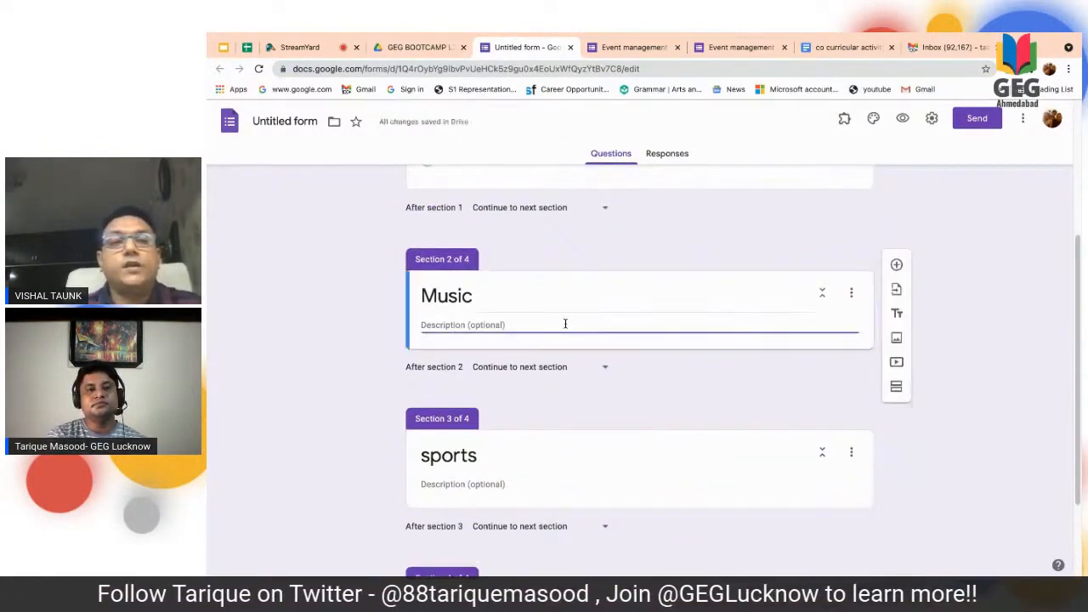
pyautogui.click(896, 264)
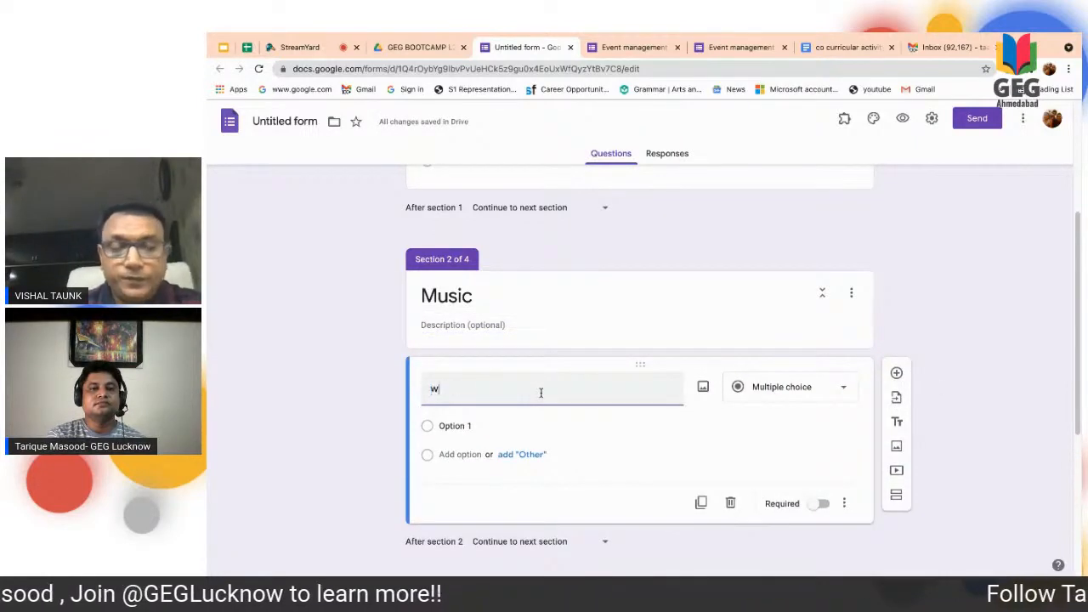
pyautogui.press('BackSpace')
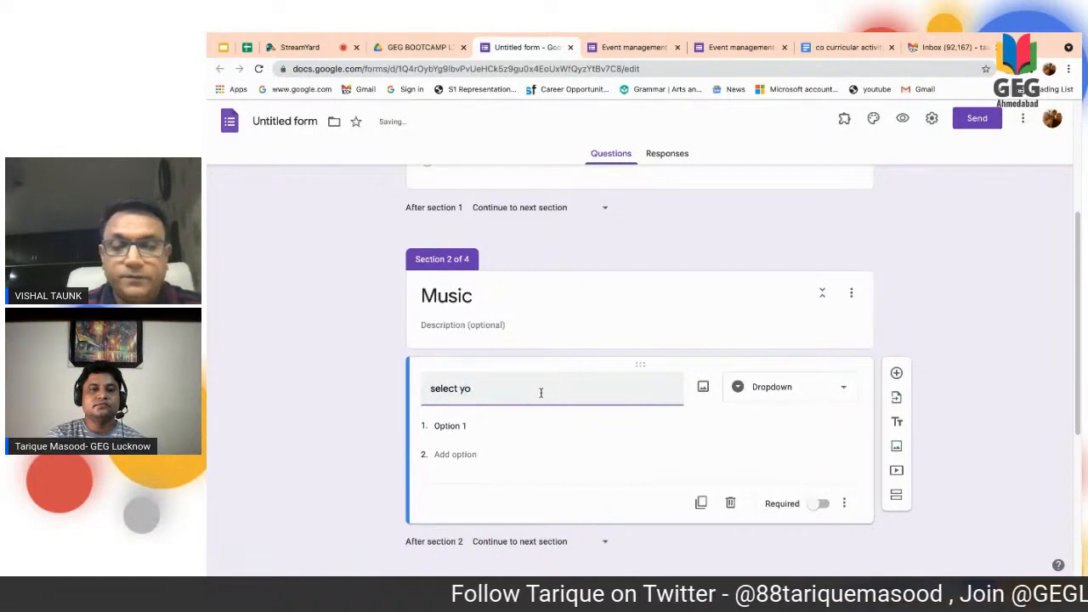
pyautogui.write('select your activity')
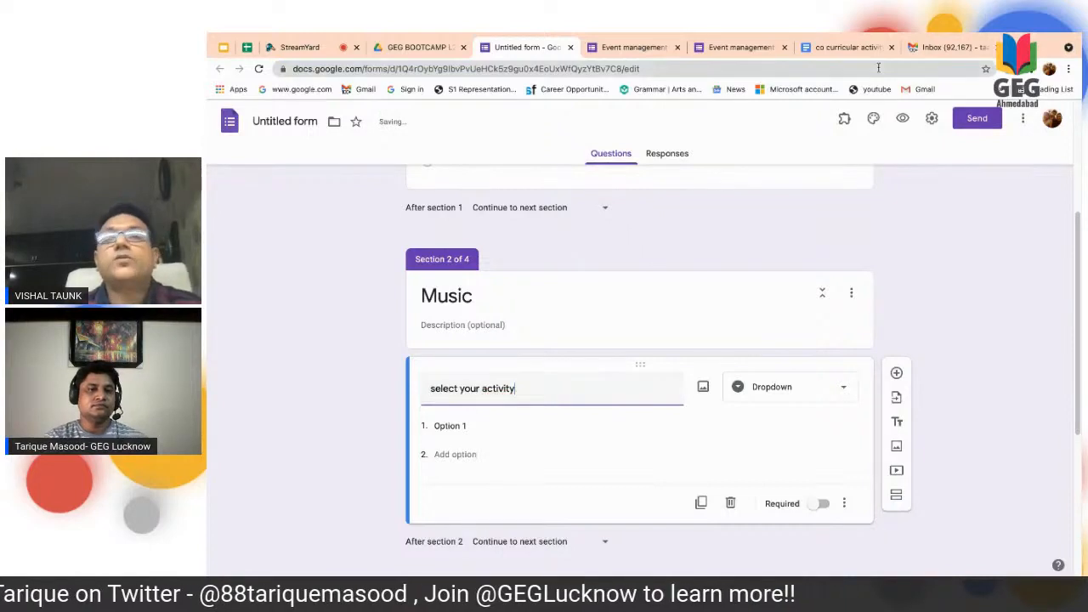
# - Copy Vocal and Instrumental from the co curricular activity form document and paste them as the Music question's options
pyautogui.click(859, 42)
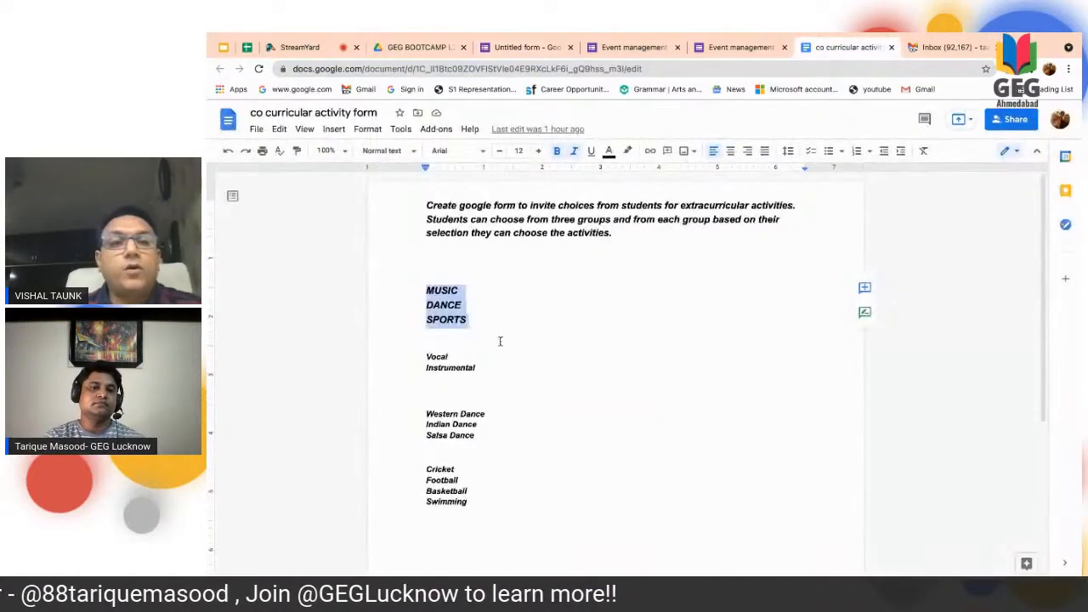
pyautogui.moveTo(443, 380); pyautogui.dragTo(495, 382)
pyautogui.rightClick(444, 366)
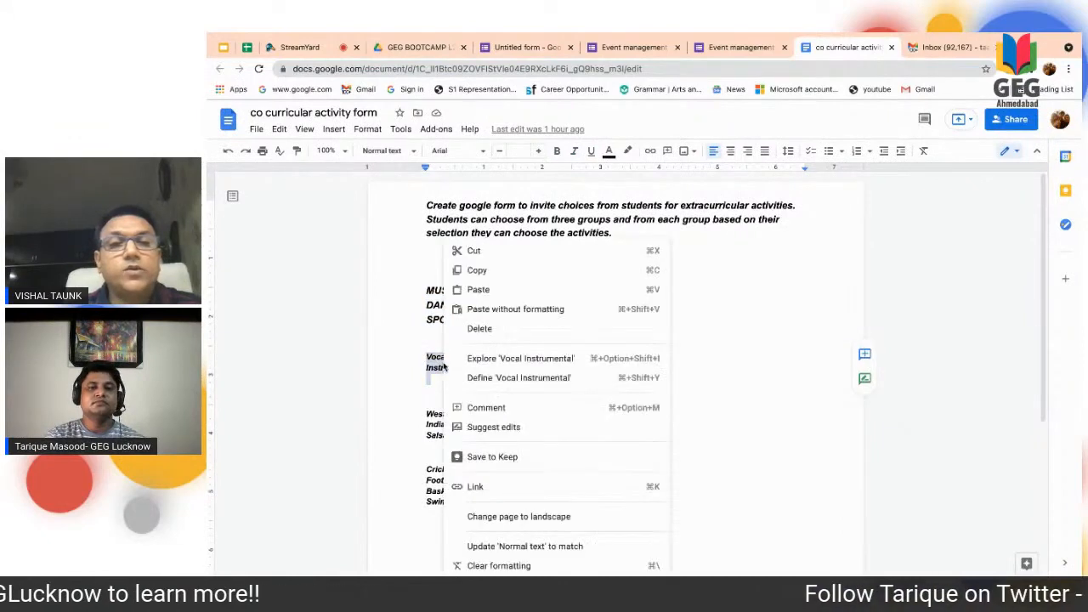
pyautogui.click(480, 274)
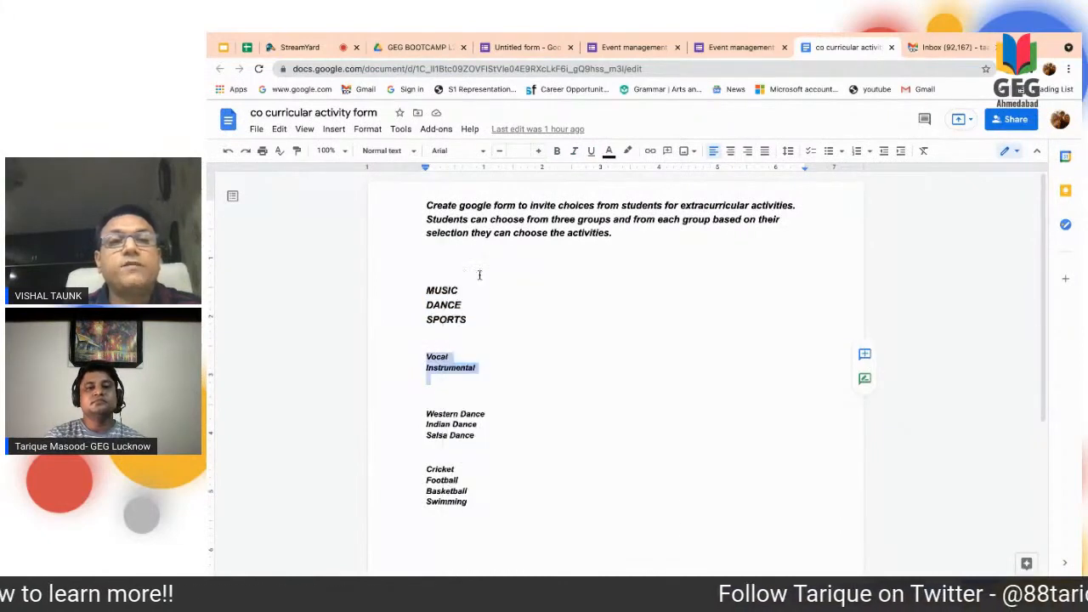
pyautogui.click(510, 48)
pyautogui.click(450, 426)
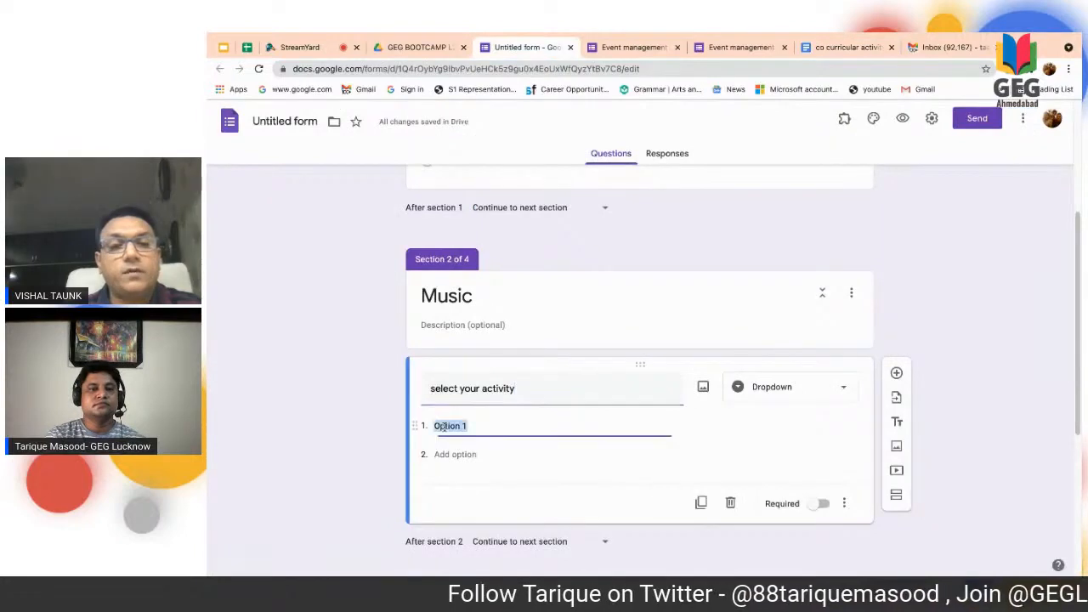
pyautogui.rightClick(447, 426)
pyautogui.click(462, 420)
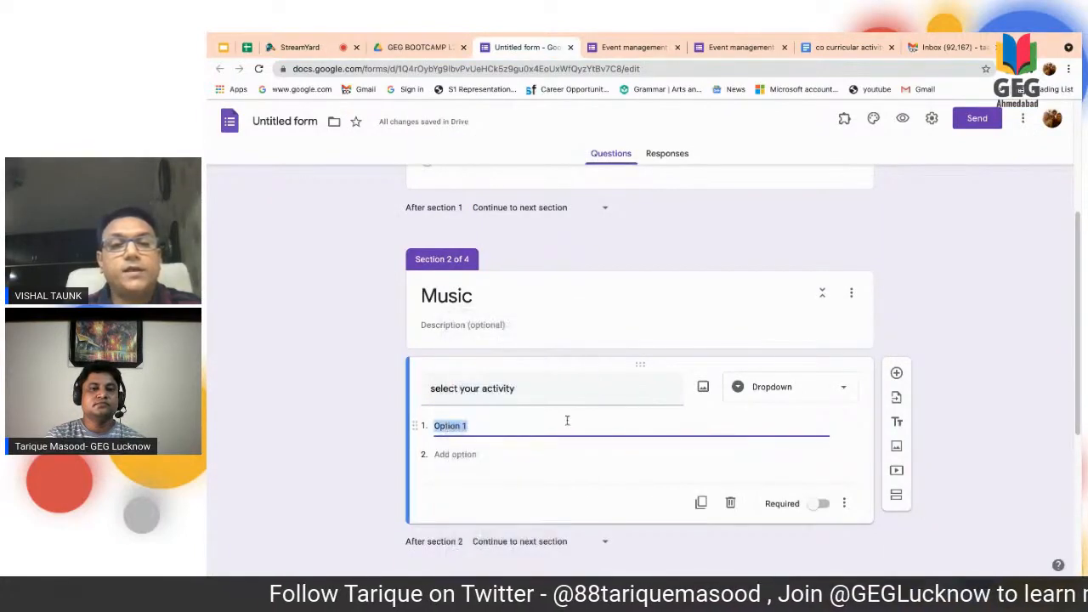
pyautogui.scroll(-3, 647, 456)
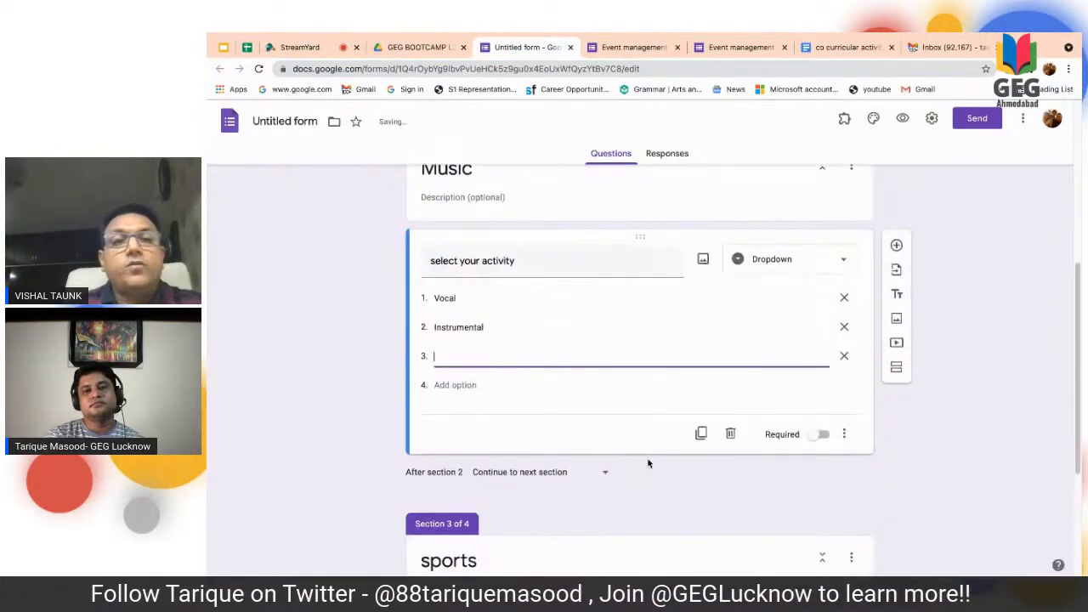
# - Add a dropdown question to the sports section, reusing the Music question's title "select your activity"
pyautogui.click(493, 493)
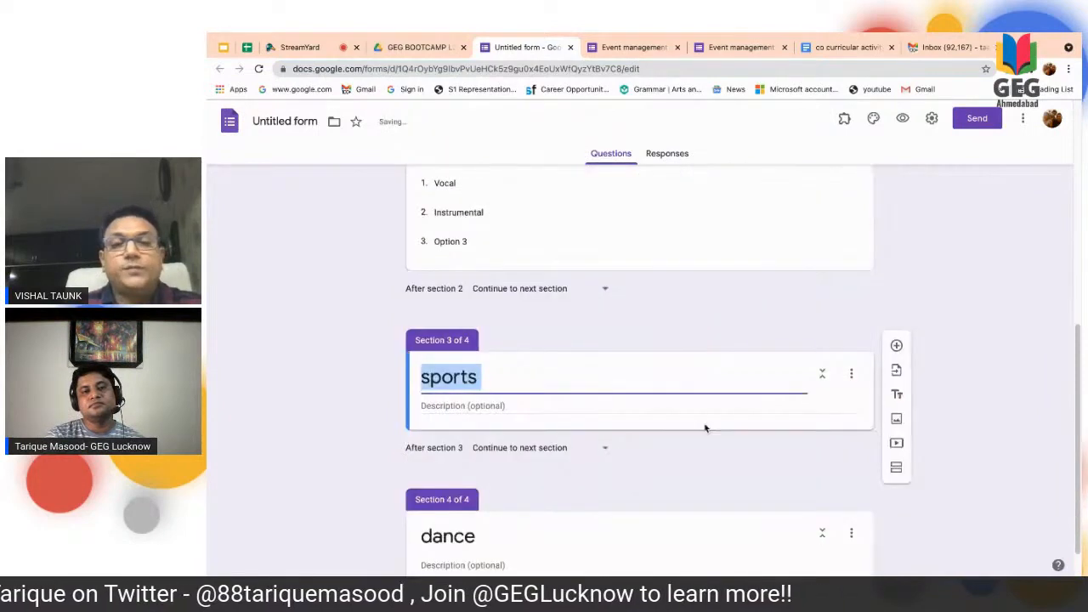
pyautogui.click(896, 346)
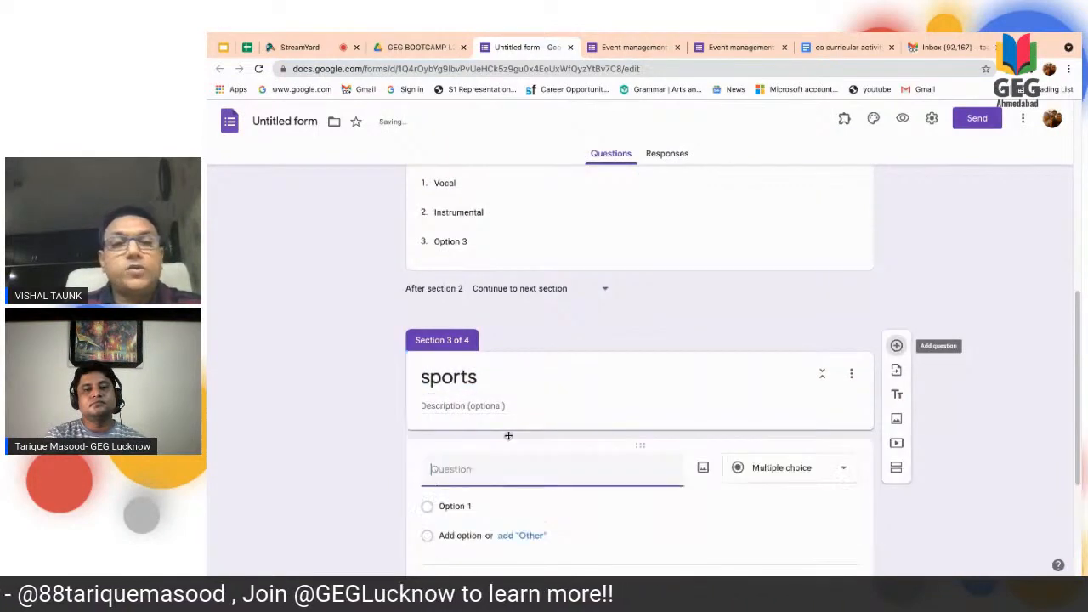
pyautogui.scroll(2, 499, 466)
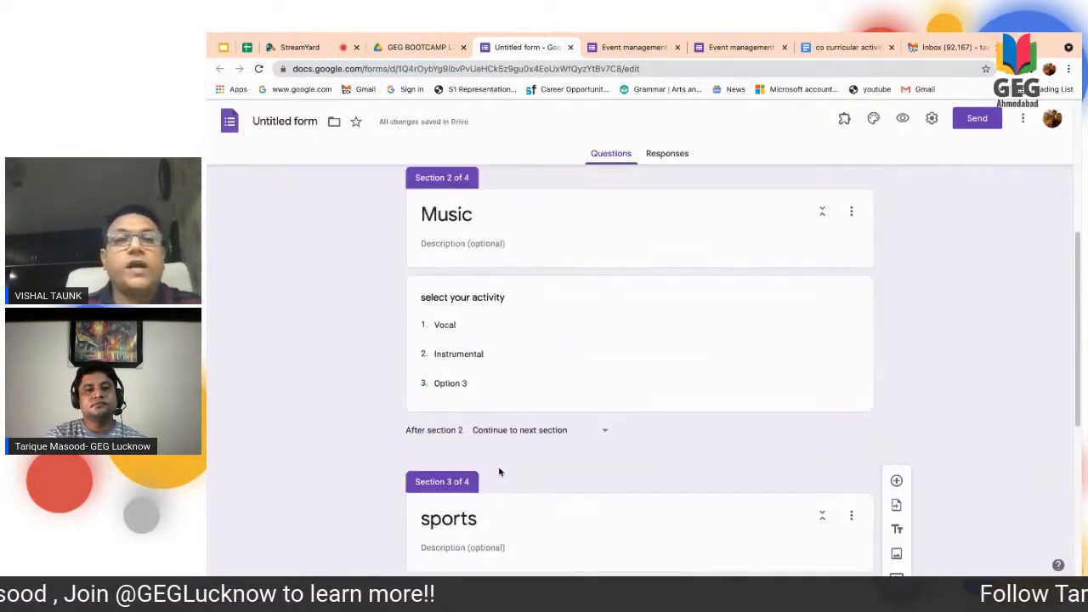
pyautogui.click(422, 303)
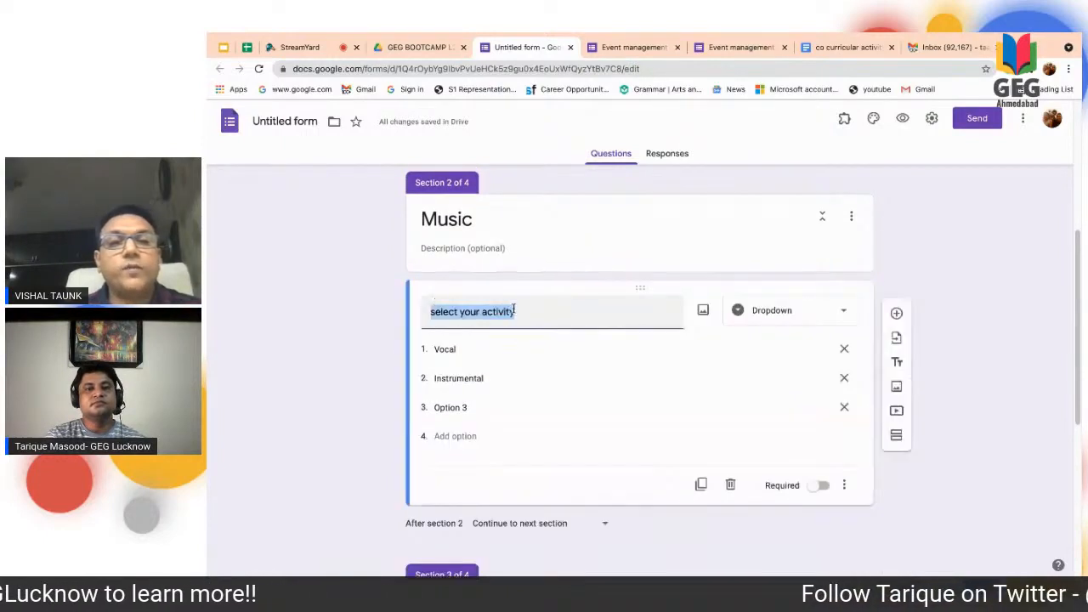
pyautogui.rightClick(509, 311)
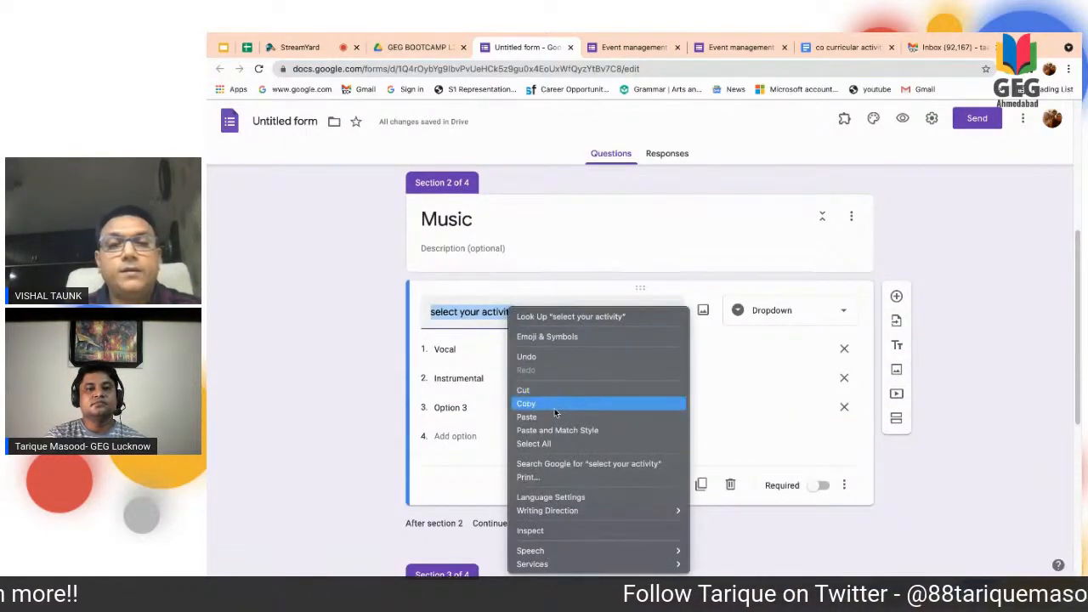
pyautogui.click(557, 404)
pyautogui.scroll(-3, 557, 405)
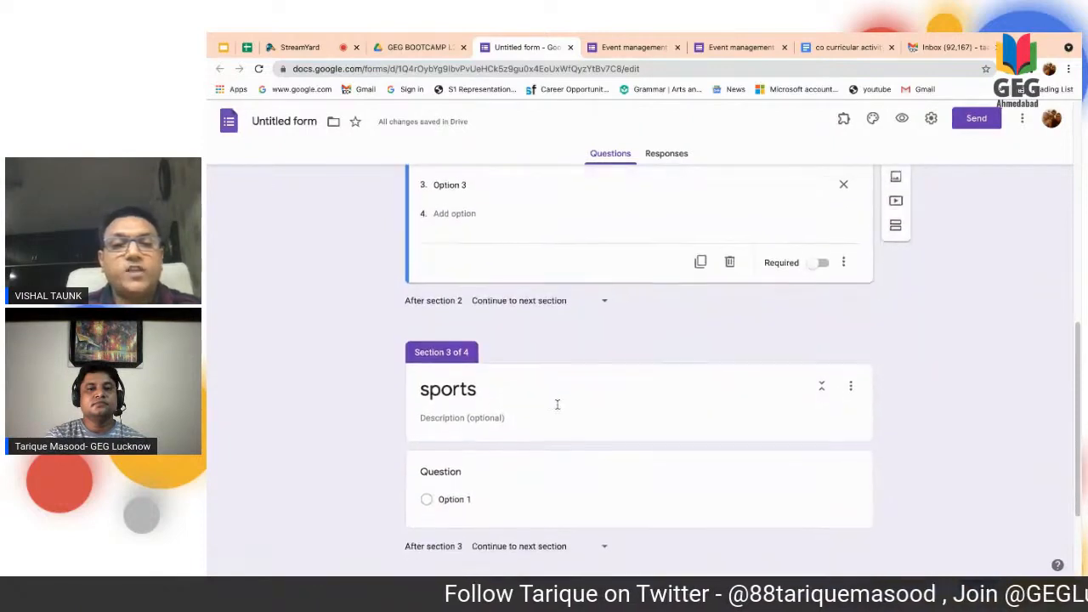
pyautogui.click(502, 416)
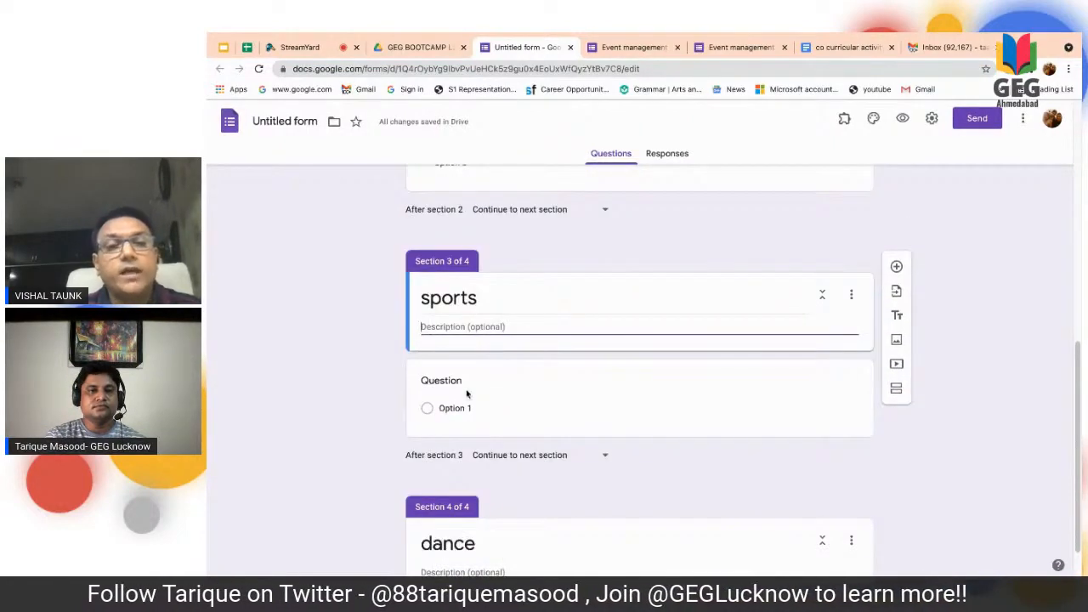
pyautogui.click(467, 403)
pyautogui.click(469, 392)
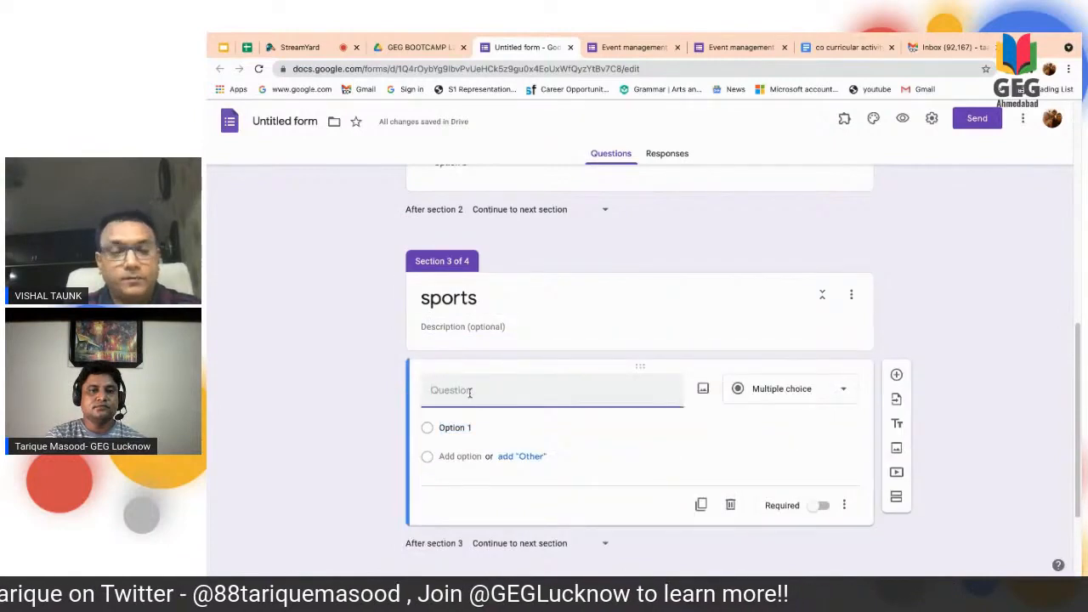
pyautogui.write('select your activity')
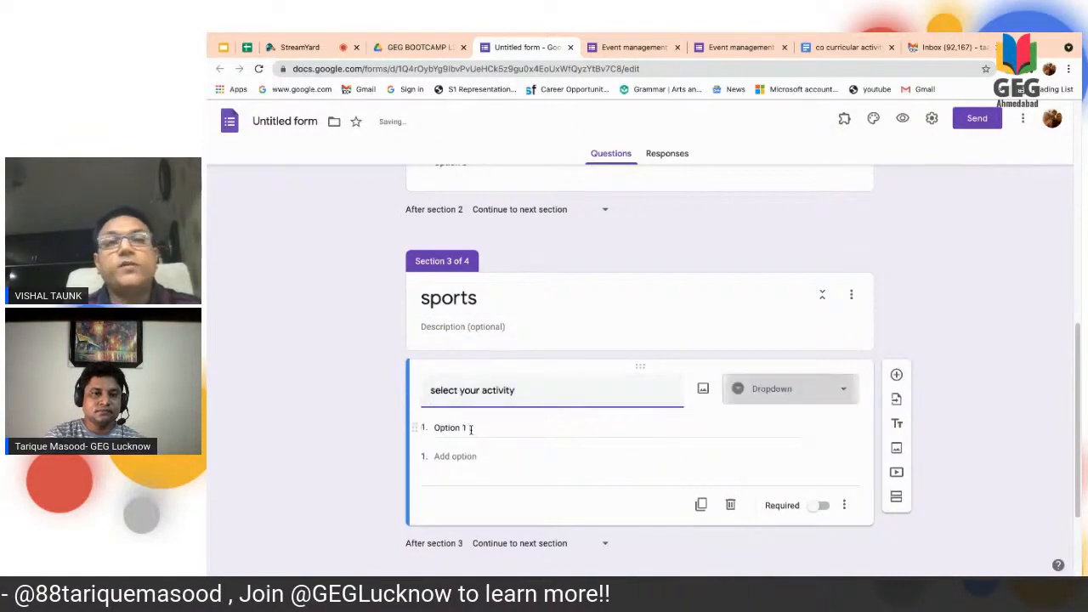
# - Copy Cricket, Football, Basketball and Swimming from the co curricular activity form document and paste them as the sports question's options
pyautogui.click(845, 47)
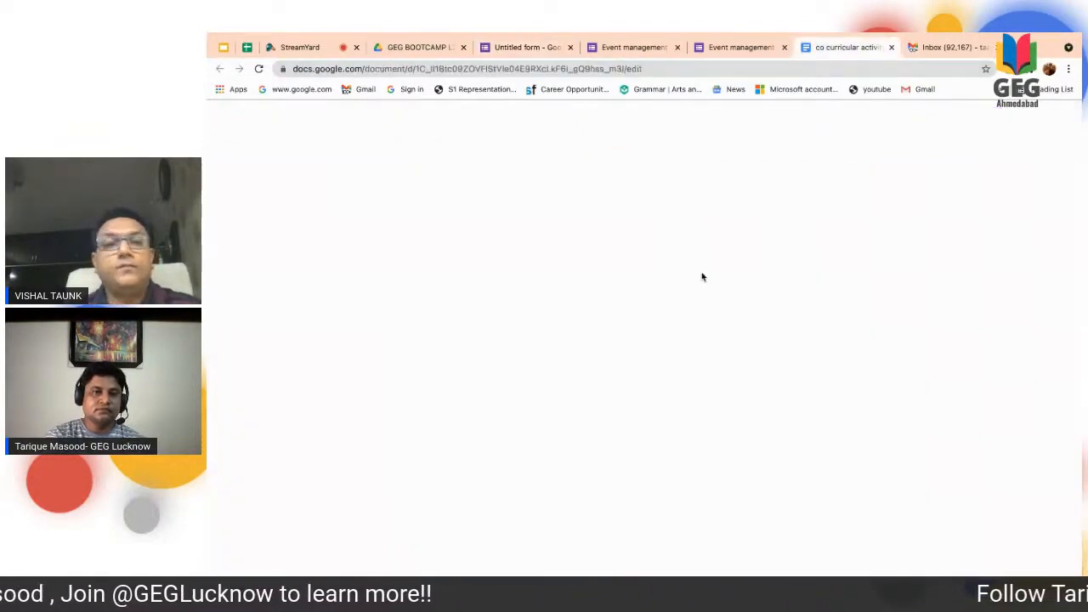
pyautogui.click(427, 416)
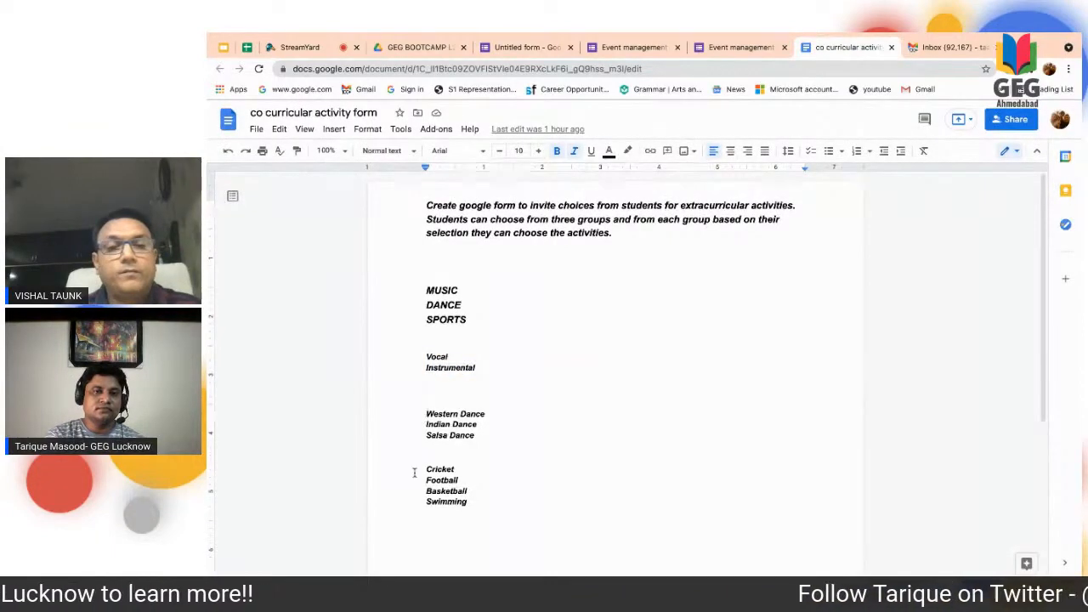
pyautogui.moveTo(426, 470); pyautogui.dragTo(468, 516)
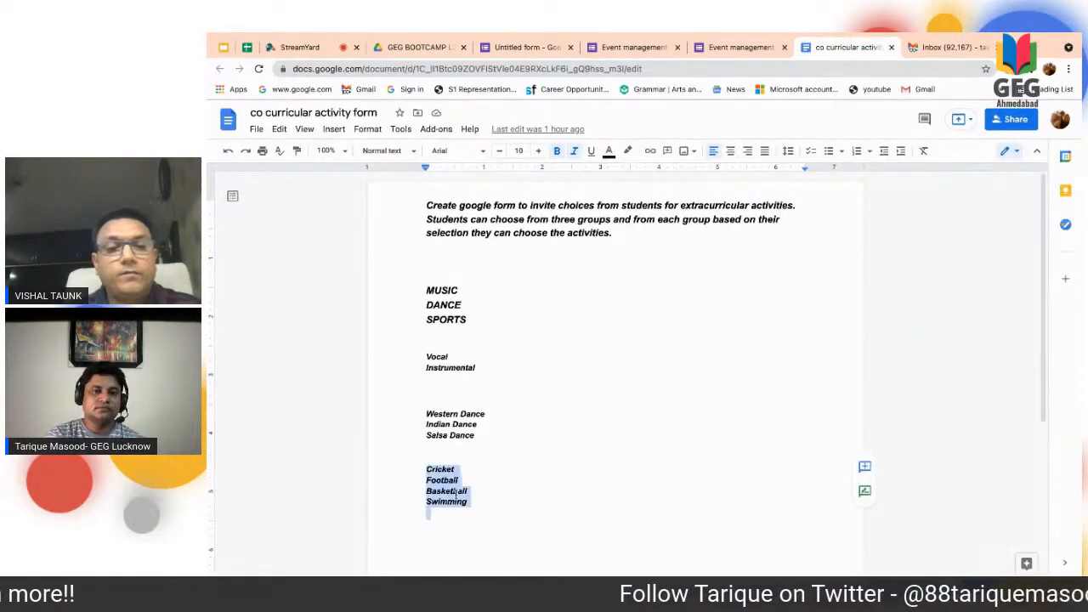
pyautogui.rightClick(464, 502)
pyautogui.click(490, 181)
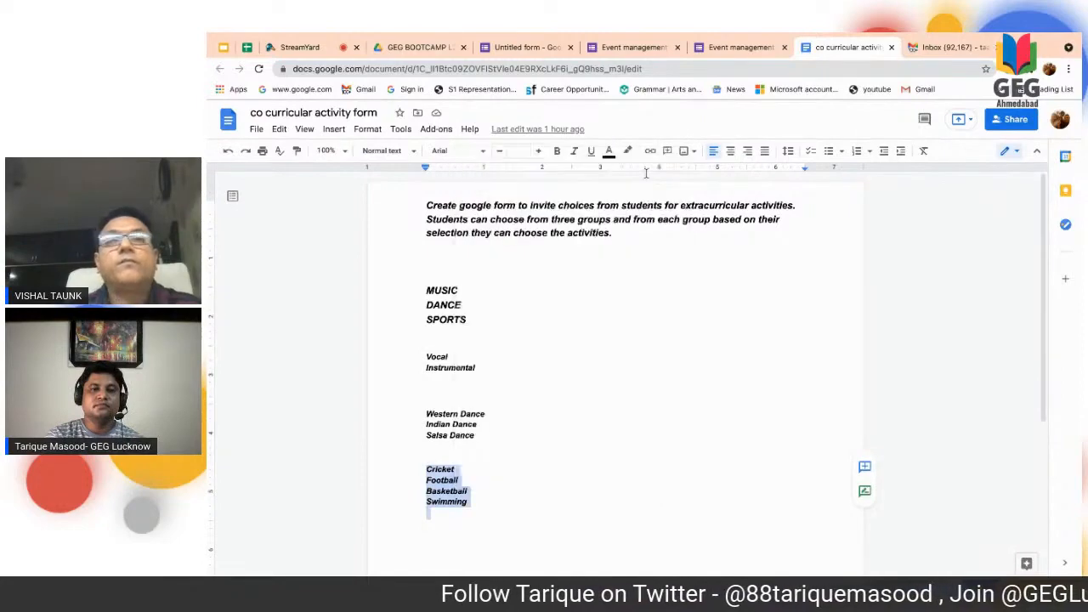
pyautogui.click(523, 47)
pyautogui.click(450, 427)
pyautogui.rightClick(463, 428)
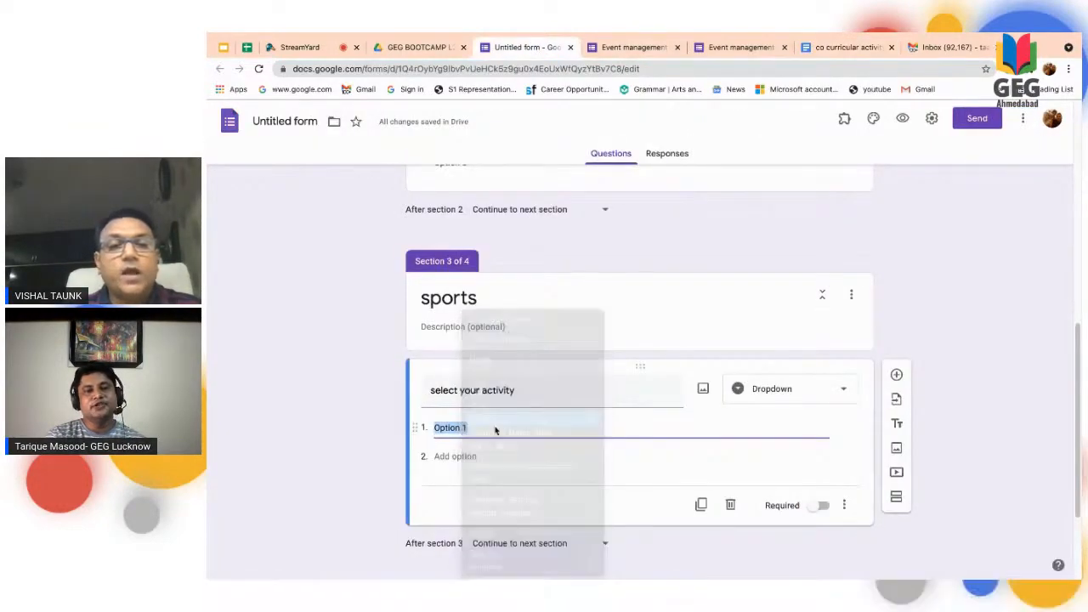
pyautogui.click(481, 420)
pyautogui.scroll(-2, 533, 428)
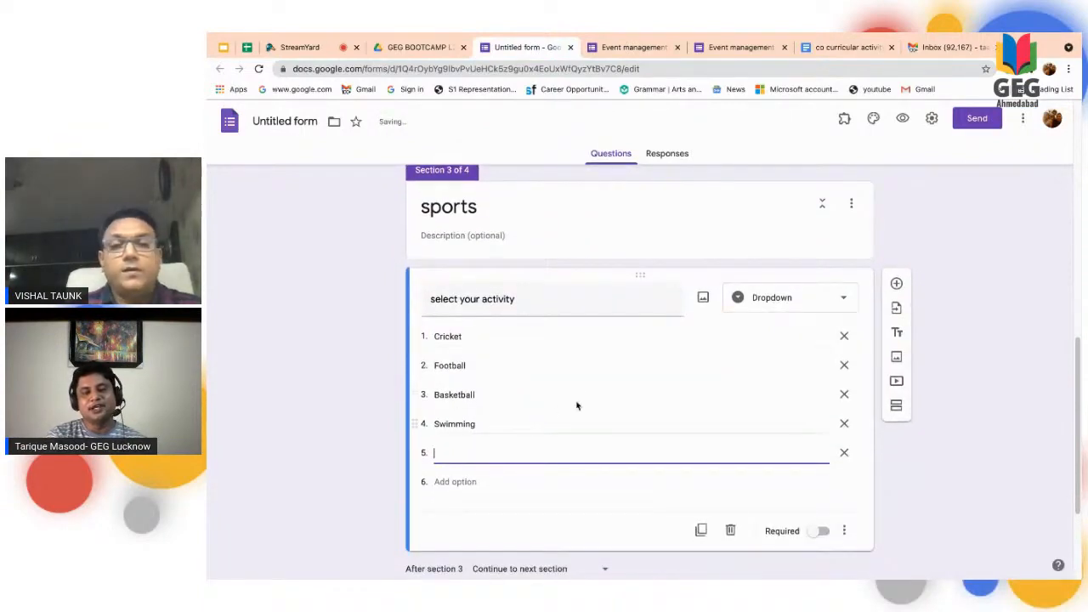
pyautogui.scroll(-3, 582, 403)
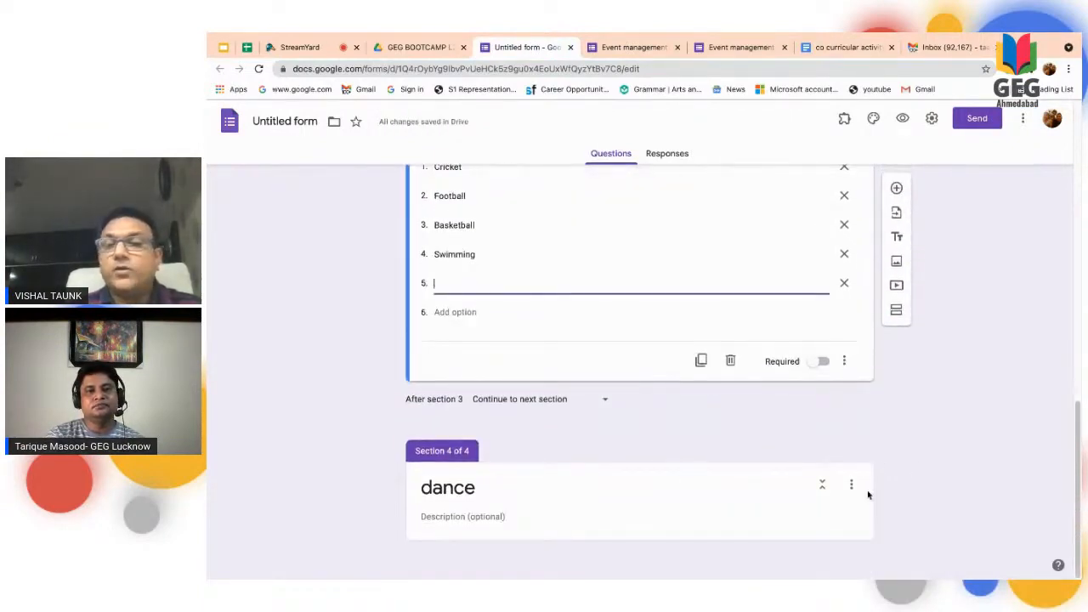
# - Add a question to the dance section, reusing the sports question's title "select your activity"
pyautogui.click(868, 495)
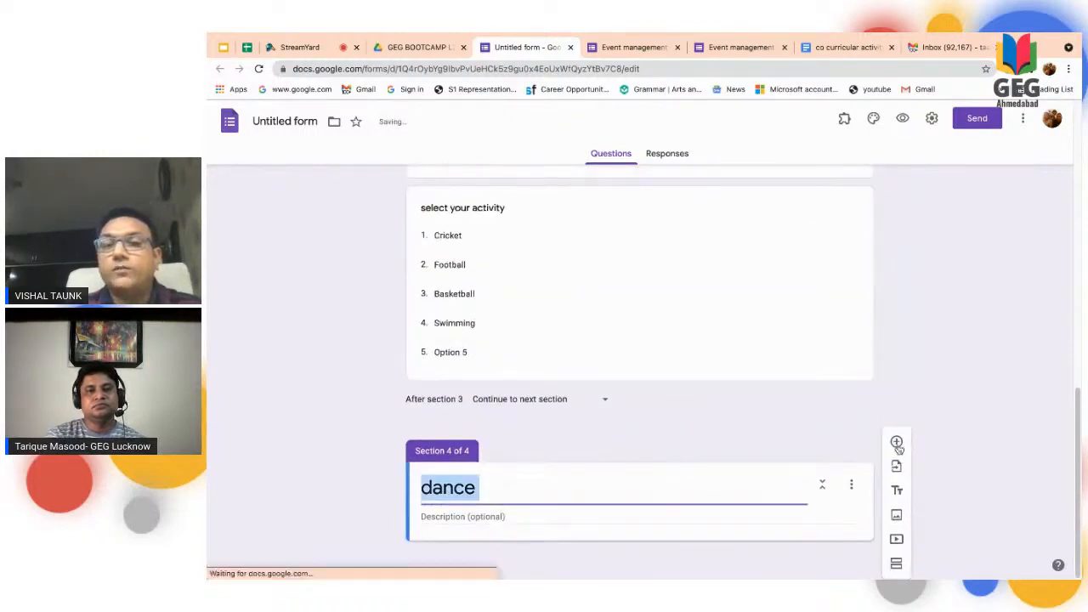
pyautogui.click(897, 443)
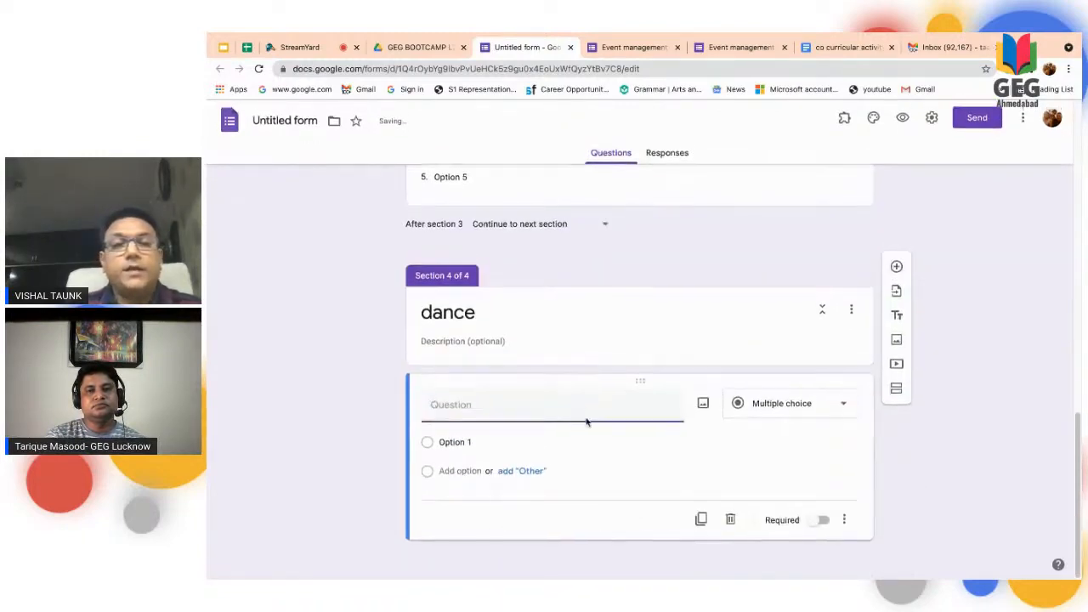
pyautogui.scroll(3, 578, 256)
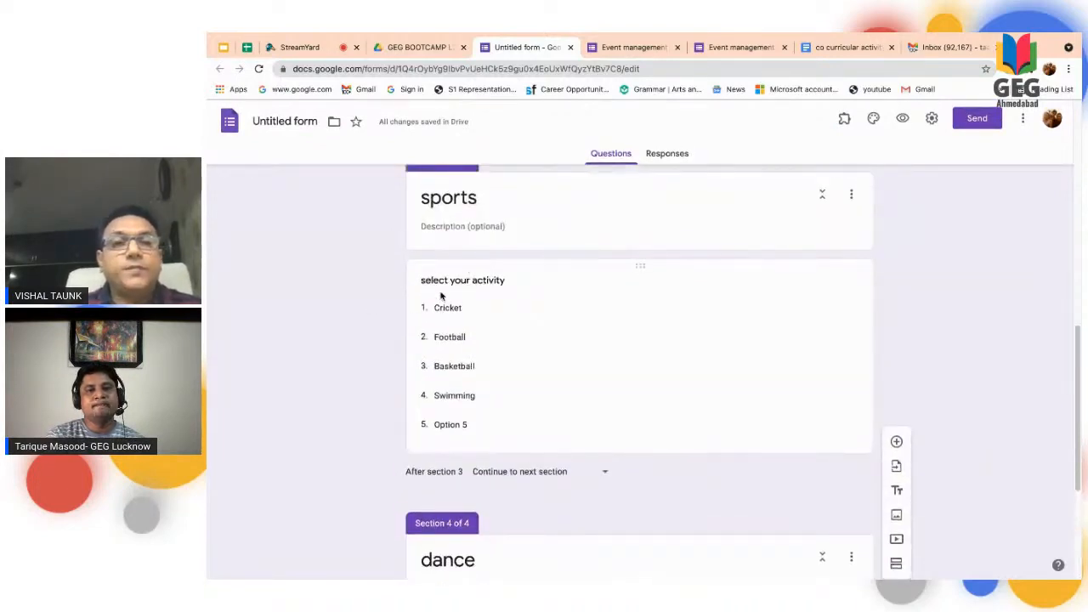
pyautogui.click(422, 279)
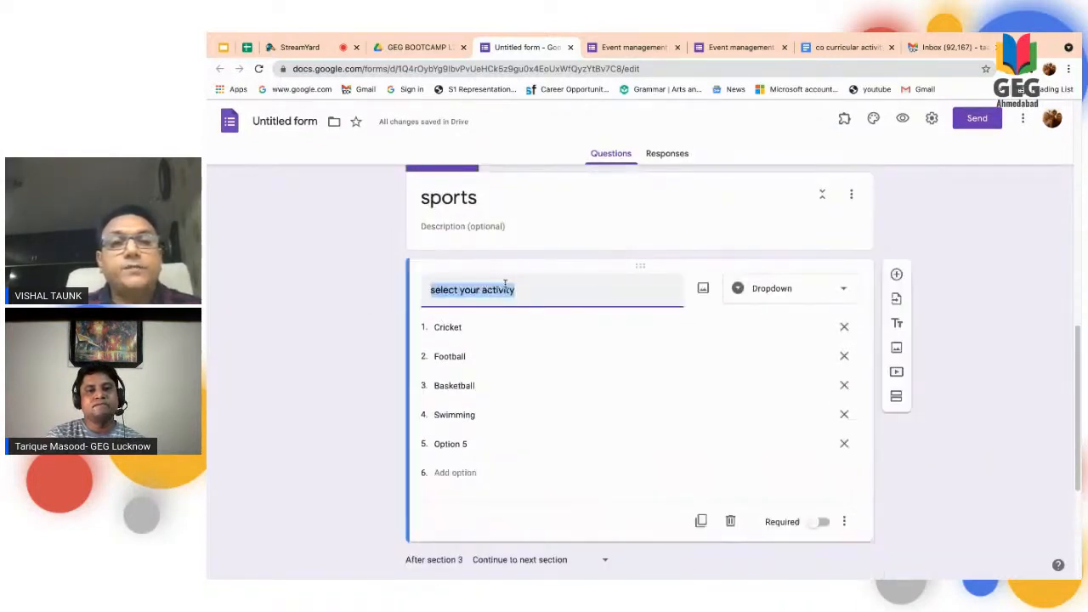
pyautogui.rightClick(502, 287)
pyautogui.click(539, 381)
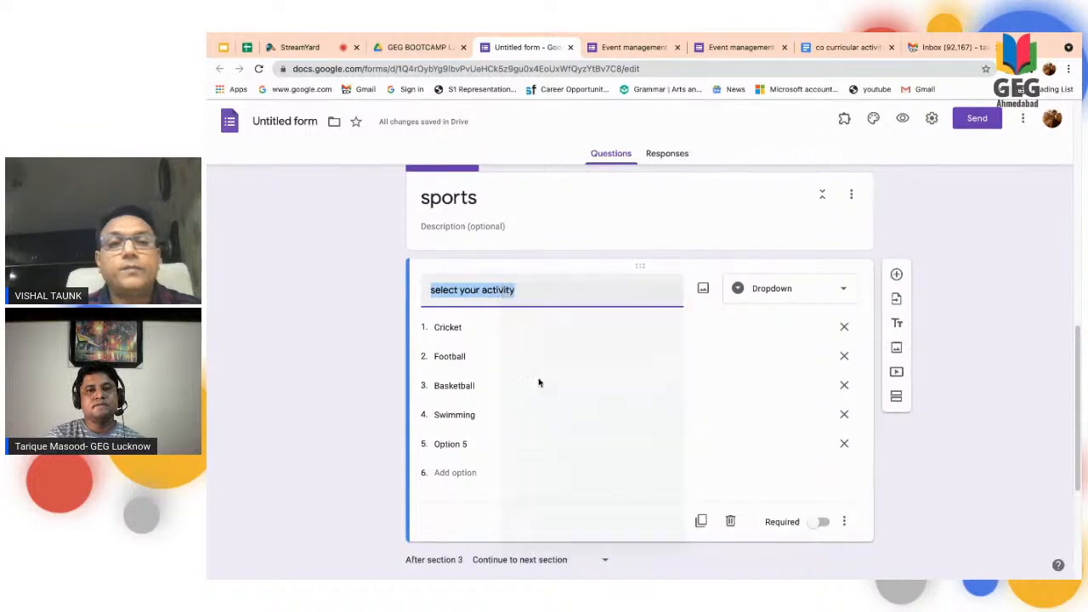
pyautogui.scroll(-3, 525, 372)
pyautogui.click(466, 491)
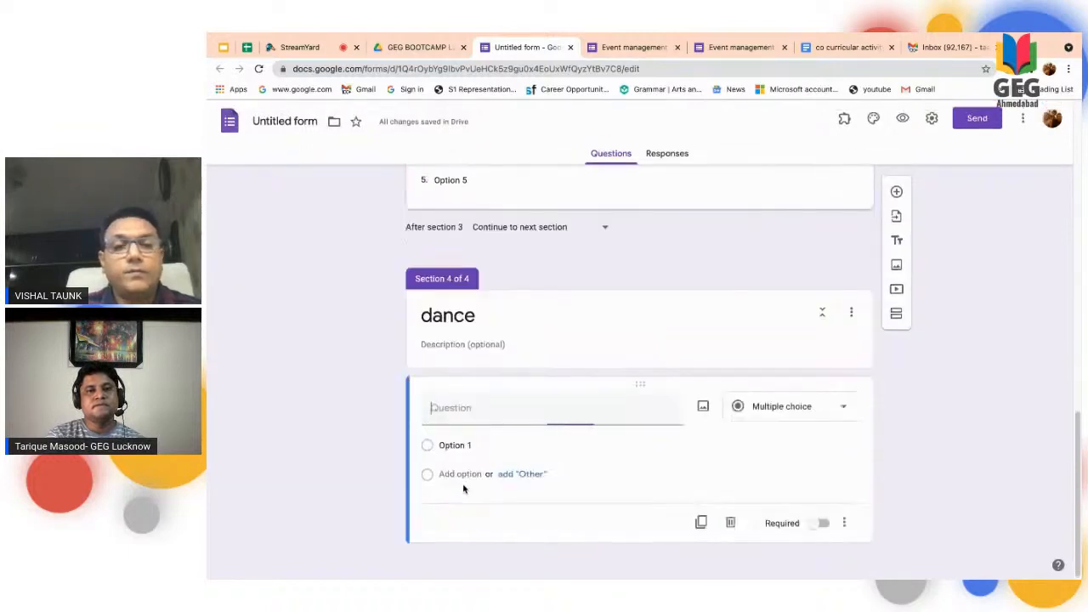
pyautogui.hotkey('ctrl', 'v')
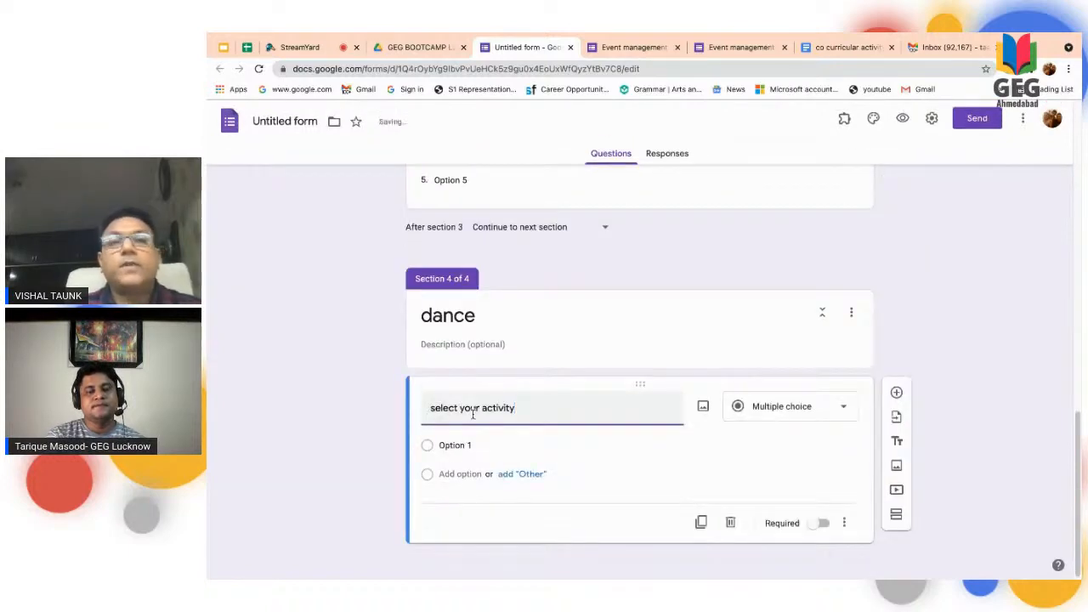
# - Copy Western Dance, Indian Dance and Salsa Dance from the co curricular activity form document and paste them as the dance question's options
pyautogui.click(840, 49)
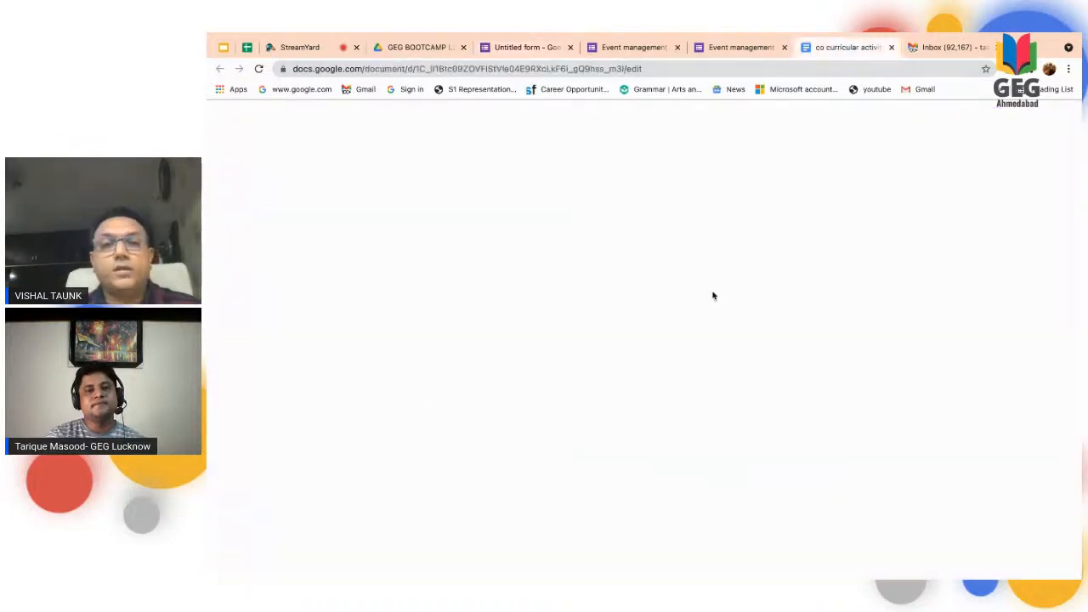
pyautogui.moveTo(426, 415); pyautogui.dragTo(481, 438)
pyautogui.rightClick(481, 438)
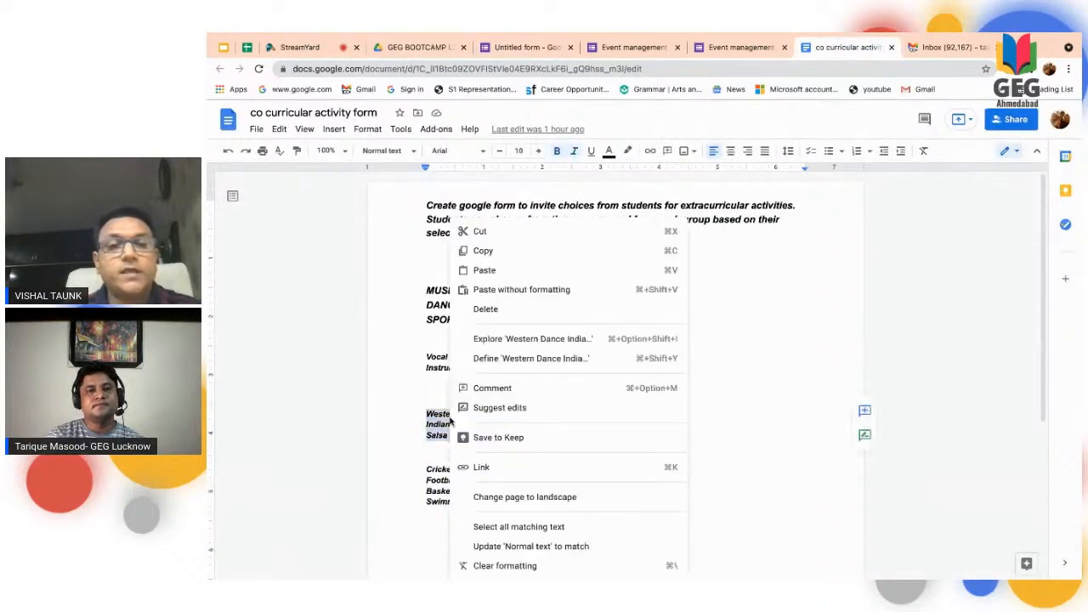
pyautogui.click(491, 255)
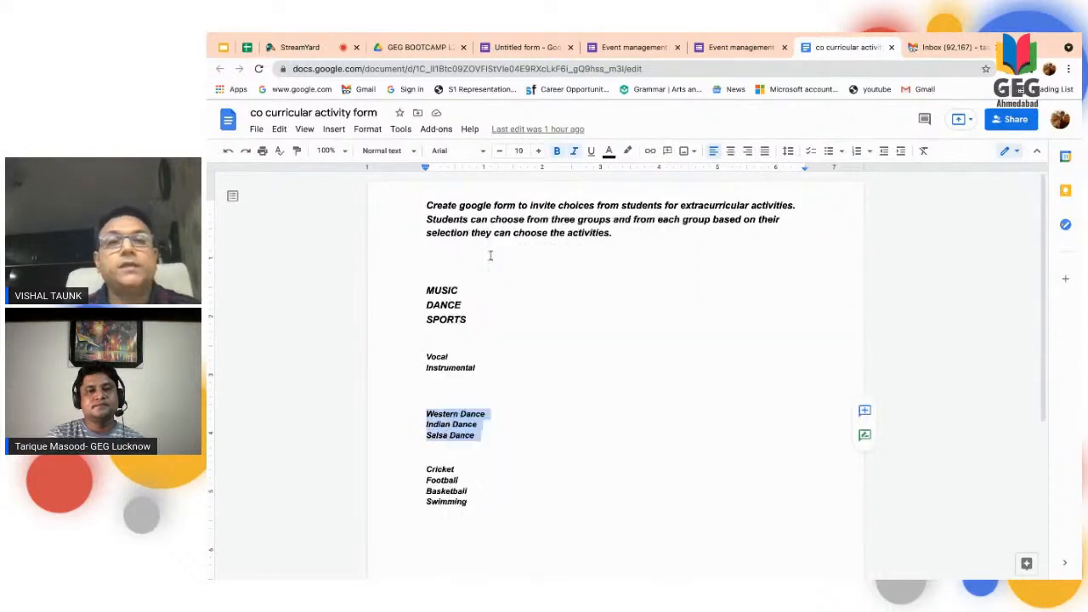
pyautogui.click(523, 47)
pyautogui.click(450, 440)
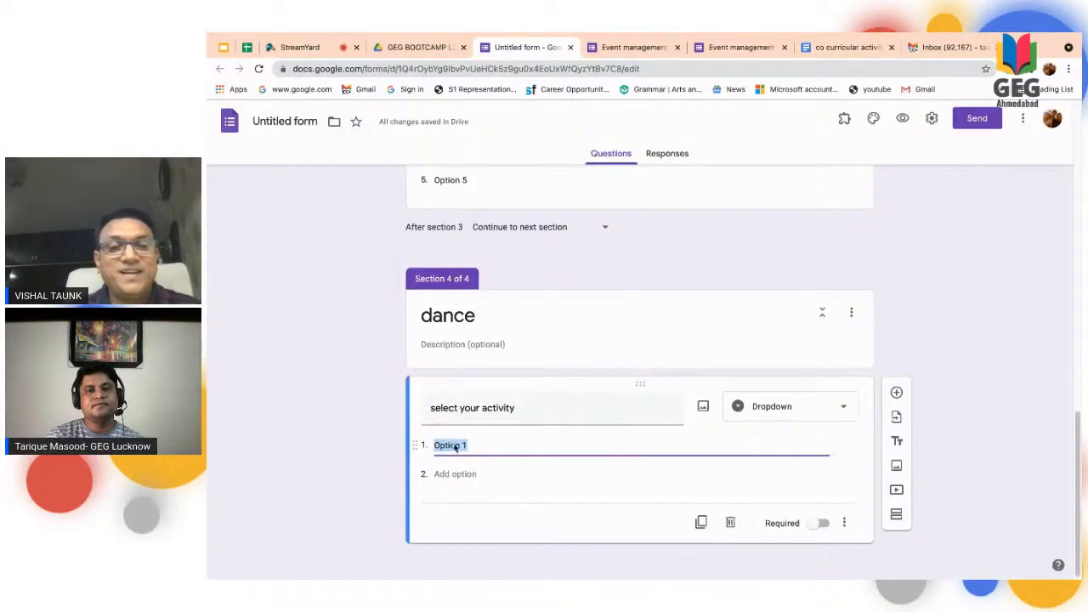
pyautogui.rightClick(454, 445)
pyautogui.click(508, 418)
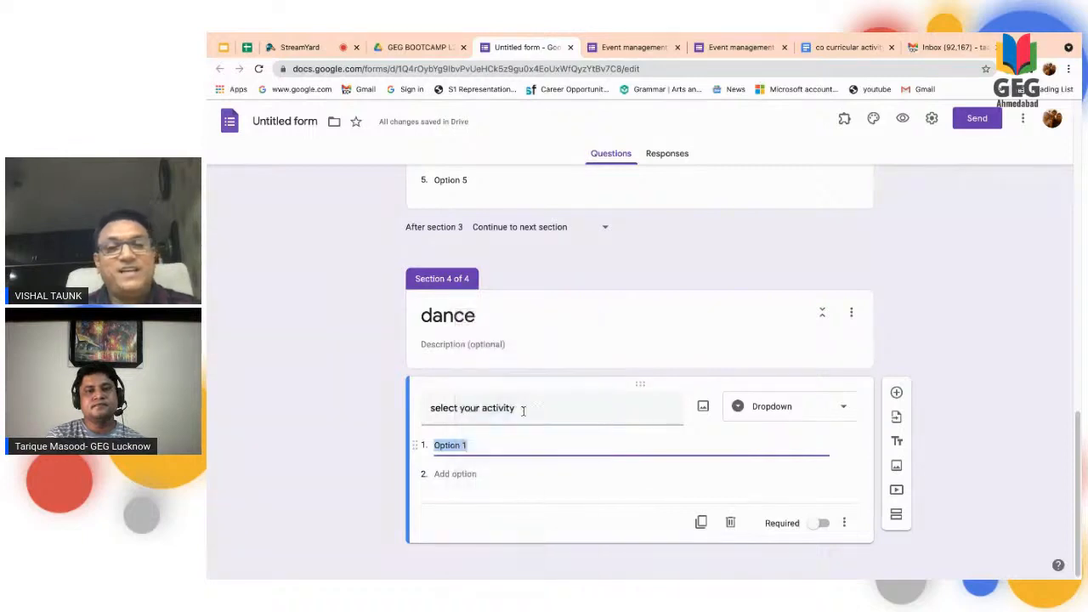
# - Examine the "Choose particular" question and the destinations offered after section 1
pyautogui.scroll(2, 525, 416)
pyautogui.scroll(15, 525, 416)
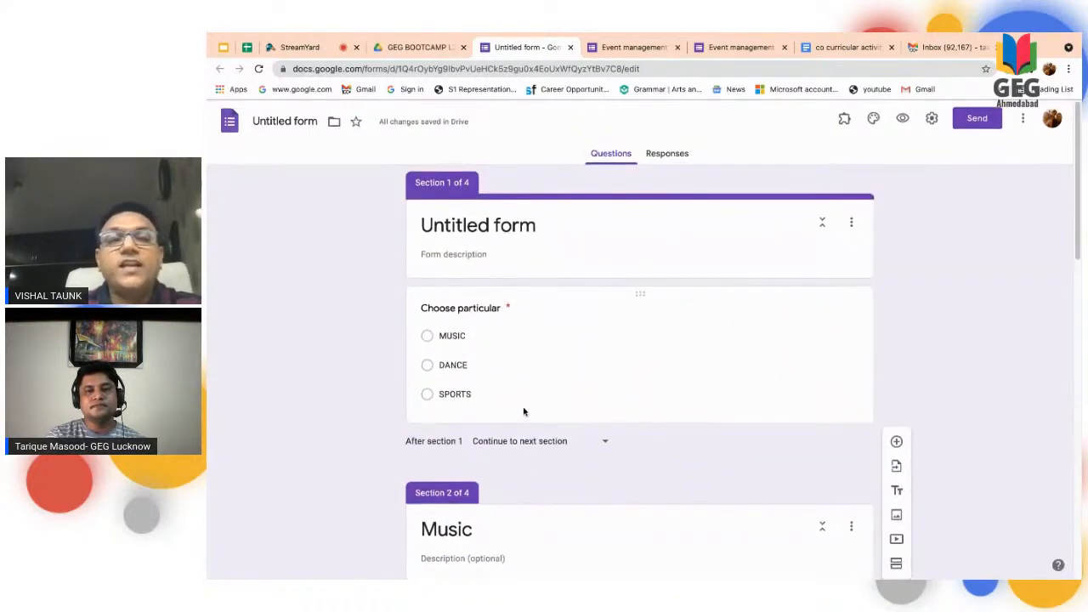
pyautogui.click(553, 361)
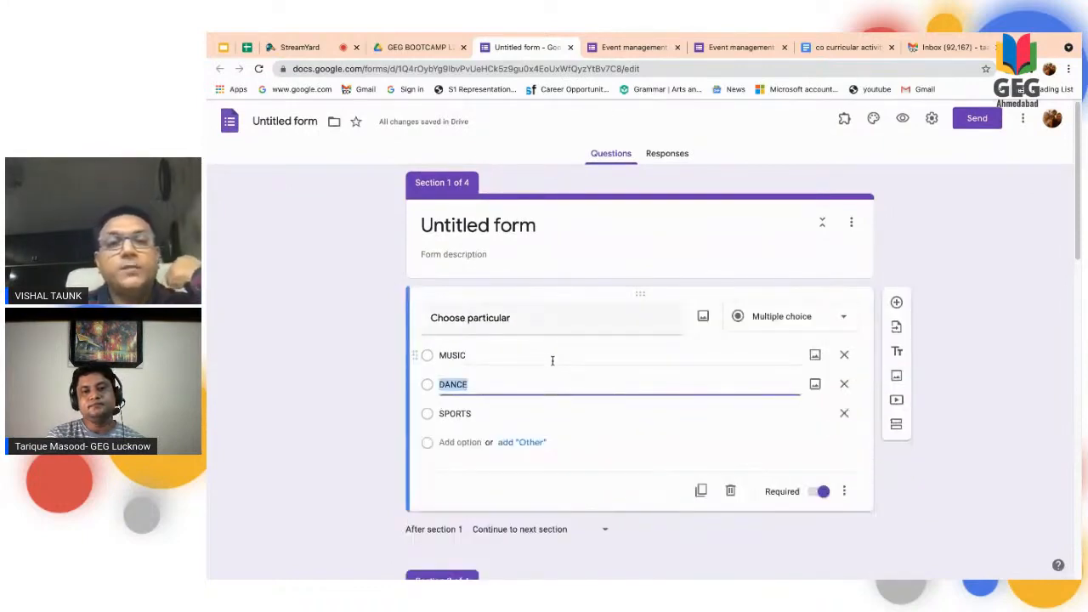
pyautogui.click(505, 357)
pyautogui.scroll(-3, 595, 391)
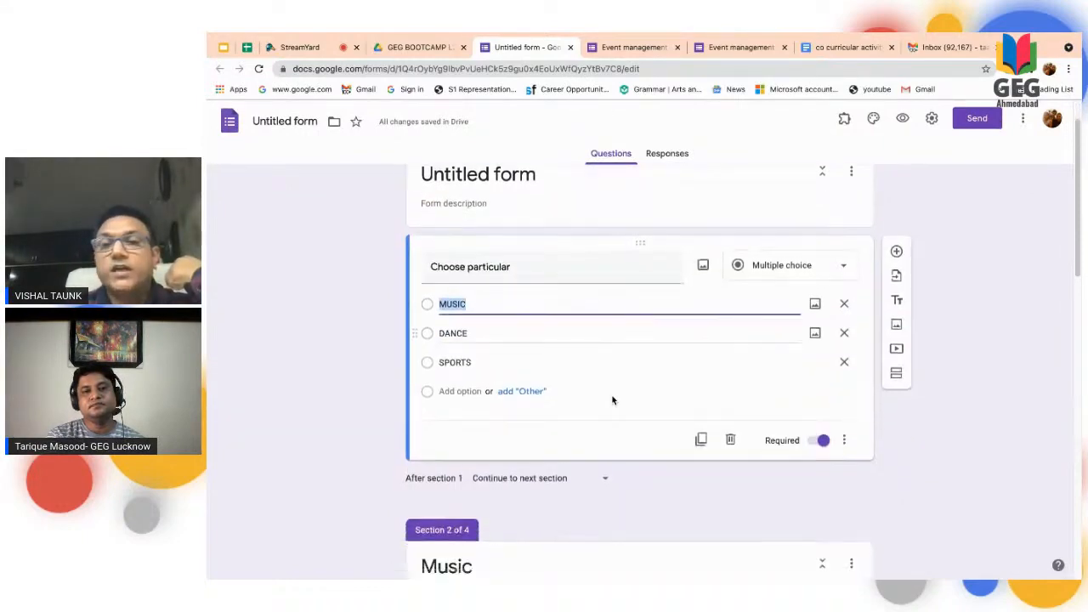
pyautogui.scroll(-1, 600, 484)
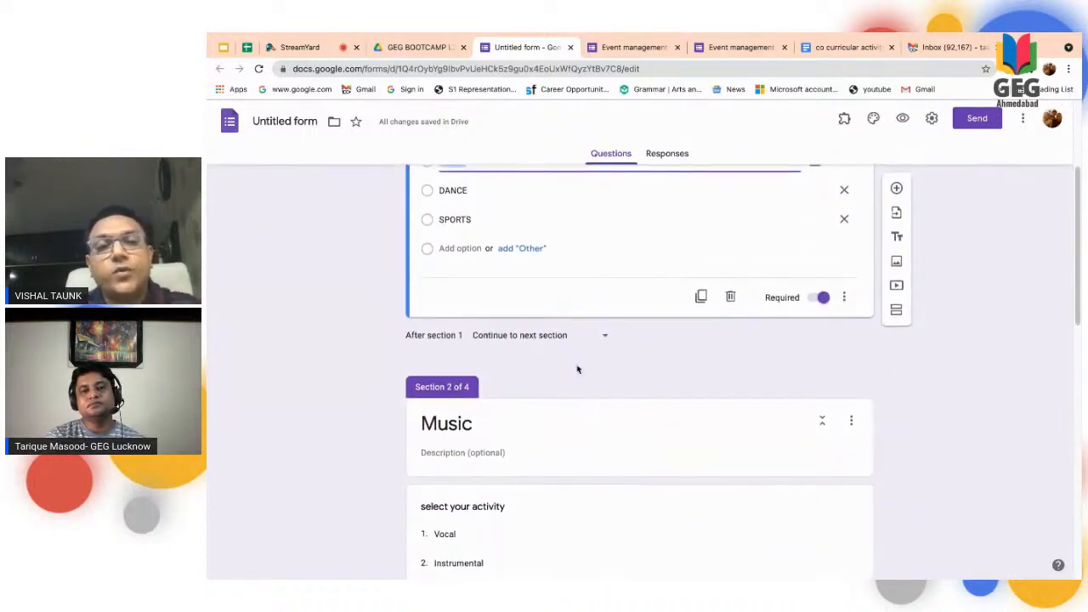
pyautogui.scroll(-1, 567, 516)
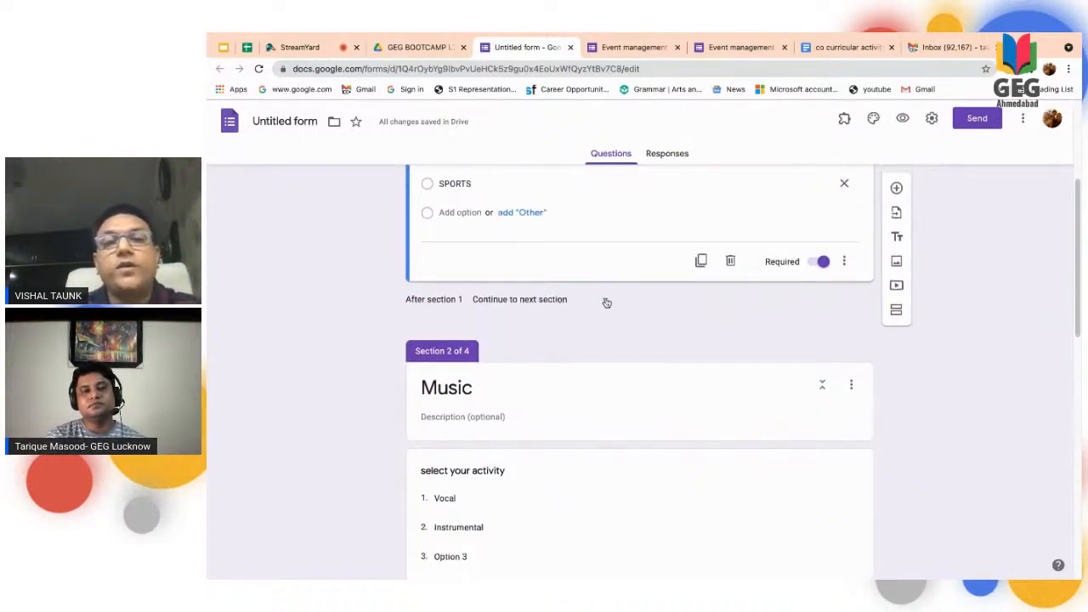
pyautogui.click(605, 301)
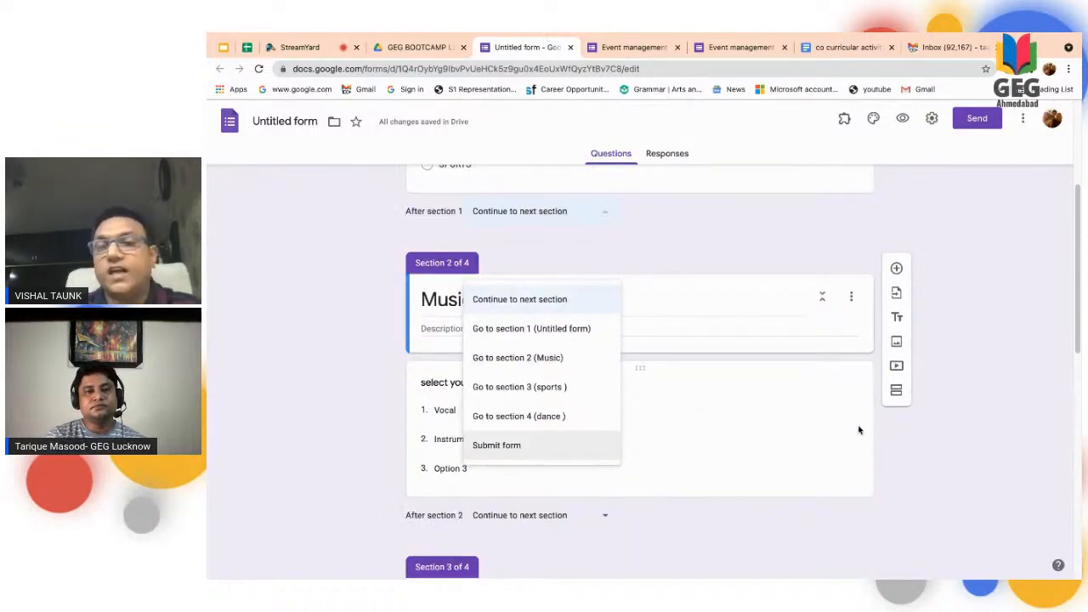
pyautogui.click(987, 437)
pyautogui.scroll(5, 720, 299)
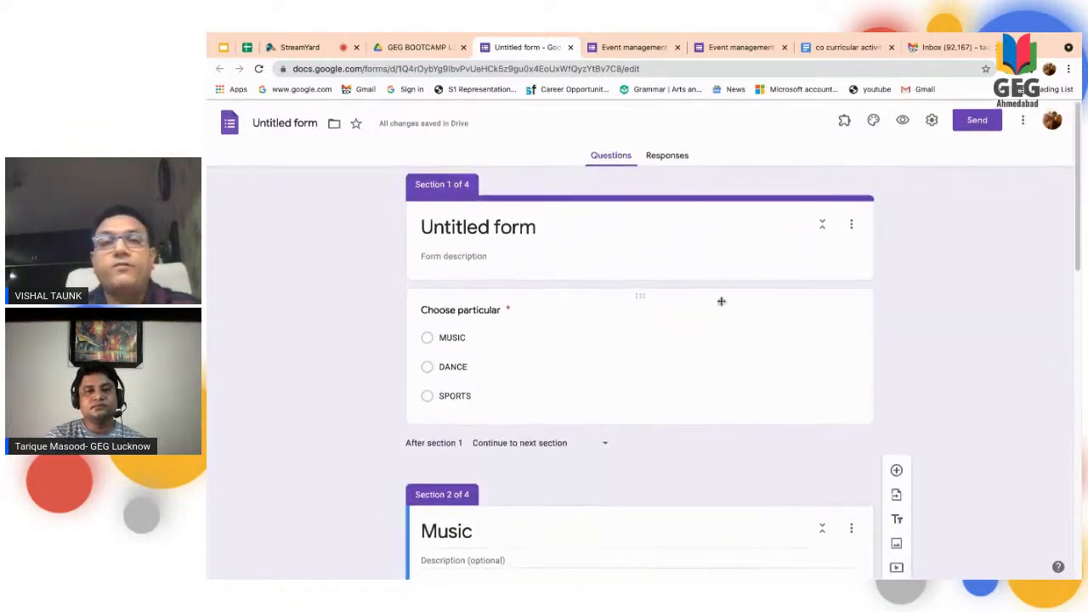
# - Enable going to a section based on the answer for the "Choose particular" question
pyautogui.click(723, 348)
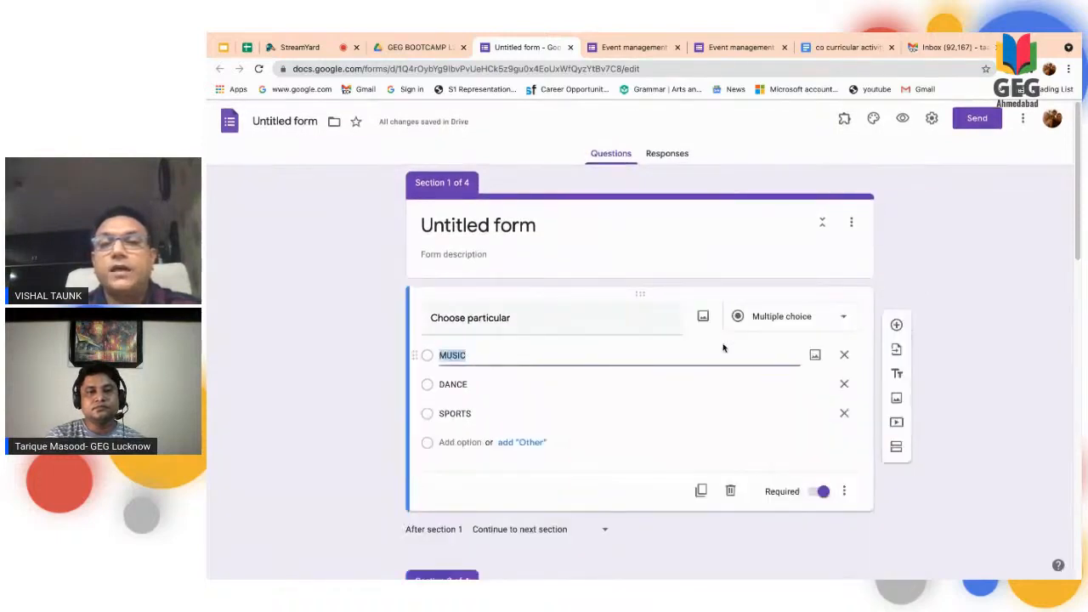
pyautogui.click(845, 492)
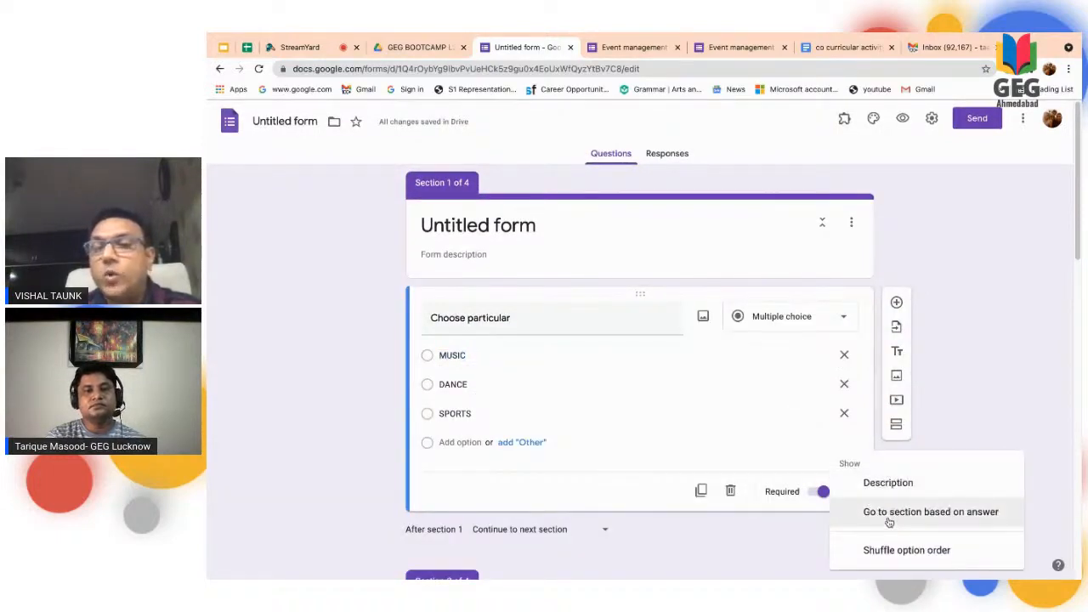
pyautogui.click(890, 522)
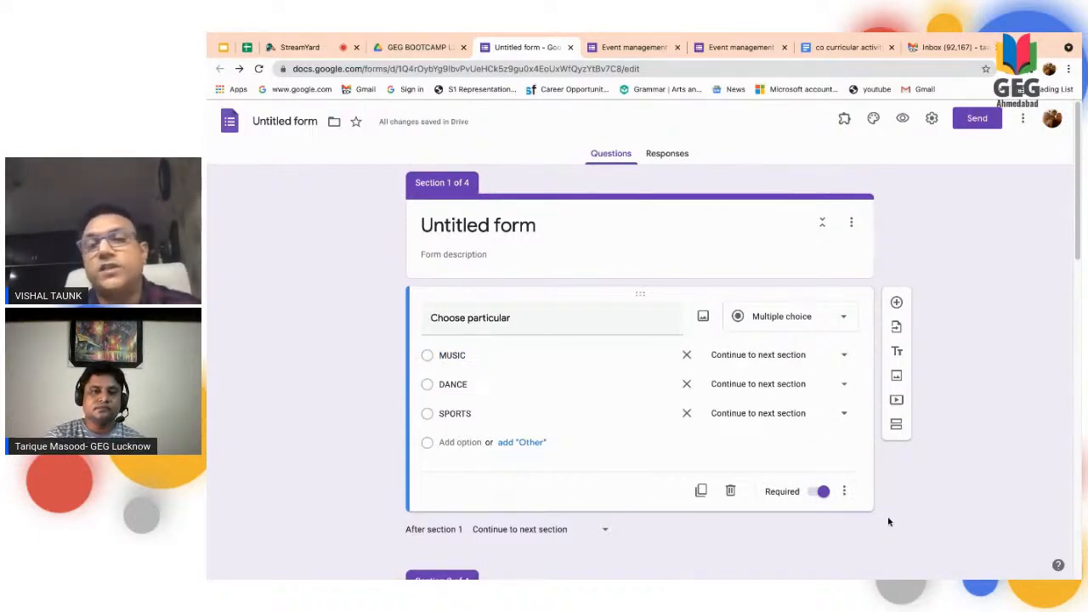
# - Route the answers MUSIC to section 2 (Music), DANCE to section 4 (dance) and SPORTS to section 3 (sports)
pyautogui.click(575, 368)
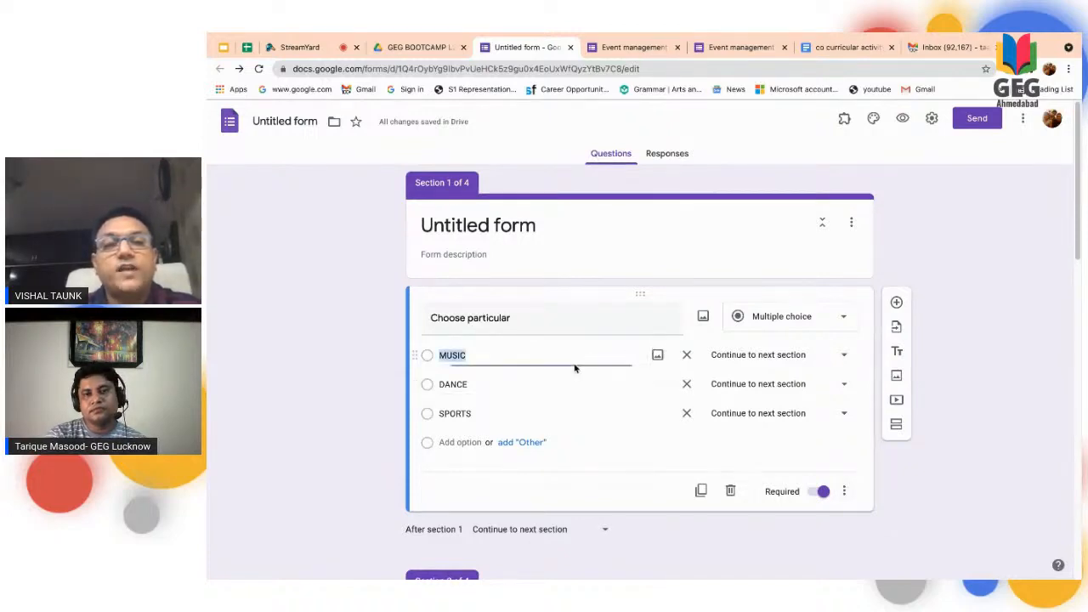
pyautogui.click(841, 357)
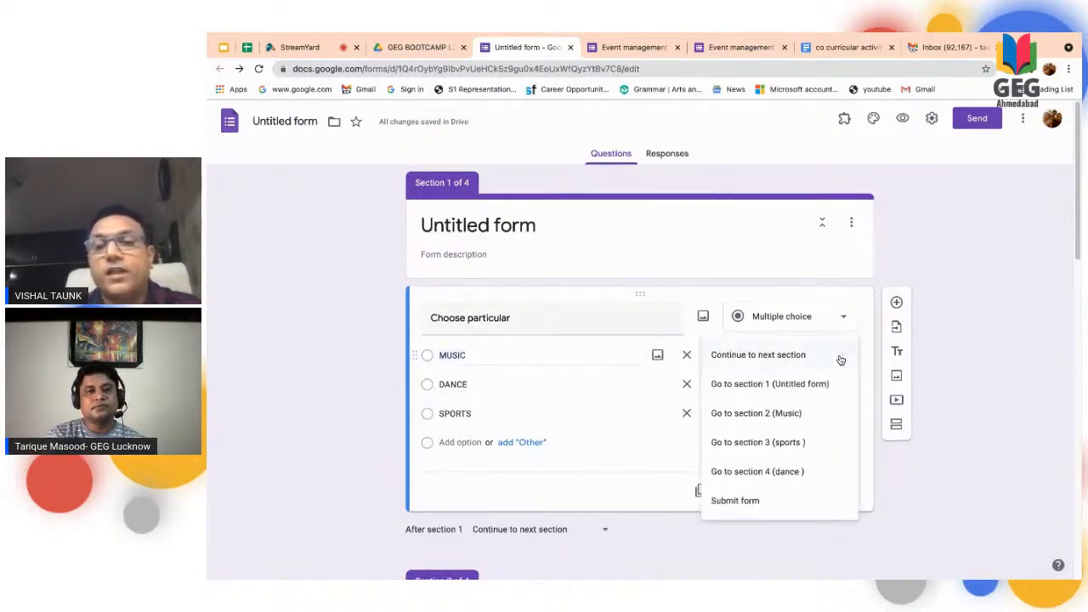
pyautogui.click(785, 413)
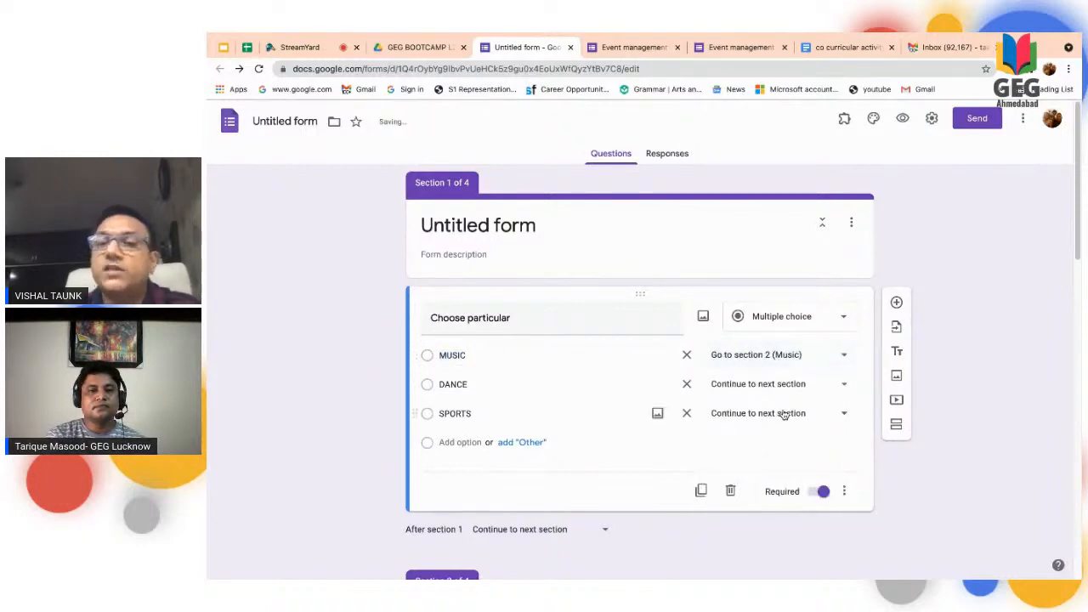
pyautogui.scroll(-2, 784, 414)
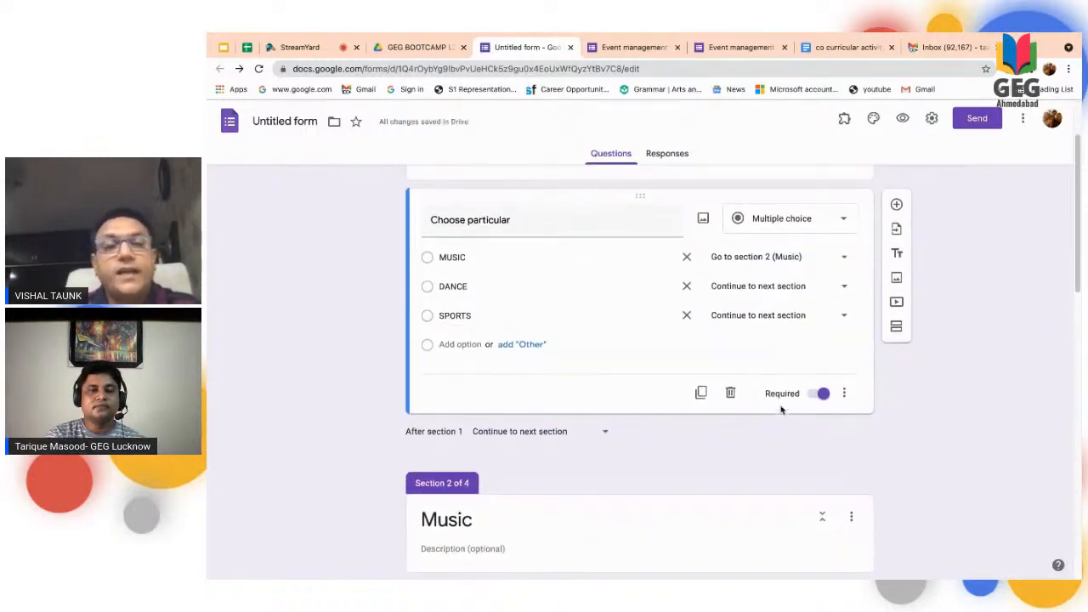
pyautogui.click(844, 287)
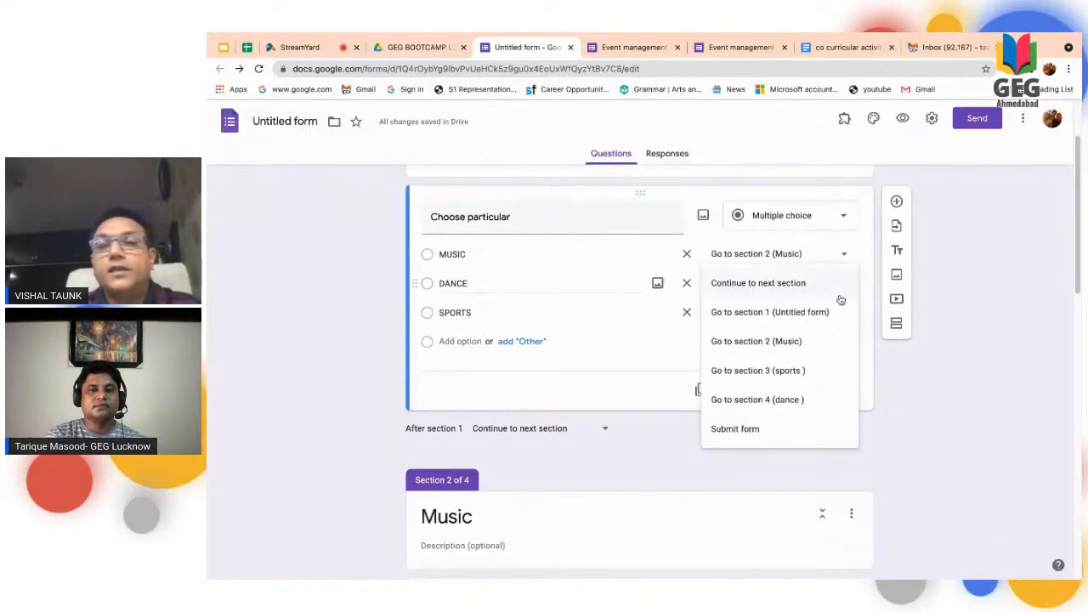
pyautogui.click(805, 399)
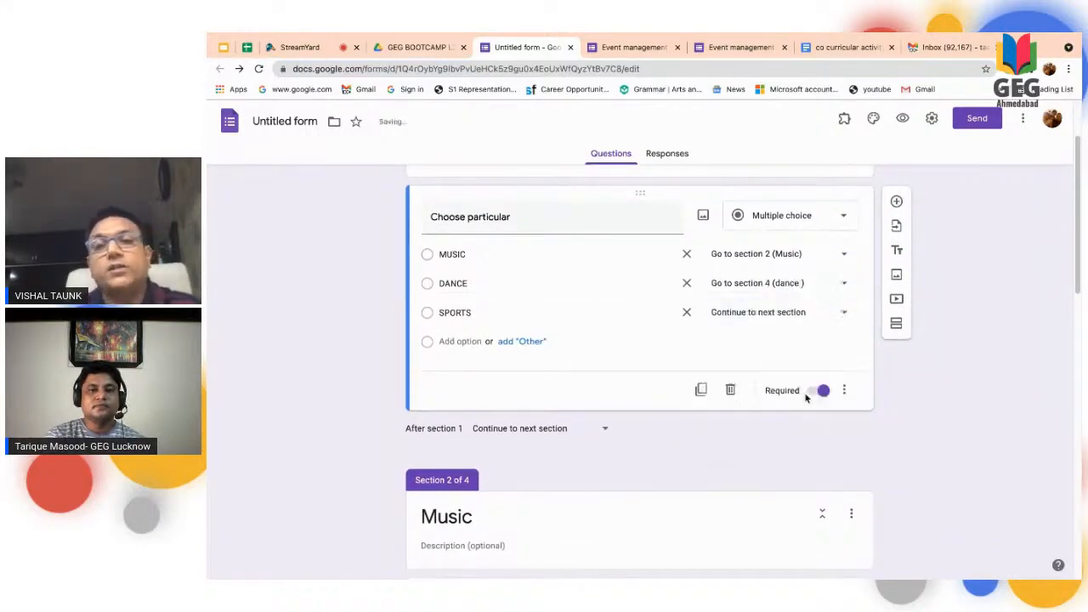
pyautogui.click(843, 312)
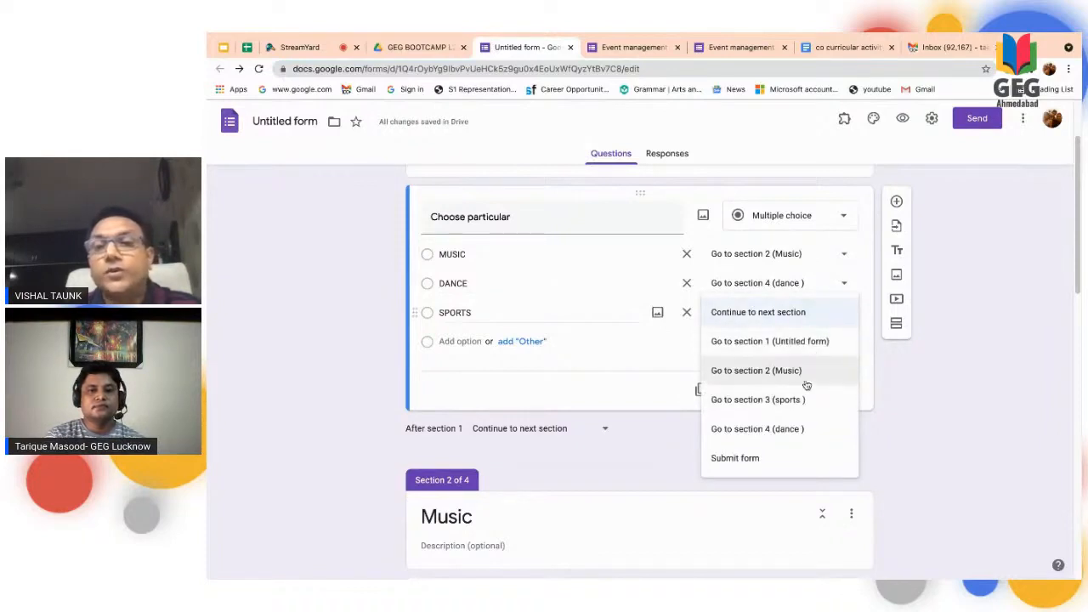
pyautogui.click(789, 401)
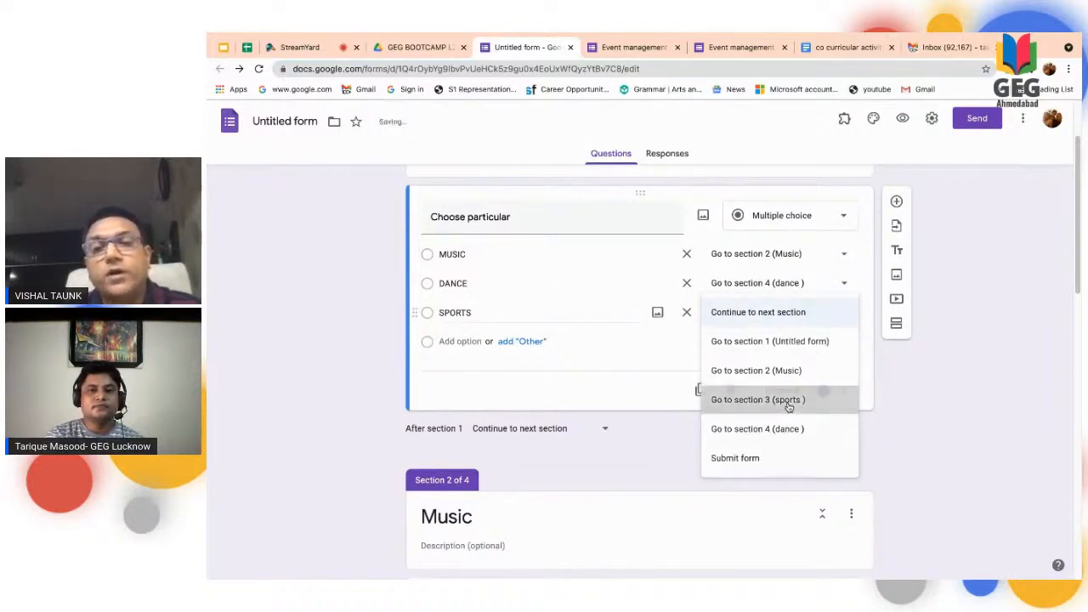
# - Set the form to submit after section 2 (Music) instead of continuing to the next section
pyautogui.scroll(-4, 680, 459)
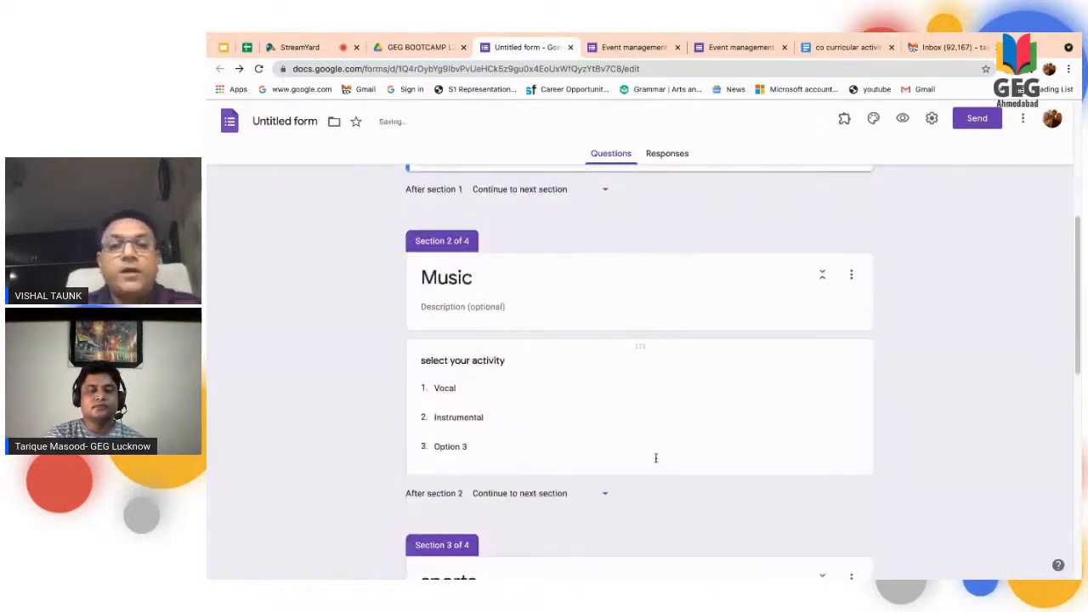
pyautogui.scroll(-1, 642, 362)
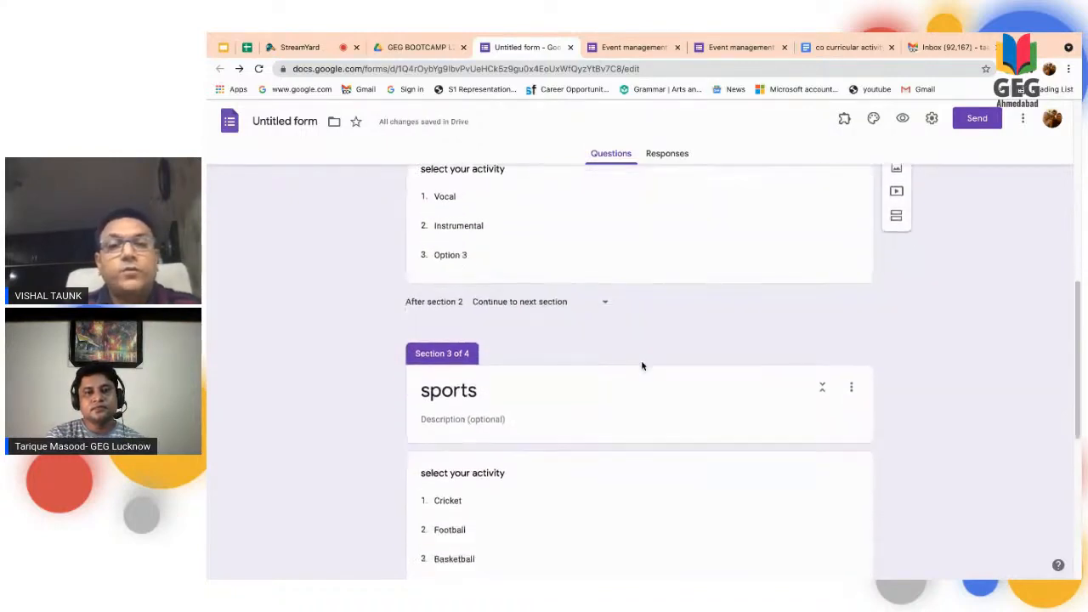
pyautogui.click(606, 305)
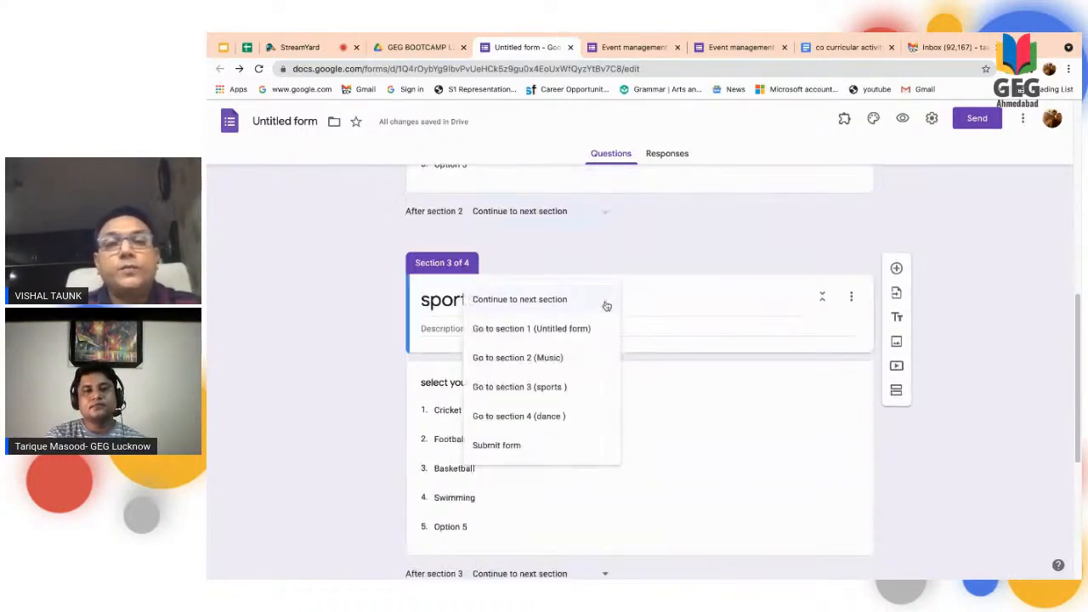
pyautogui.click(694, 241)
pyautogui.click(606, 211)
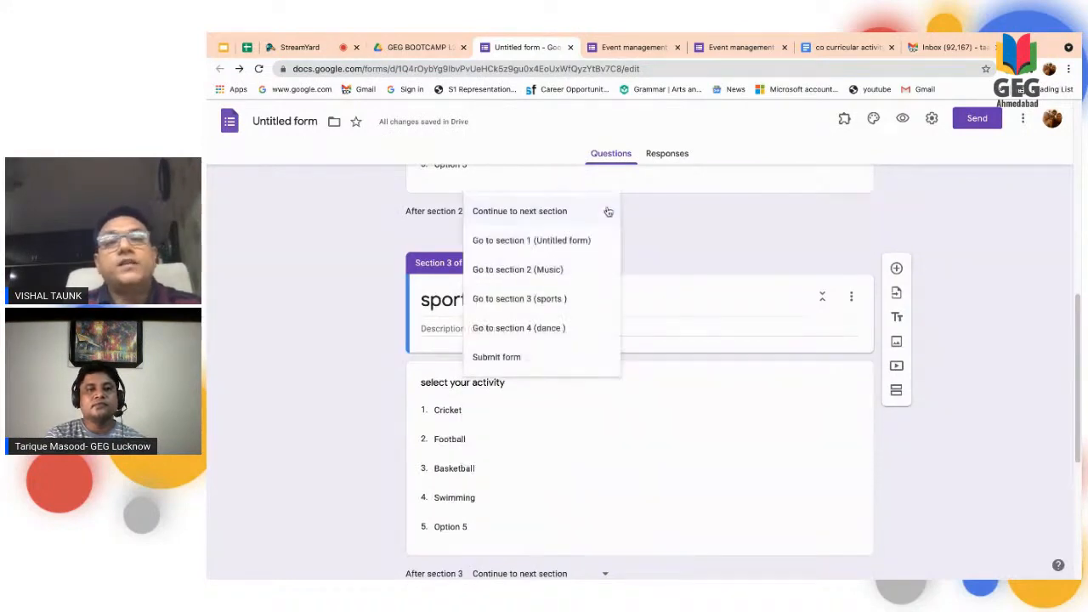
pyautogui.scroll(4, 609, 211)
pyautogui.scroll(2, 609, 211)
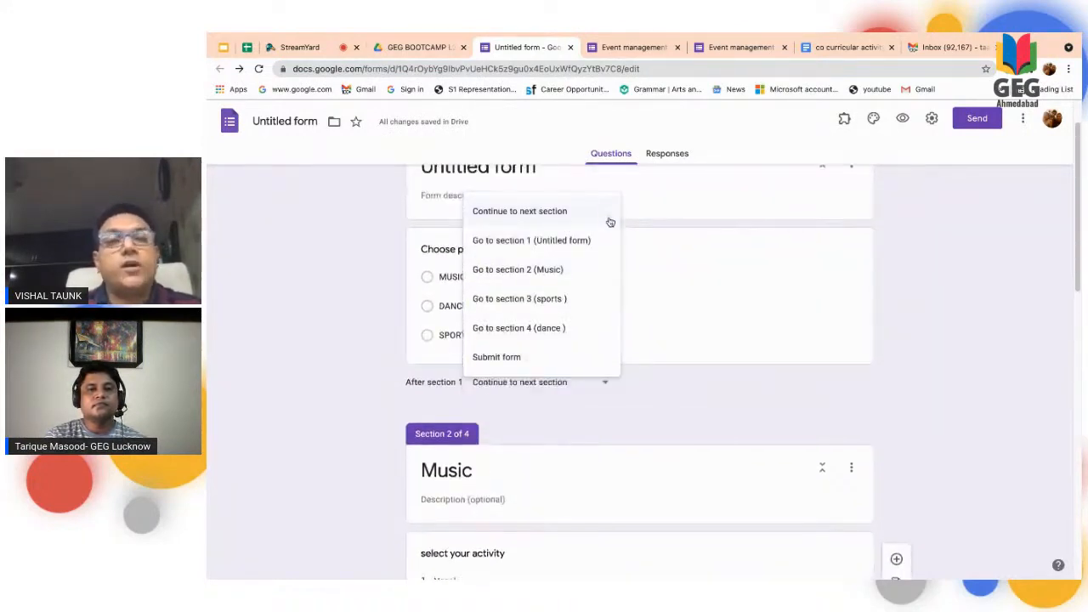
pyautogui.scroll(-1, 614, 284)
pyautogui.scroll(-2, 615, 287)
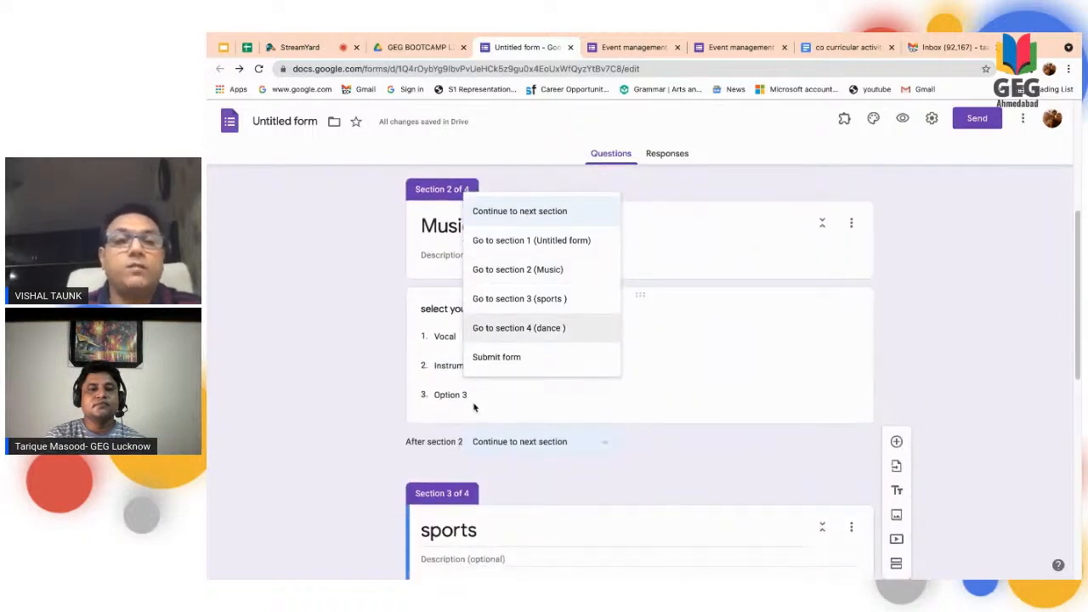
pyautogui.scroll(-1, 498, 417)
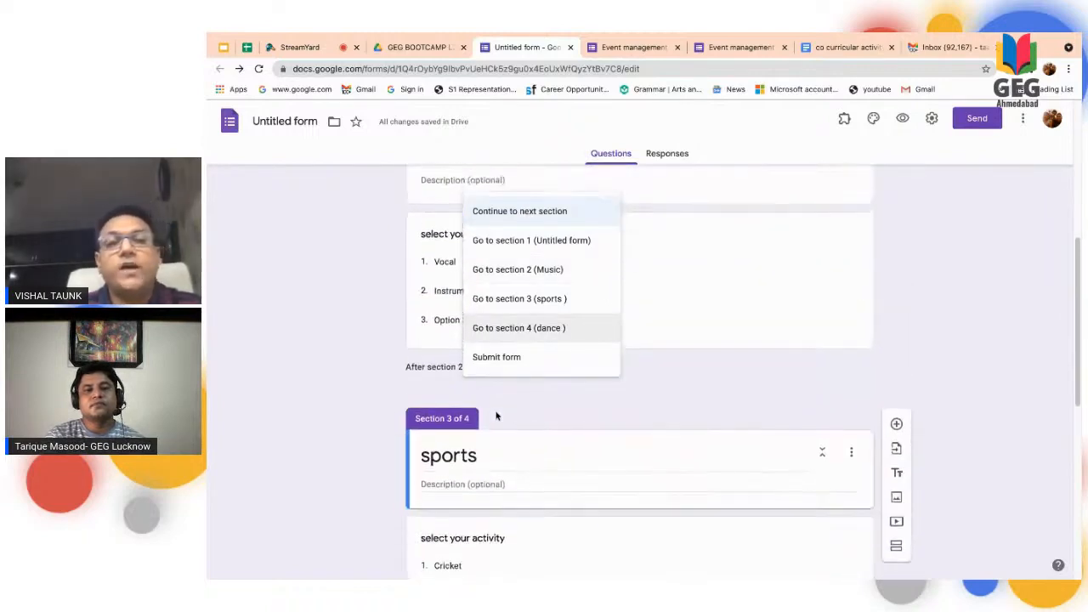
pyautogui.click(697, 413)
pyautogui.click(609, 372)
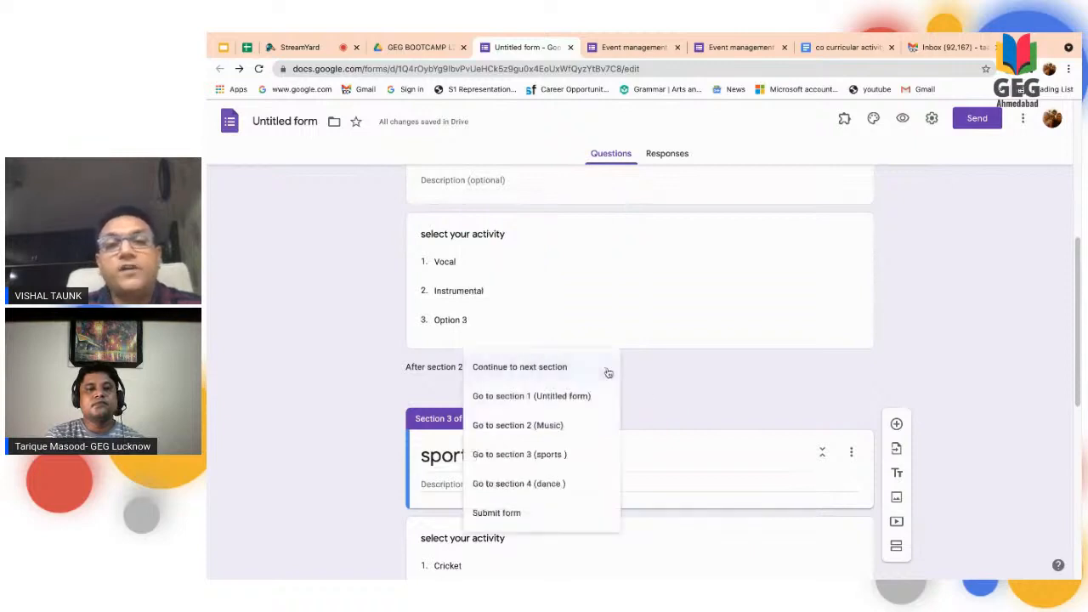
pyautogui.click(520, 513)
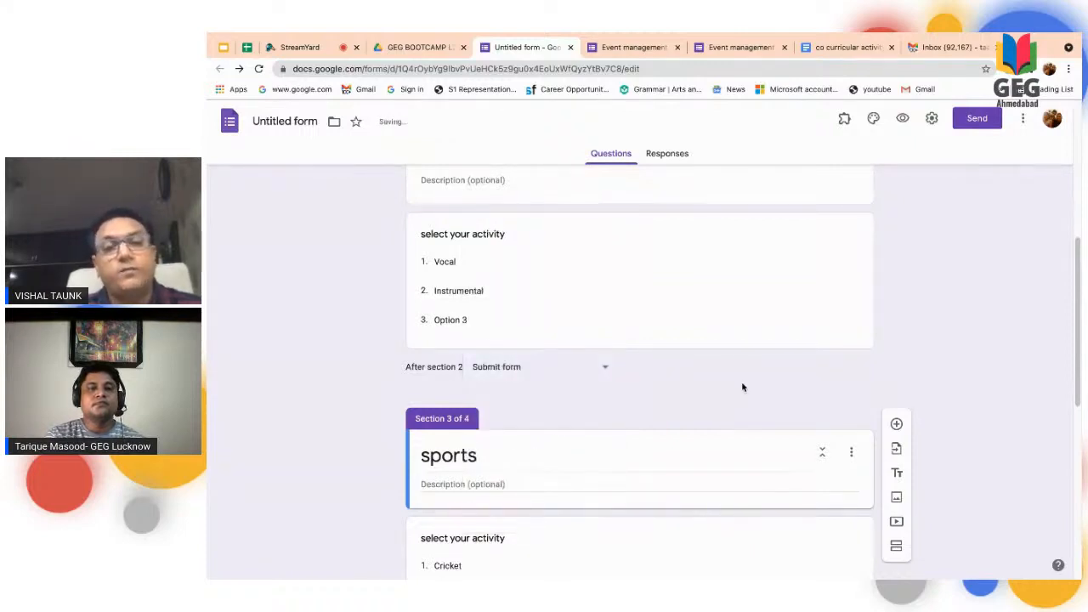
# - Set the form to submit after section 3 (sports)
pyautogui.scroll(-1, 743, 388)
pyautogui.scroll(5, 742, 388)
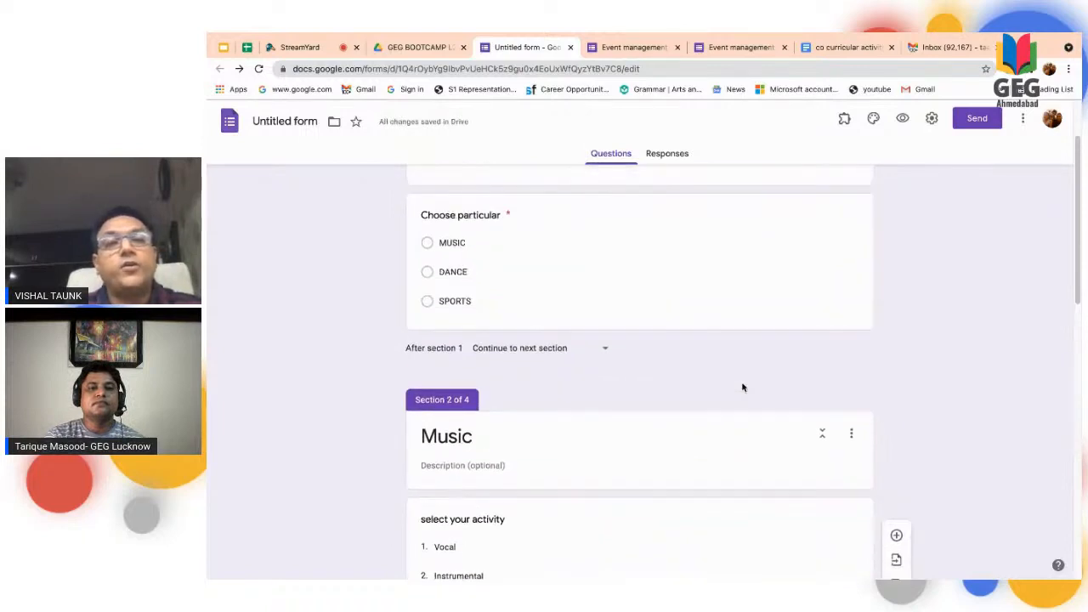
pyautogui.scroll(-5, 742, 387)
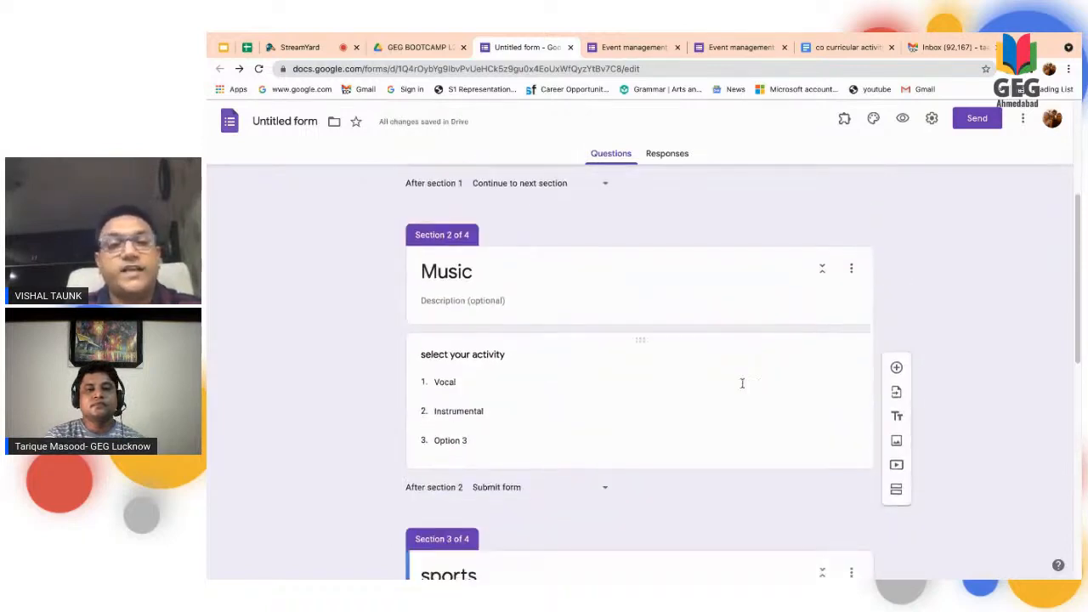
pyautogui.scroll(-1, 743, 384)
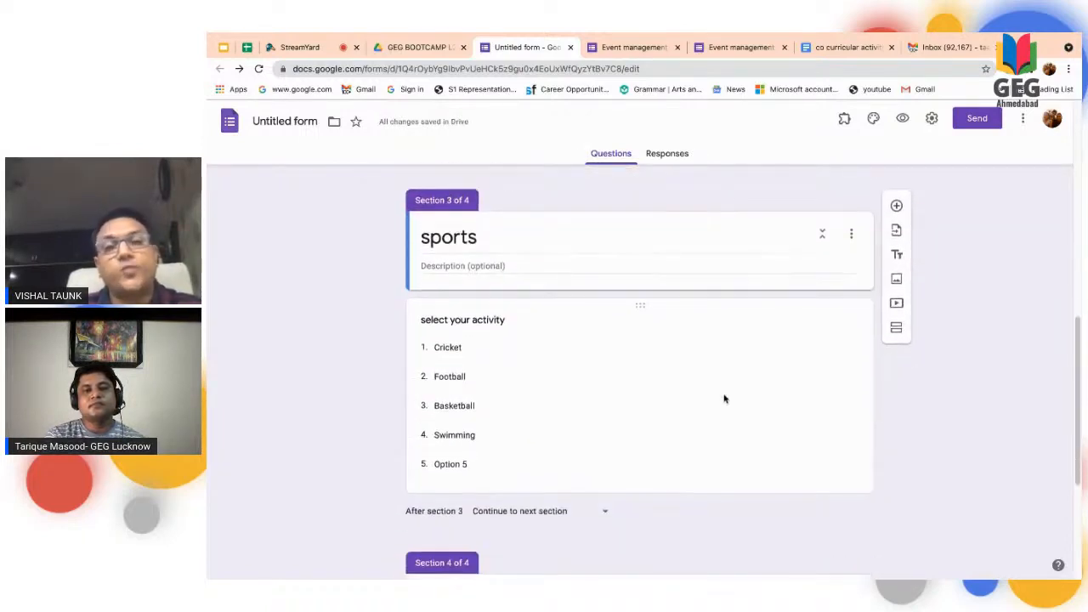
pyautogui.click(722, 396)
pyautogui.scroll(-1, 679, 463)
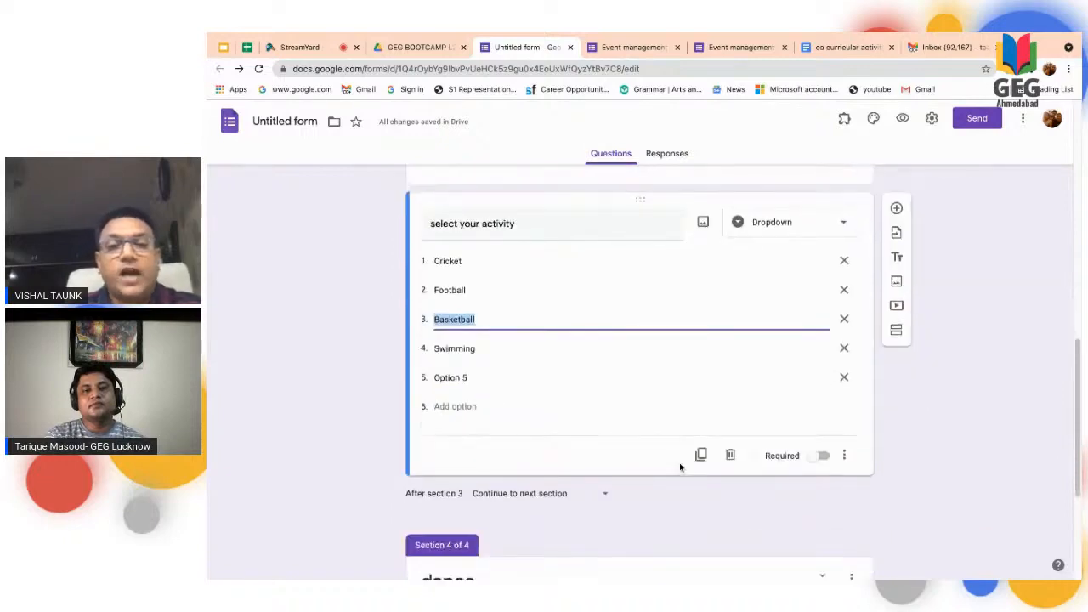
pyautogui.click(606, 499)
pyautogui.click(541, 548)
# - Replace the form's title in section 1 with "extra curricular activity form"
pyautogui.scroll(-1, 723, 417)
pyautogui.scroll(2, 723, 418)
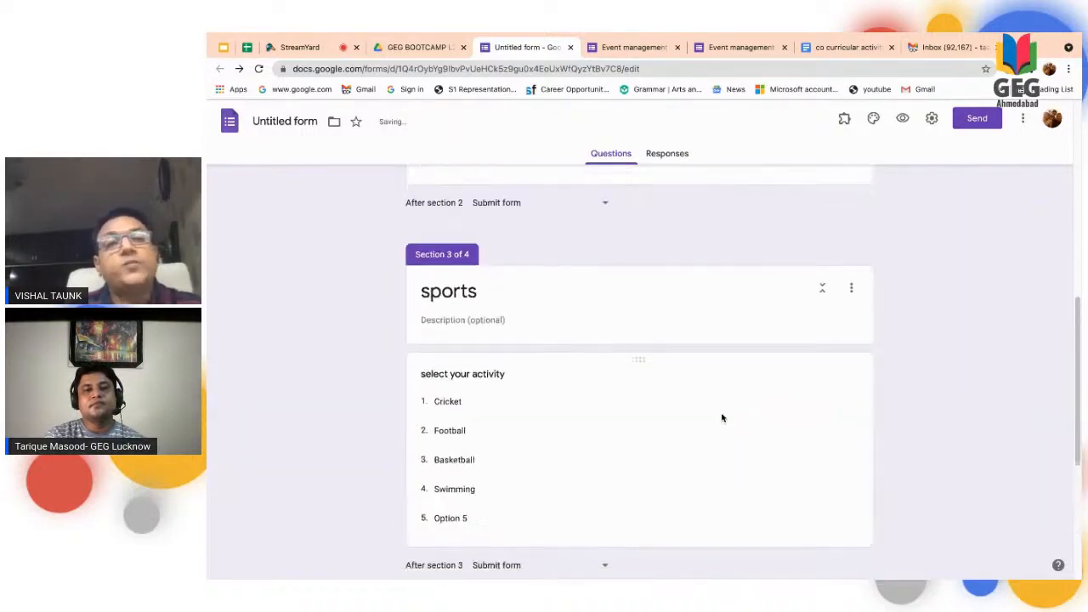
pyautogui.scroll(-4, 723, 417)
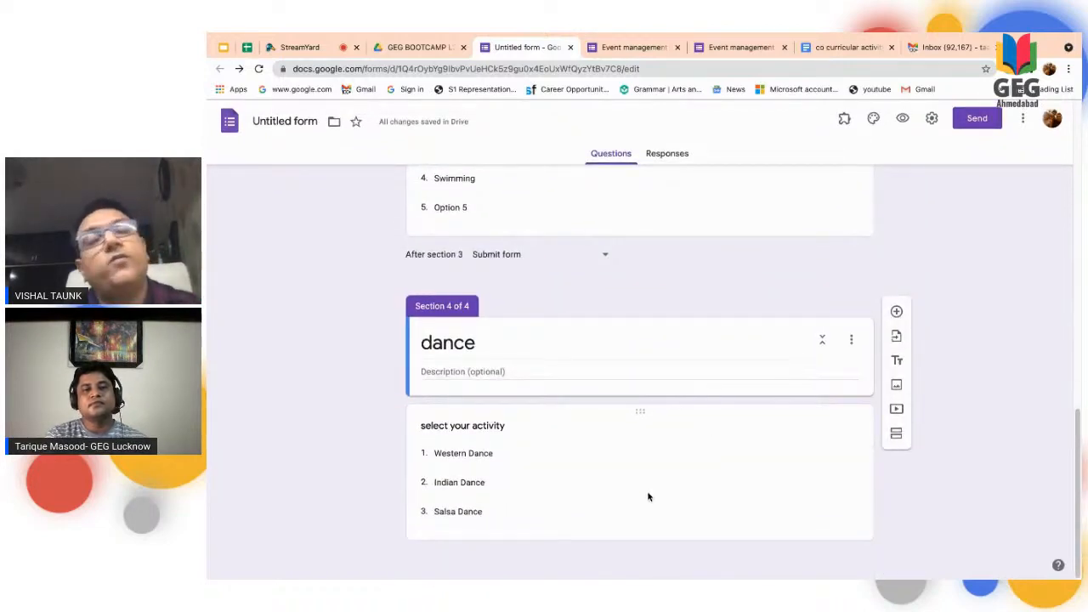
pyautogui.scroll(10, 648, 496)
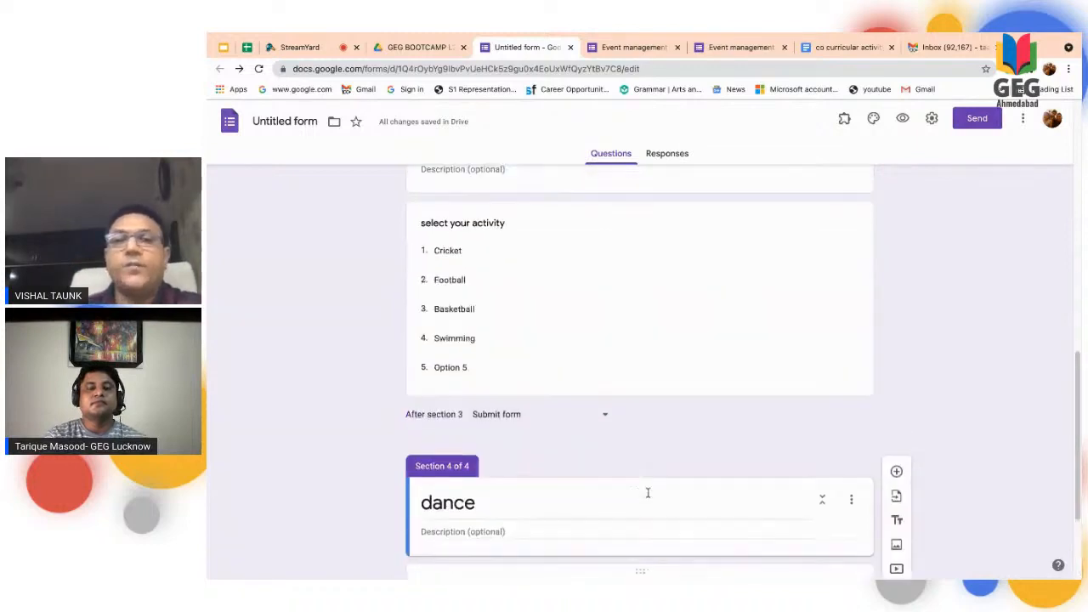
pyautogui.scroll(3, 648, 497)
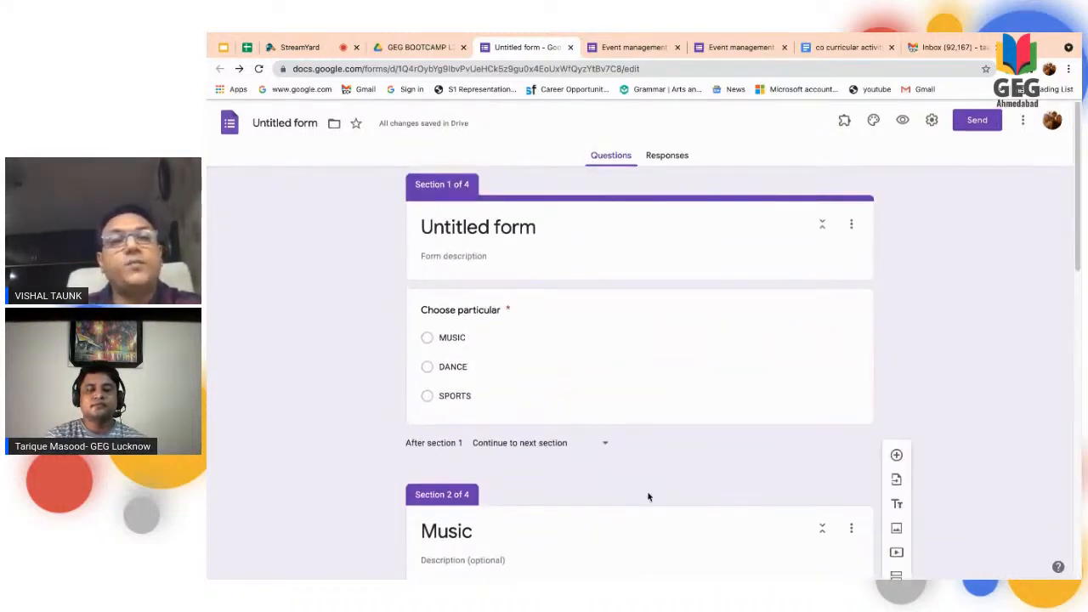
pyautogui.click(504, 225)
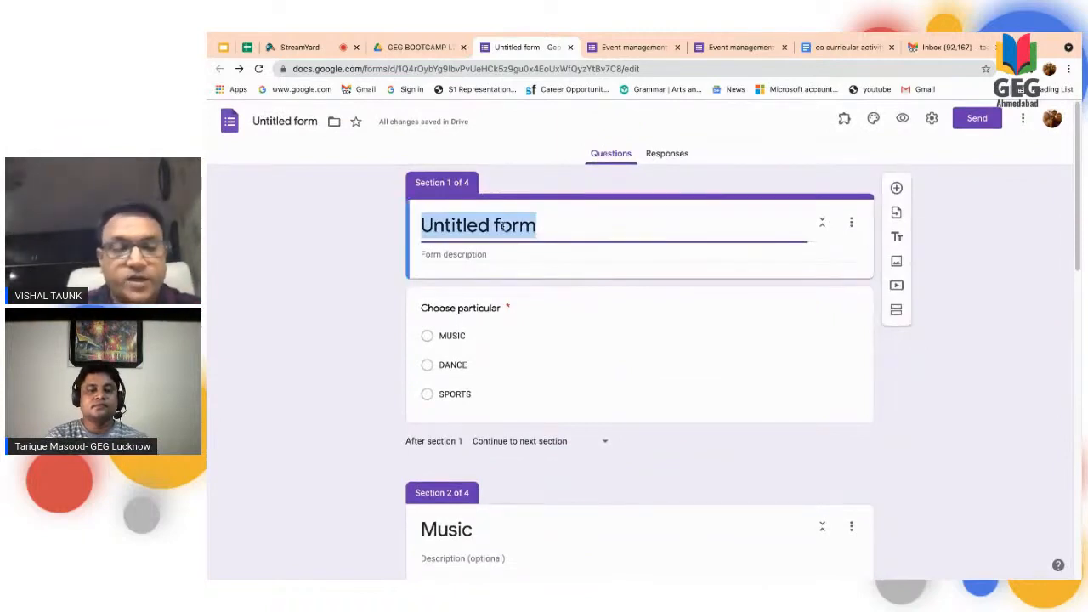
pyautogui.write('e')
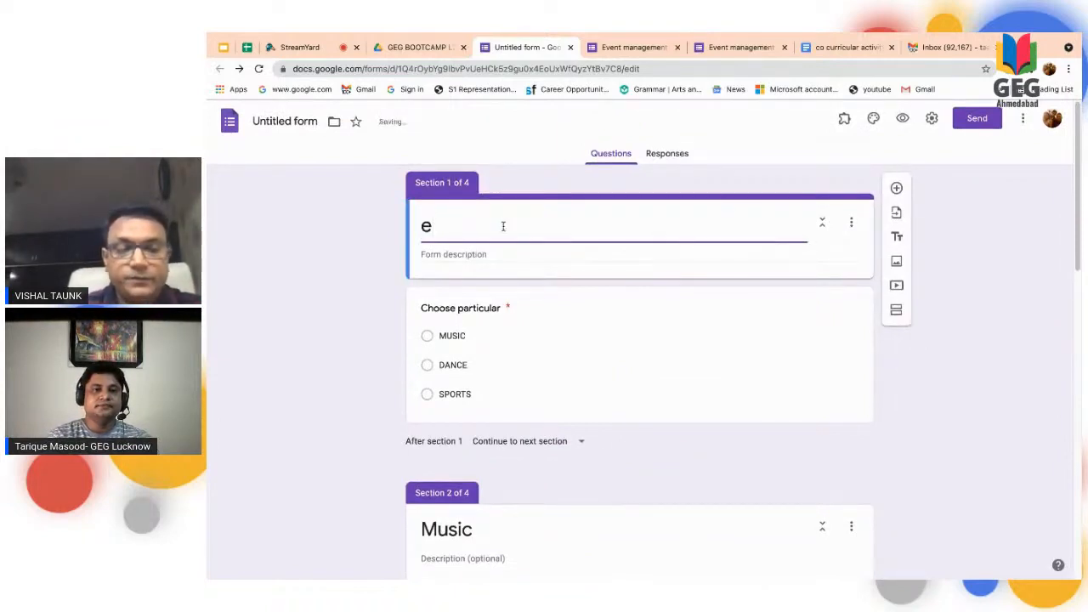
pyautogui.write('xtra curr')
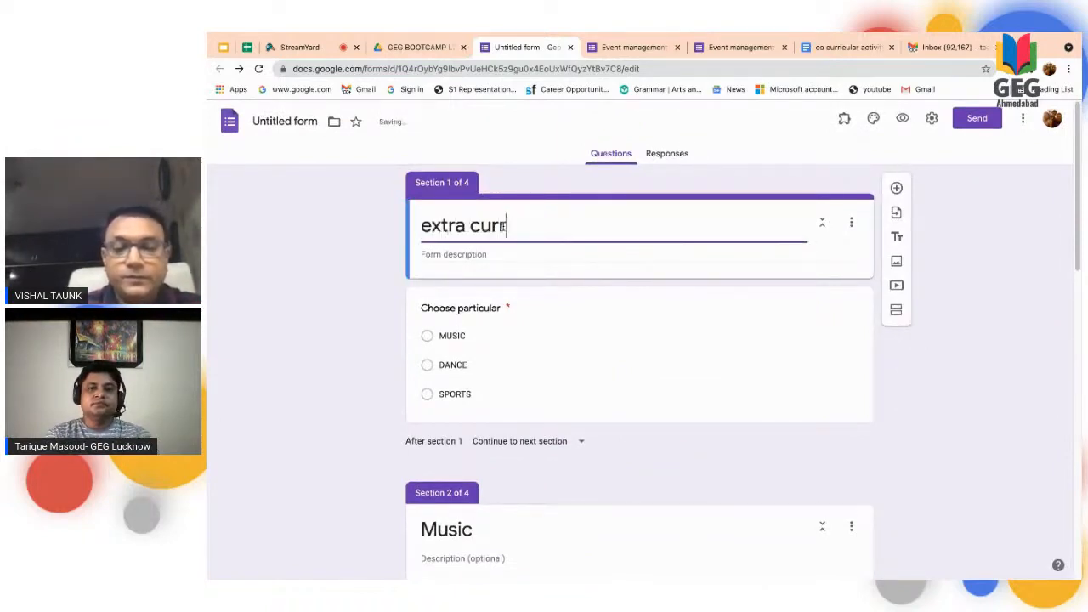
pyautogui.write('icula')
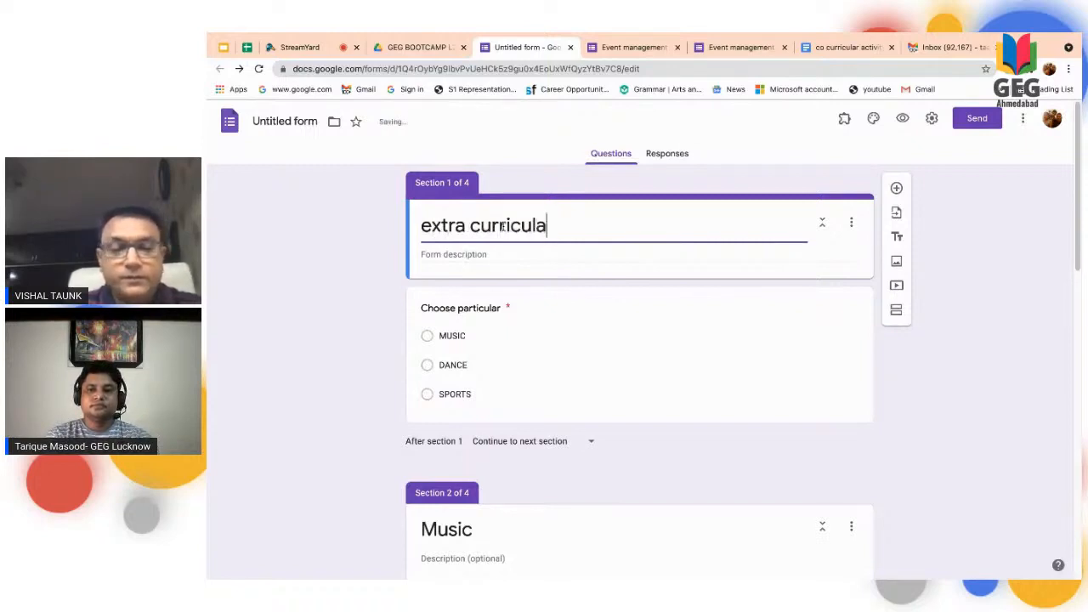
pyautogui.write('r activu')
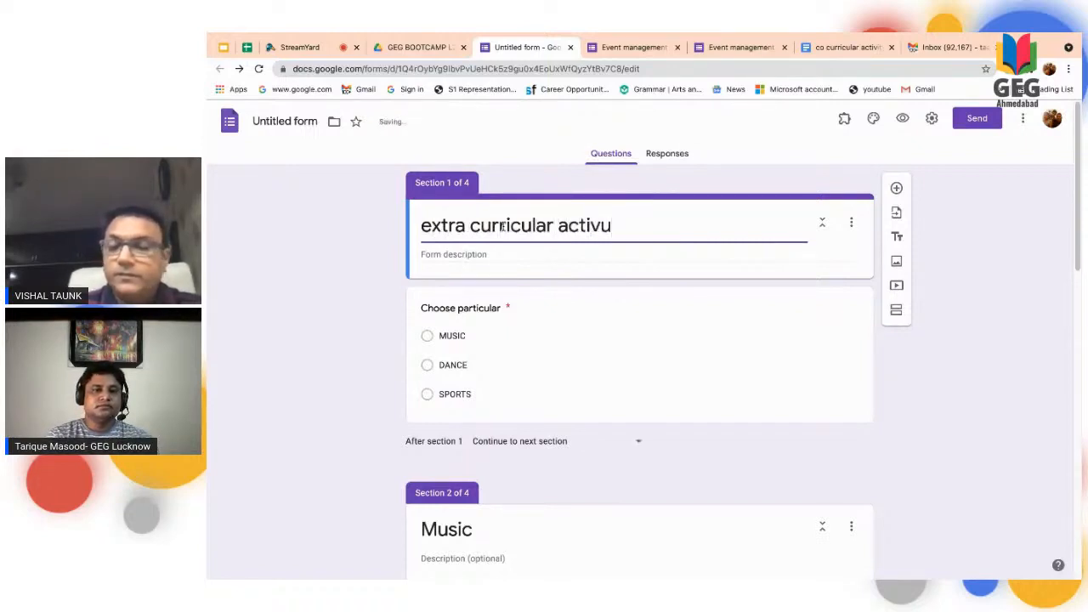
pyautogui.press('BackSpace')
pyautogui.write('ity ')
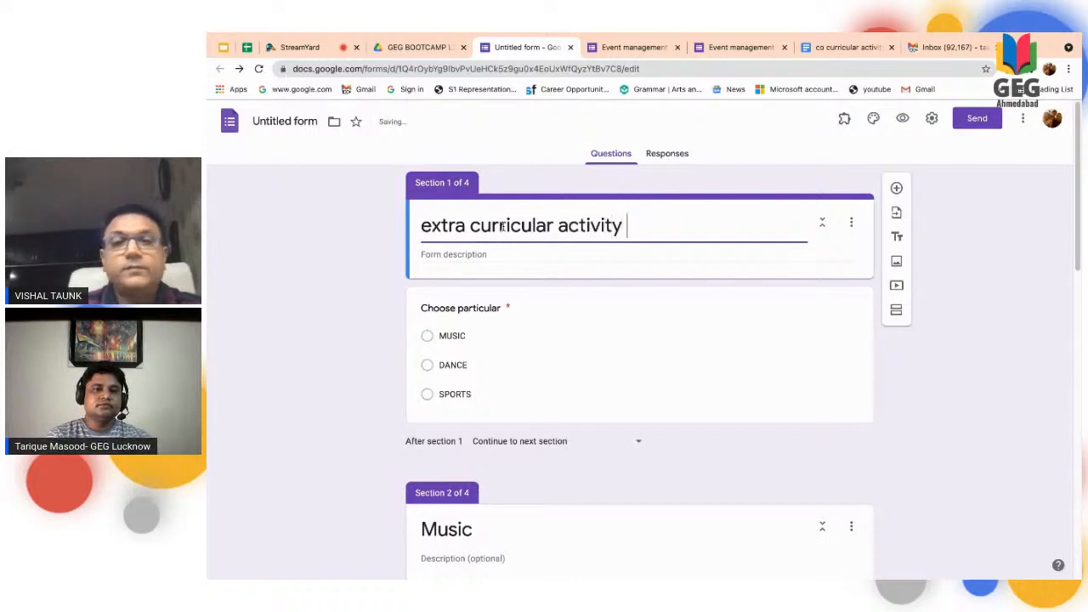
pyautogui.write('form')
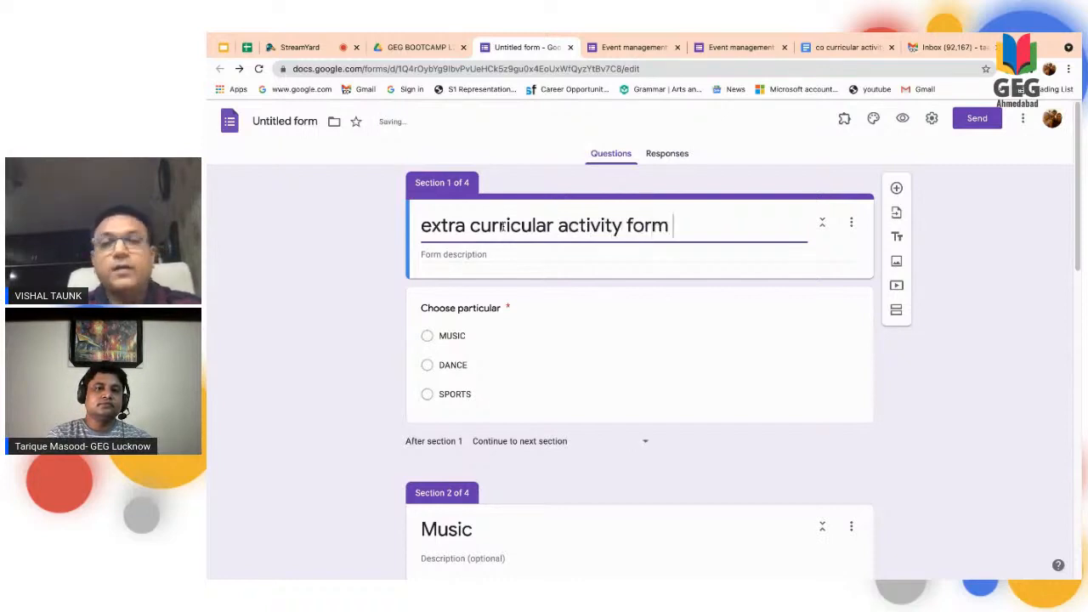
# - Preview the form and submit a test response choosing DANCE and Indian Dance
pyautogui.click(903, 120)
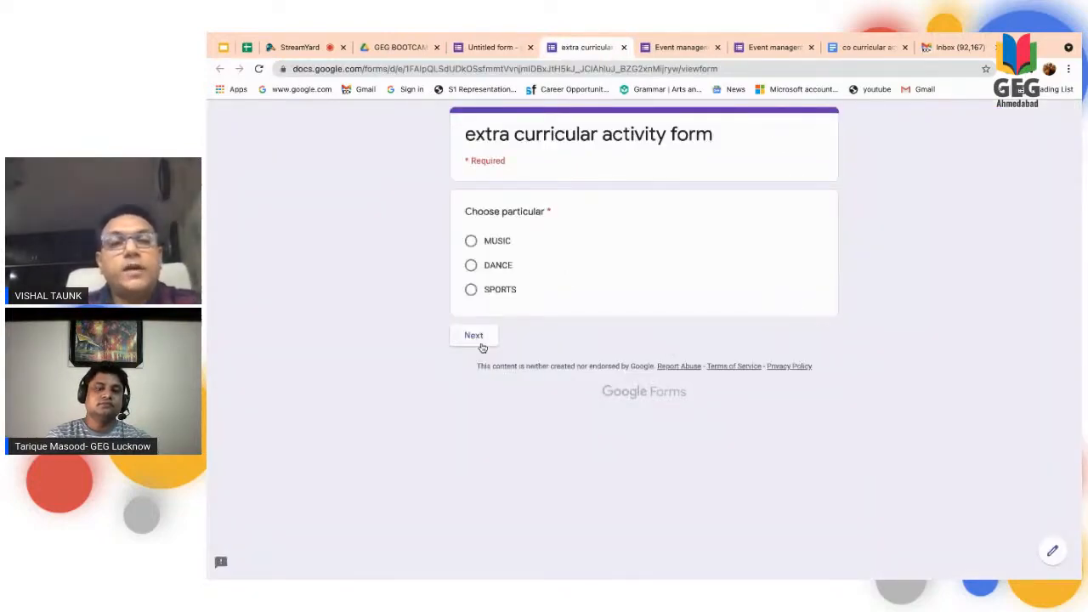
pyautogui.click(480, 339)
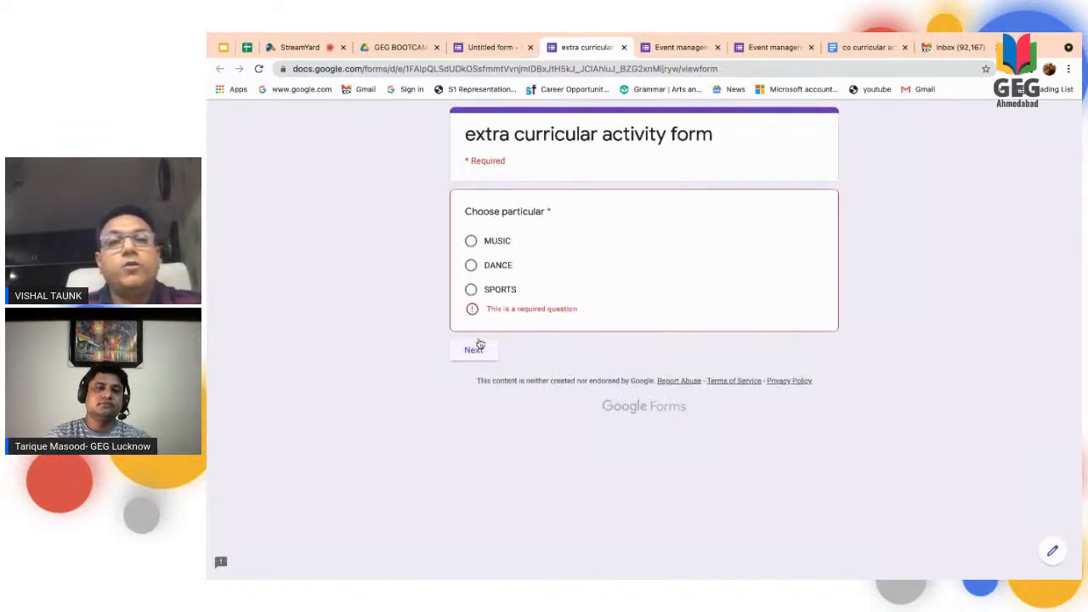
pyautogui.click(498, 267)
pyautogui.click(474, 337)
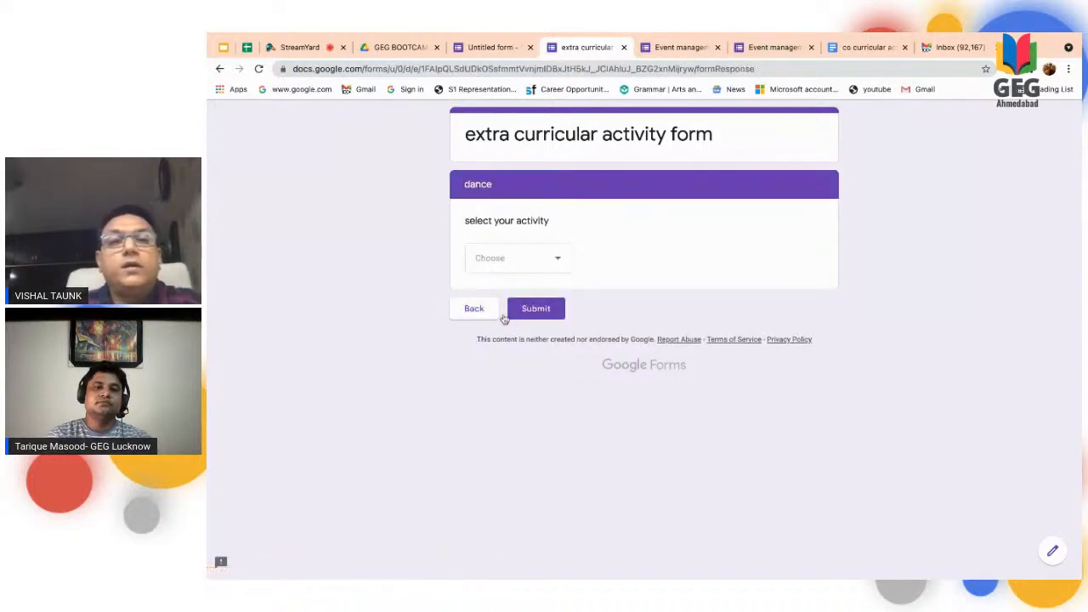
pyautogui.click(559, 263)
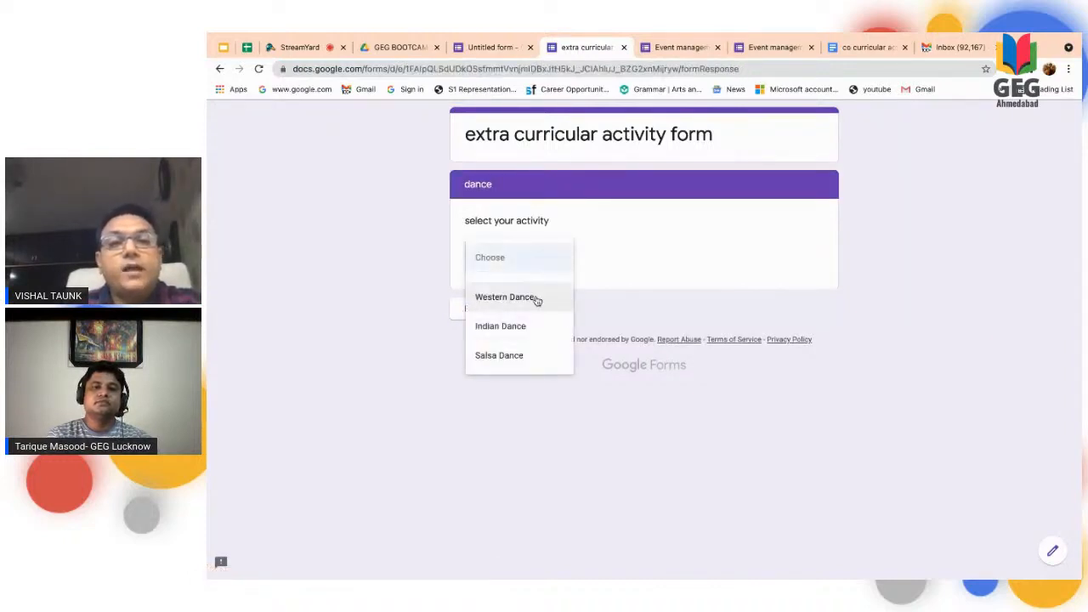
pyautogui.click(528, 331)
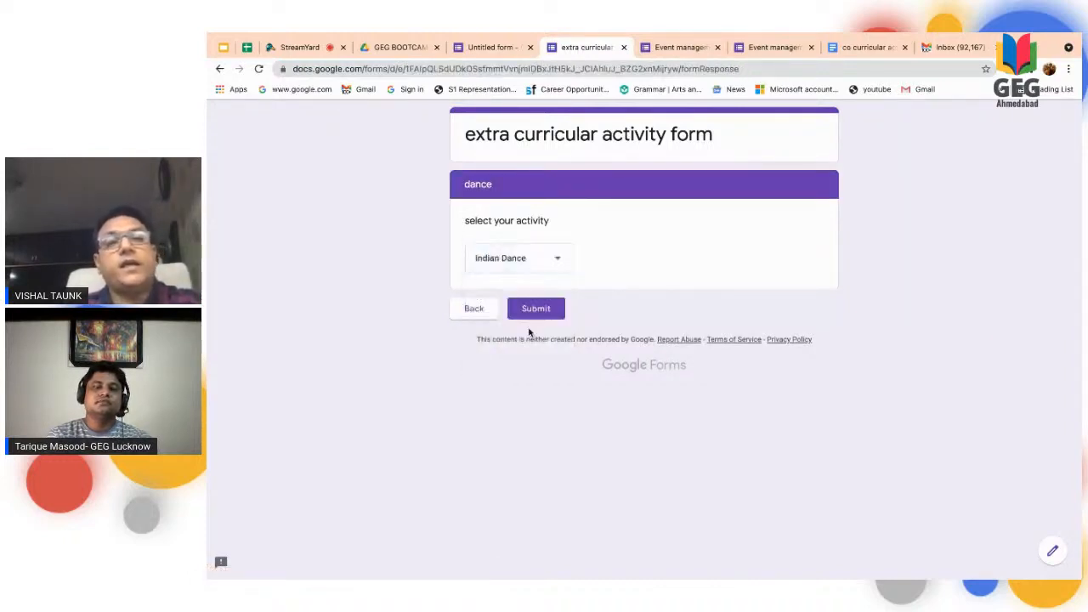
pyautogui.click(534, 313)
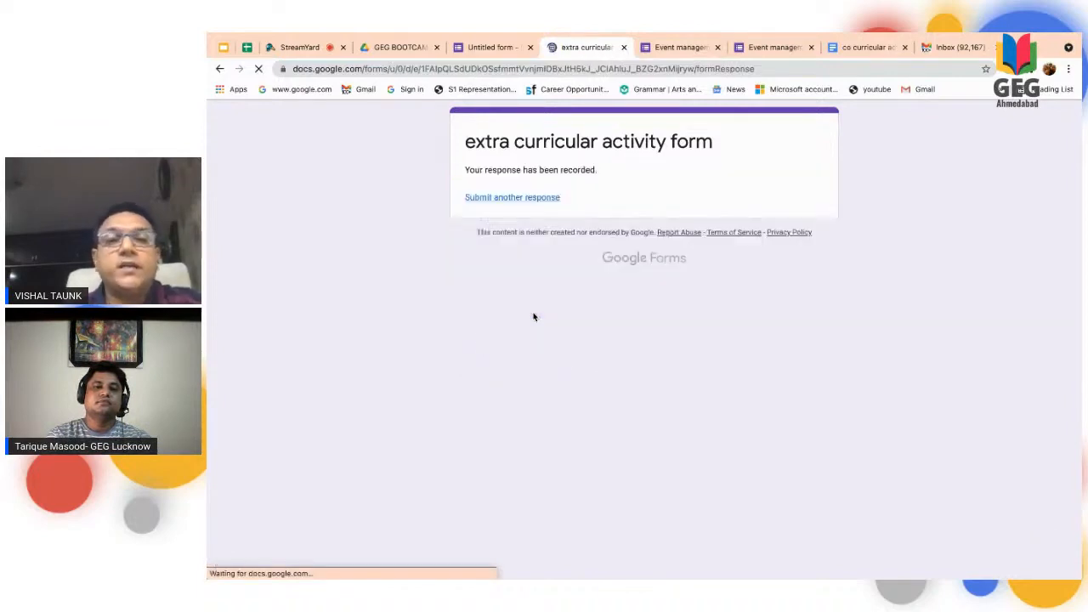
# - Submit another test response choosing SPORTS and Swimming
pyautogui.click(526, 197)
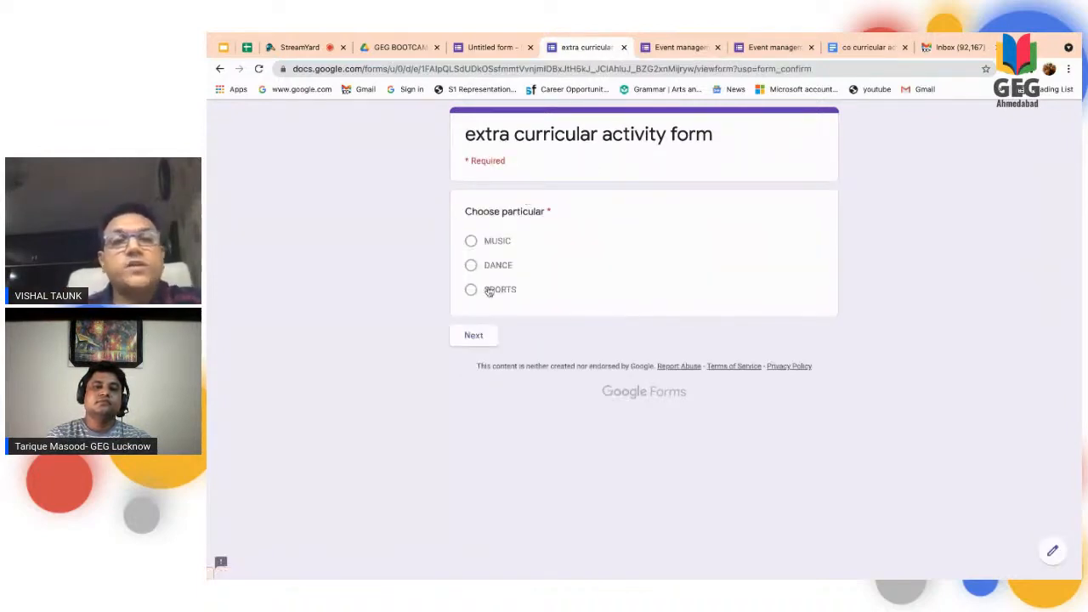
pyautogui.click(488, 289)
pyautogui.click(467, 343)
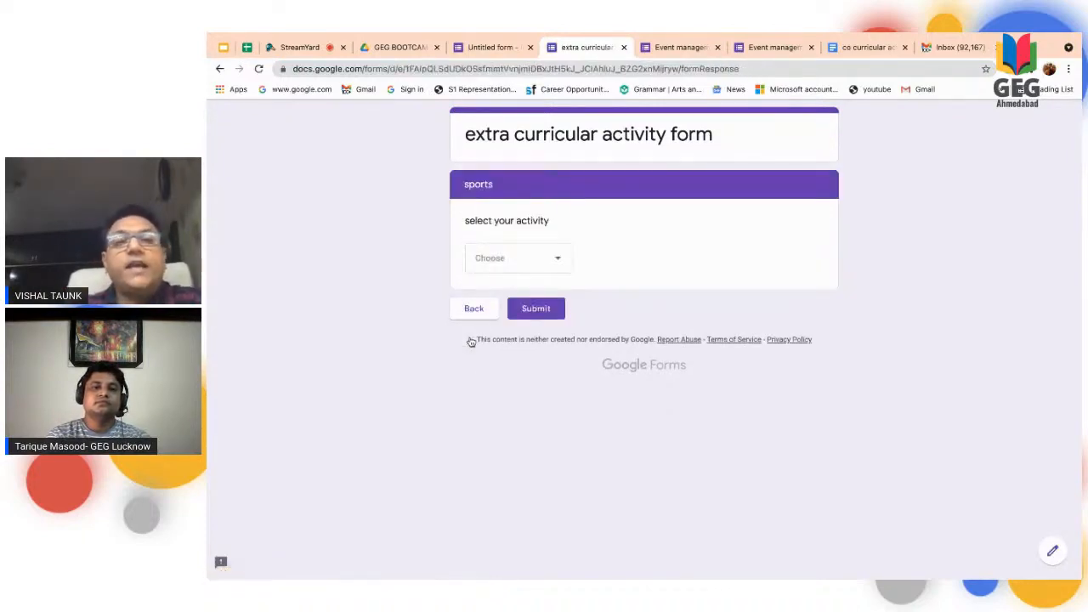
pyautogui.click(556, 263)
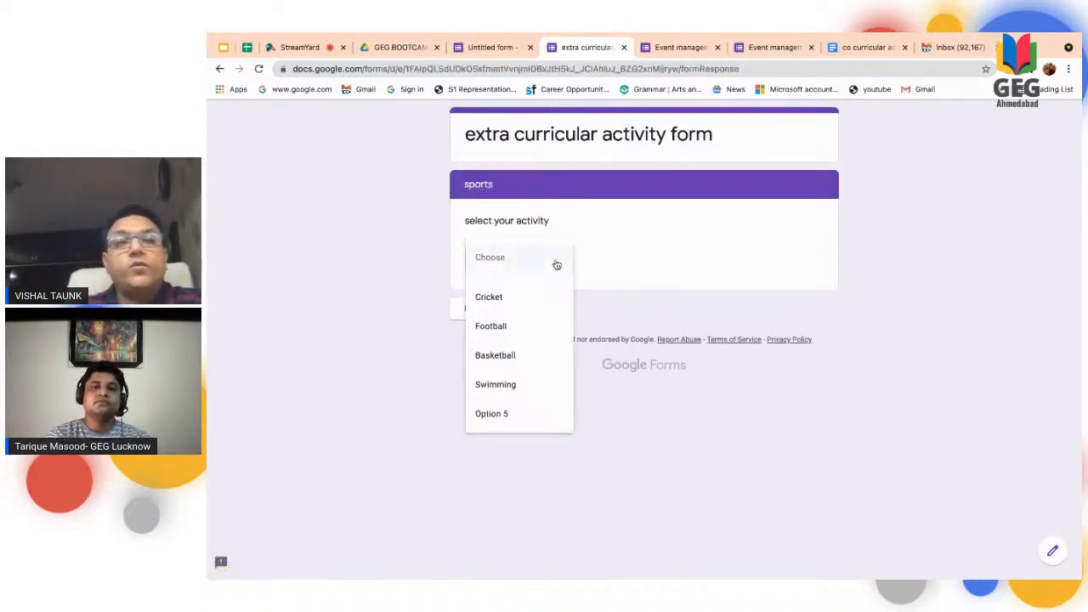
pyautogui.click(515, 388)
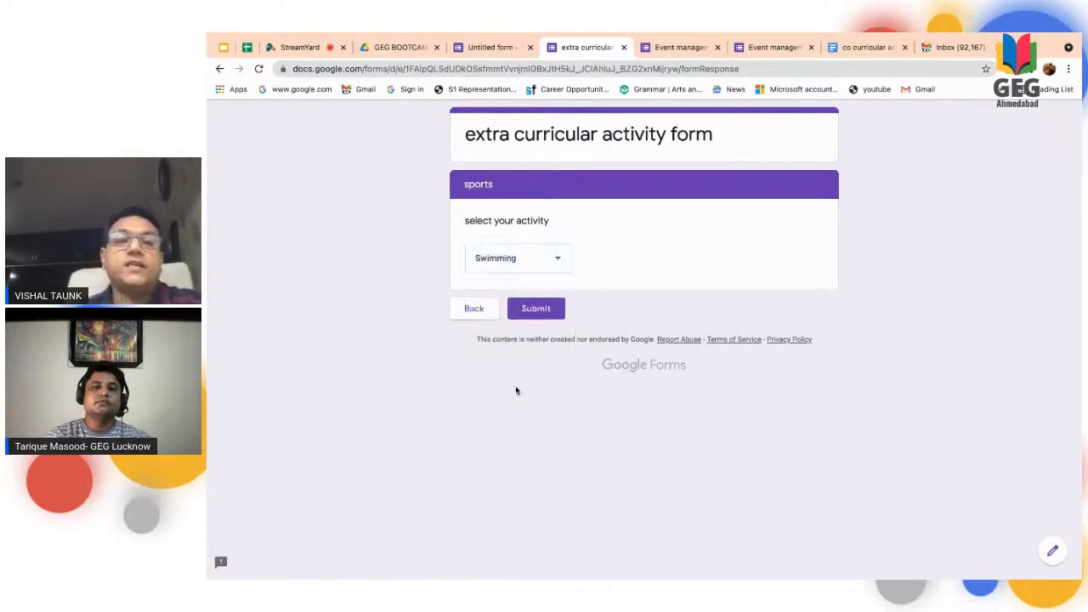
pyautogui.click(538, 309)
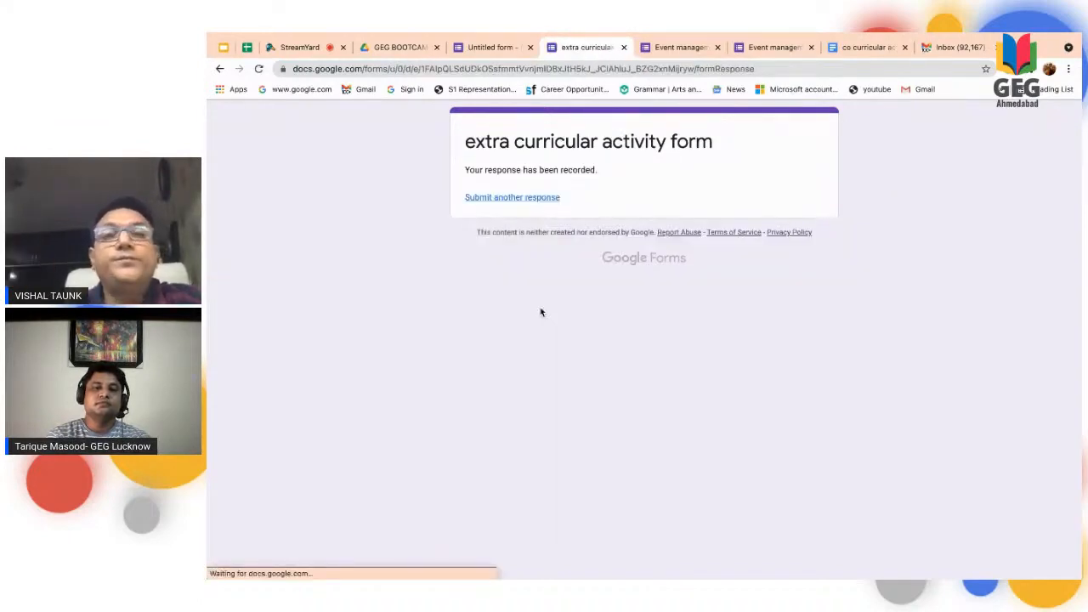
# - Switch to the GCE Level 2 Bootcamp presentation in Google Slides and show slide 46, following the Using Sections slide
pyautogui.click(483, 49)
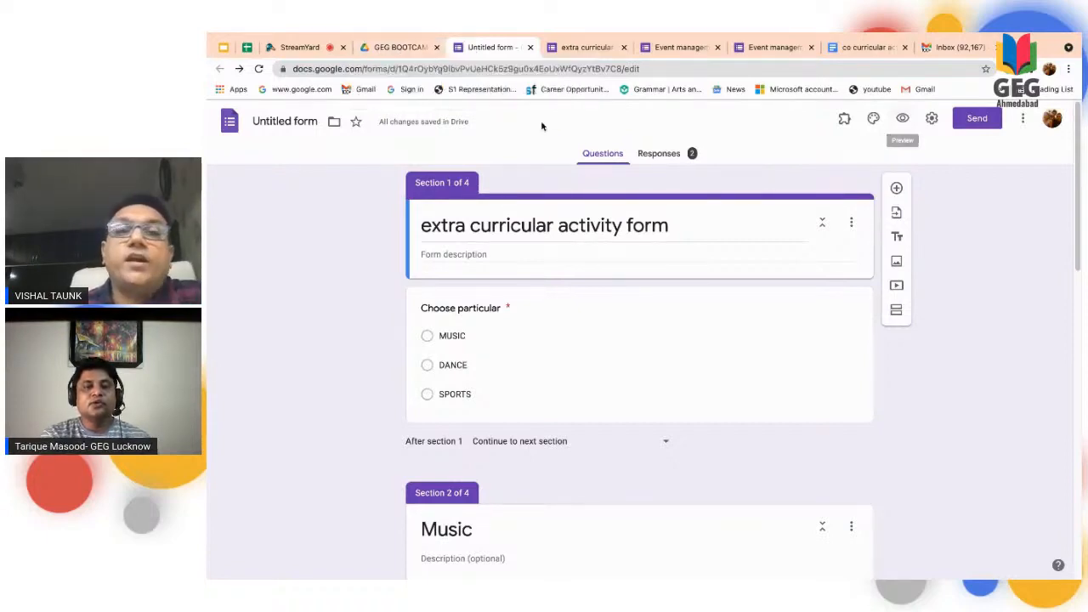
pyautogui.click(404, 48)
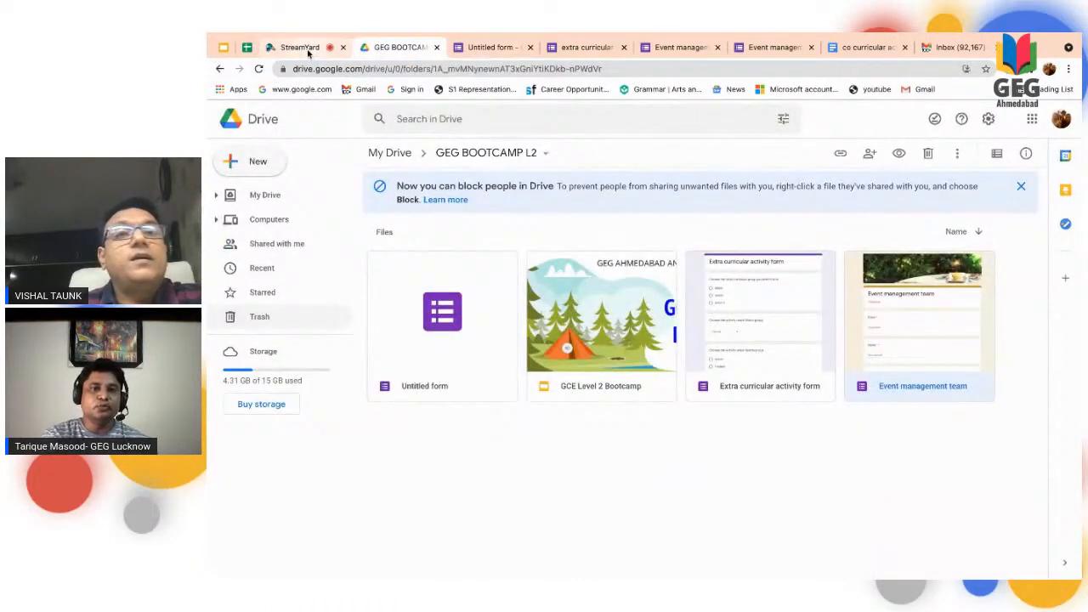
pyautogui.click(302, 47)
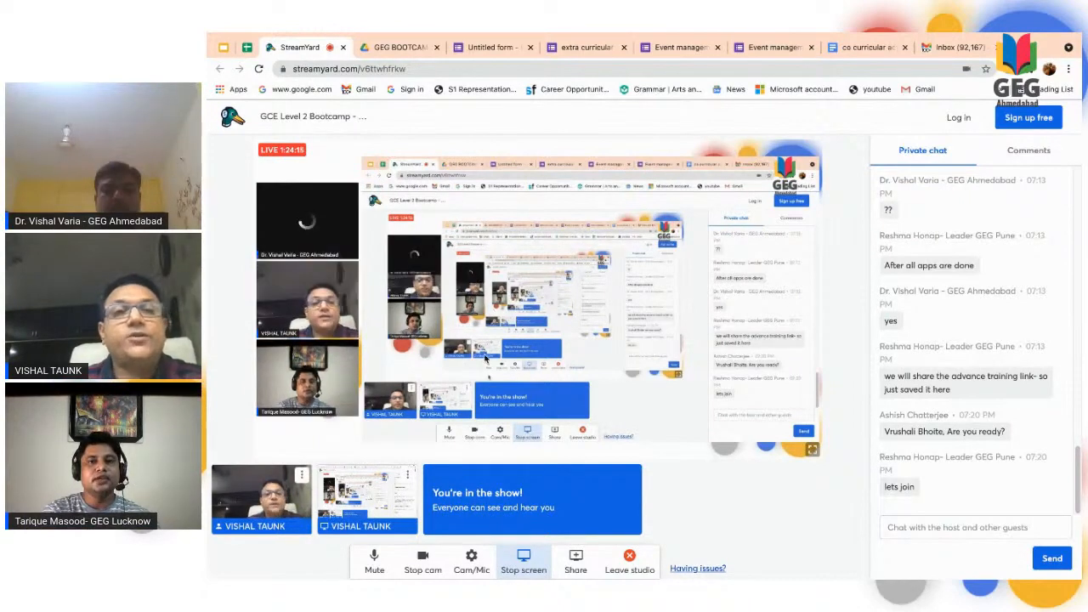
pyautogui.click(224, 47)
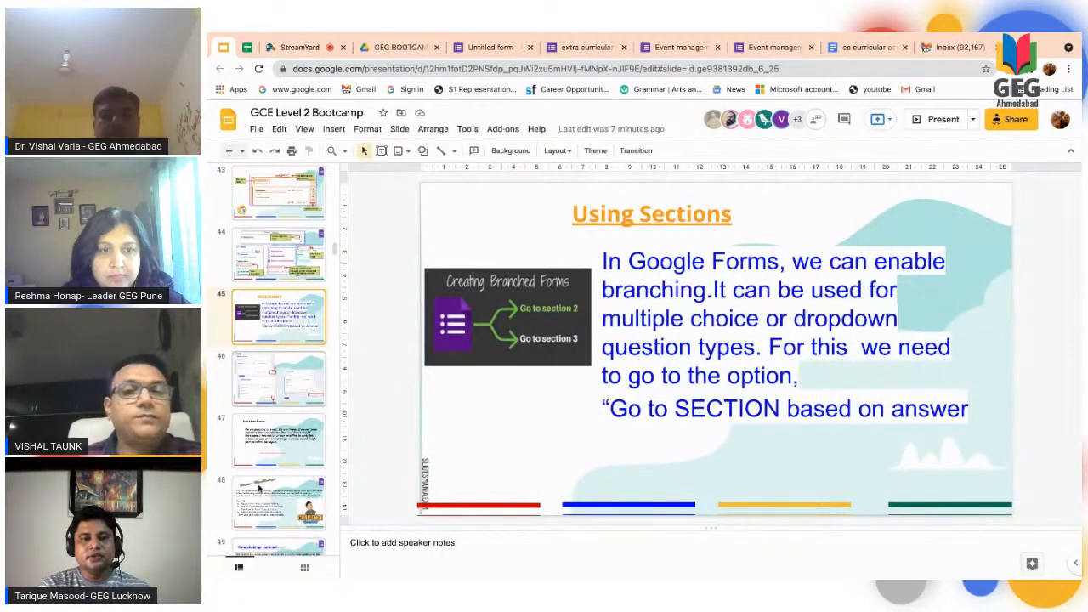
pyautogui.click(286, 384)
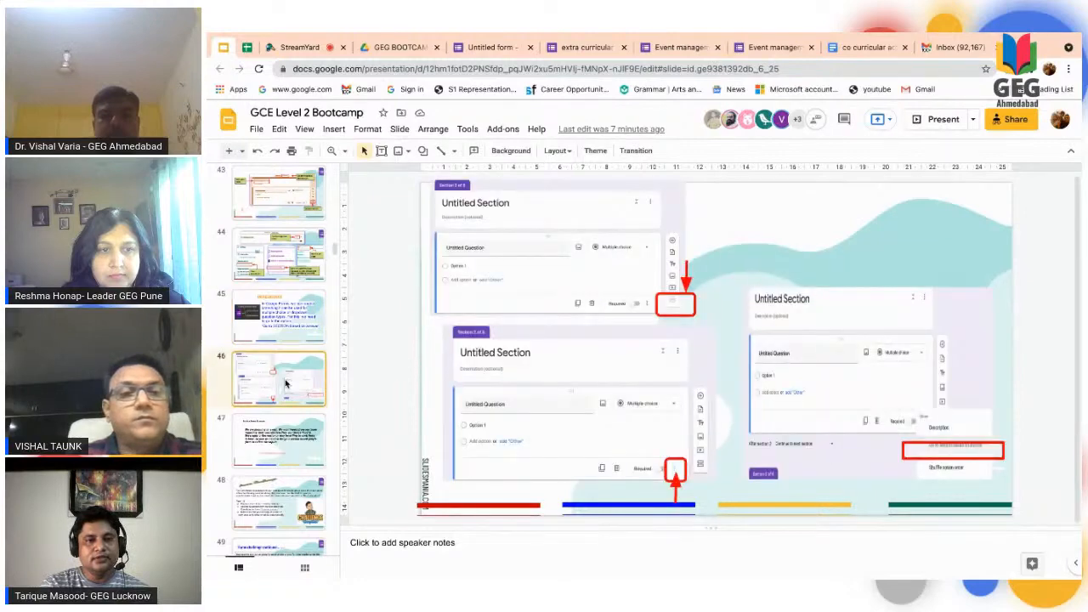